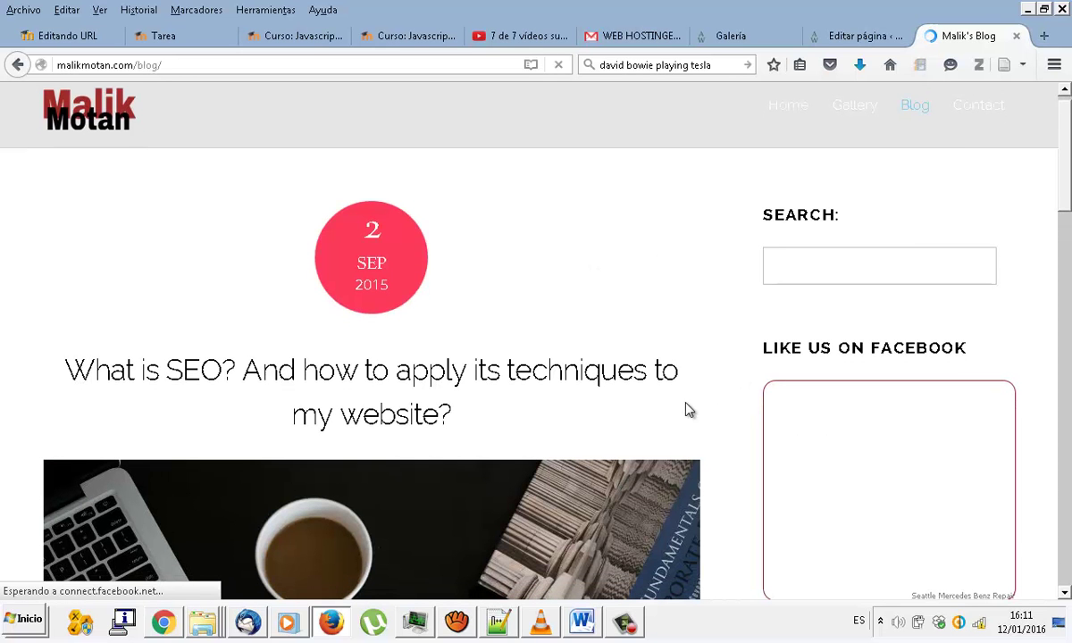
Look through the example blog page, examining its dated posts and its sidebar widgets
scroll(678, 393, down, 1)
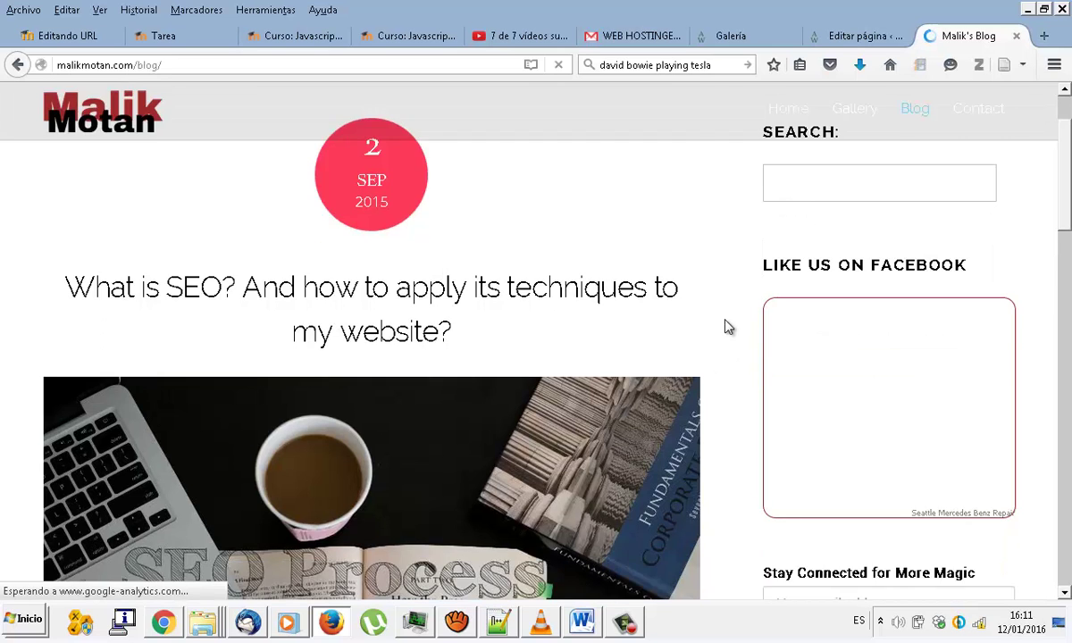
scroll(724, 327, down, 10)
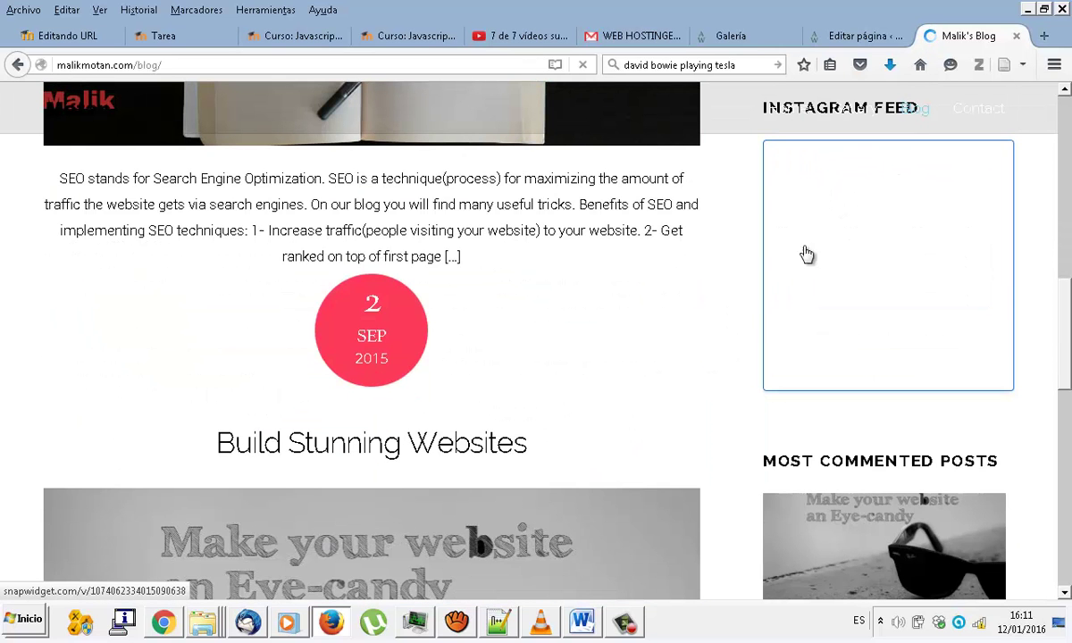
scroll(741, 321, down, 4)
scroll(553, 347, down, 8)
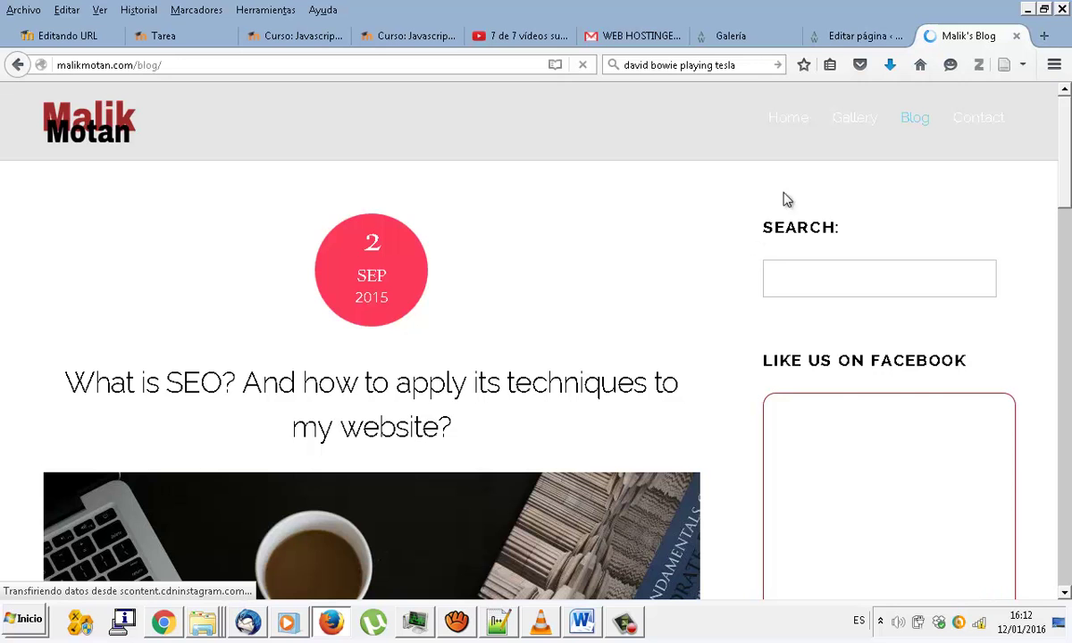
Save the Galería page's builder layout and close the builder
click(840, 41)
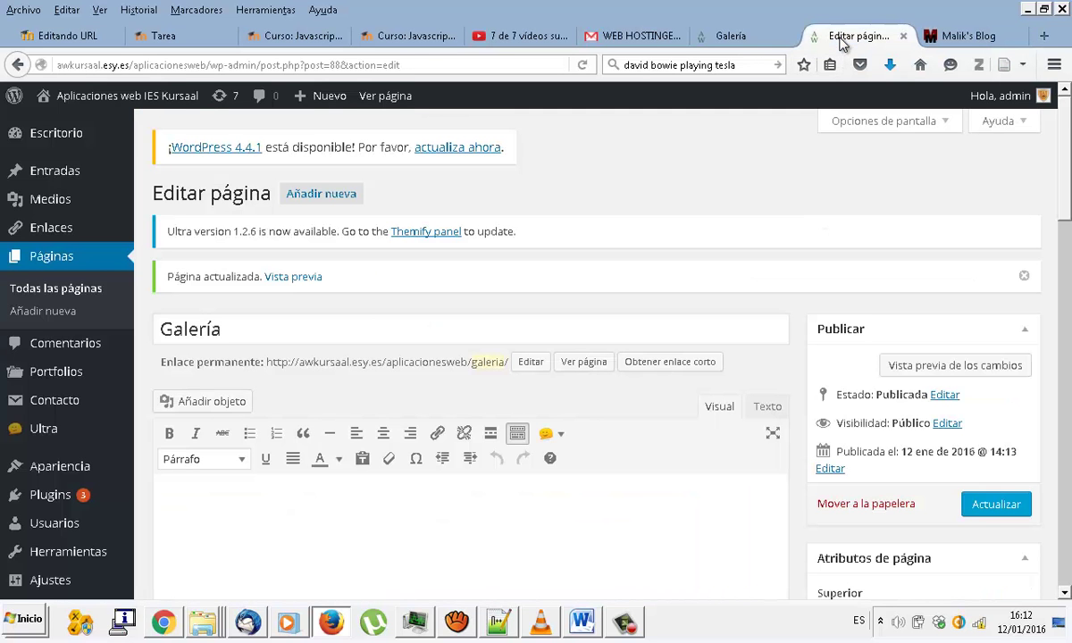
click(764, 37)
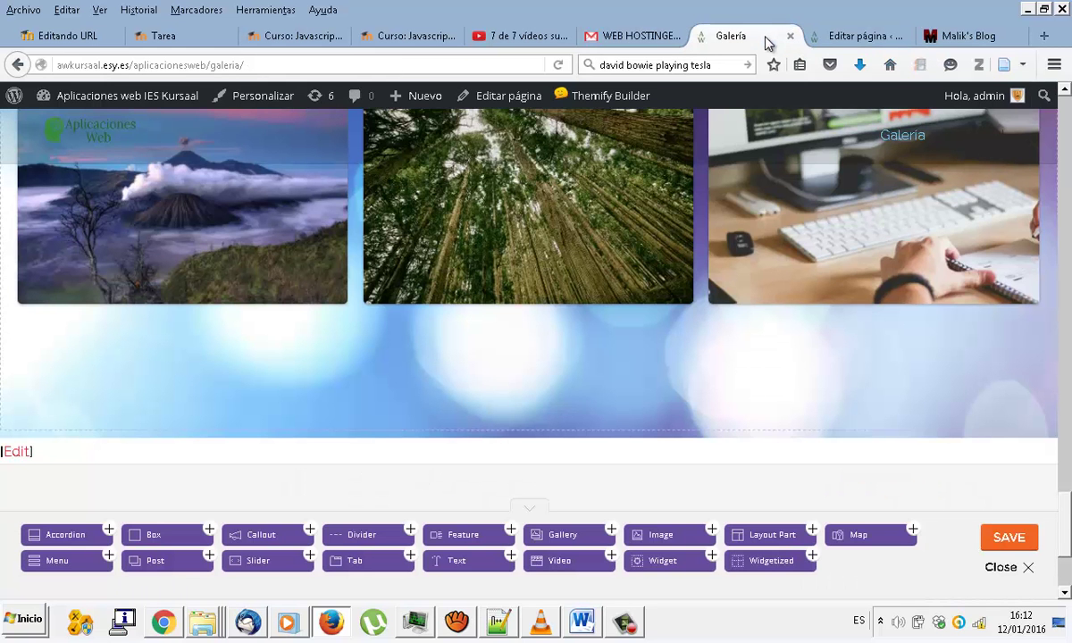
click(1011, 540)
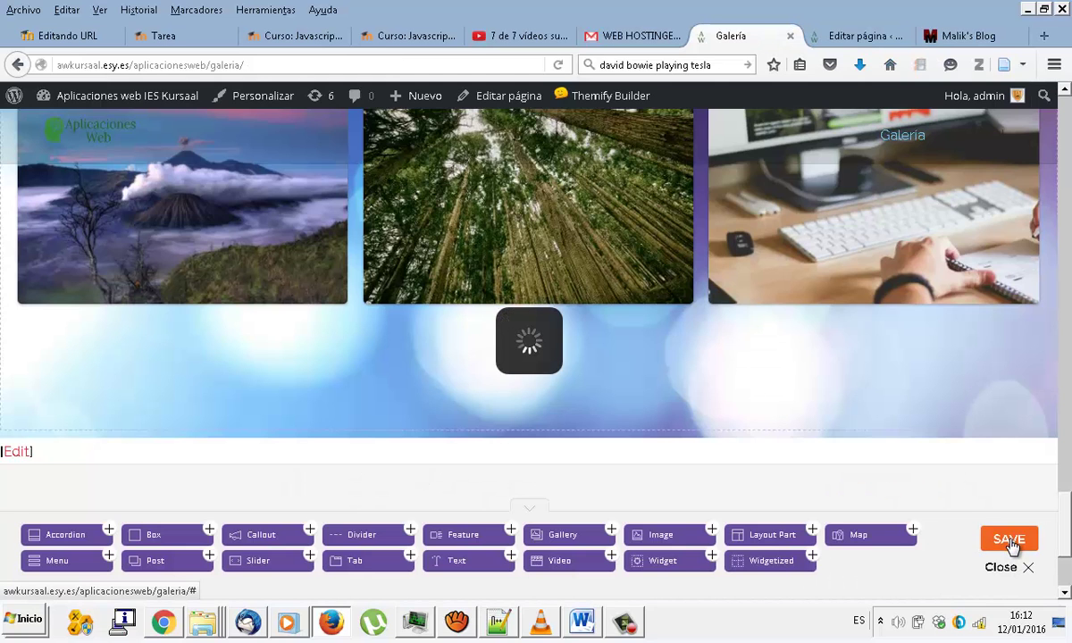
click(1018, 567)
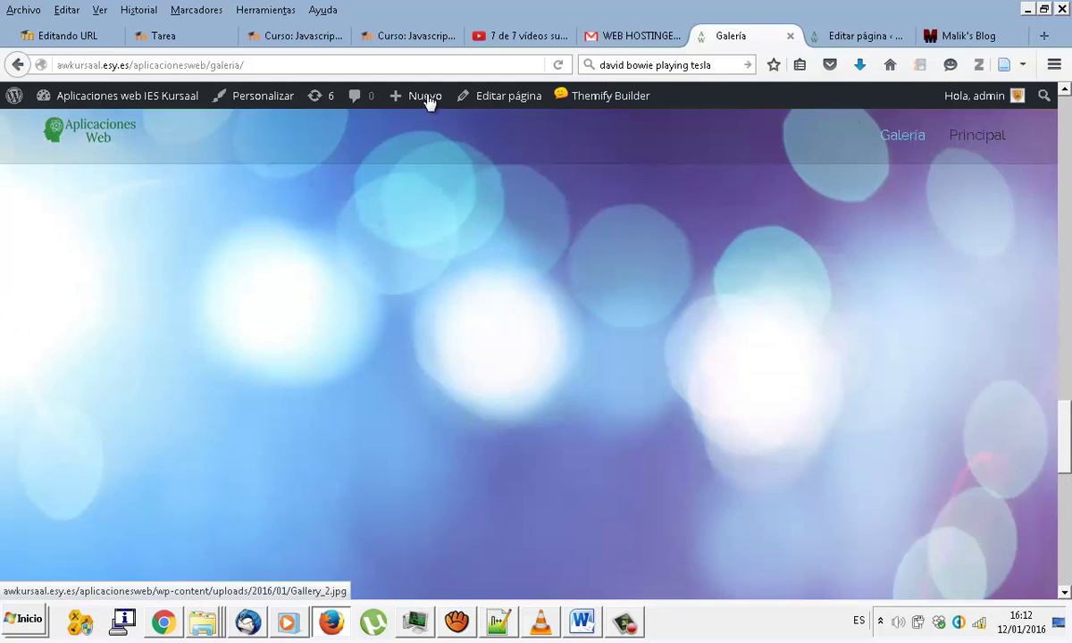
Create a new page on the site and title it "Blog"
mouse_move(427, 98)
click(406, 193)
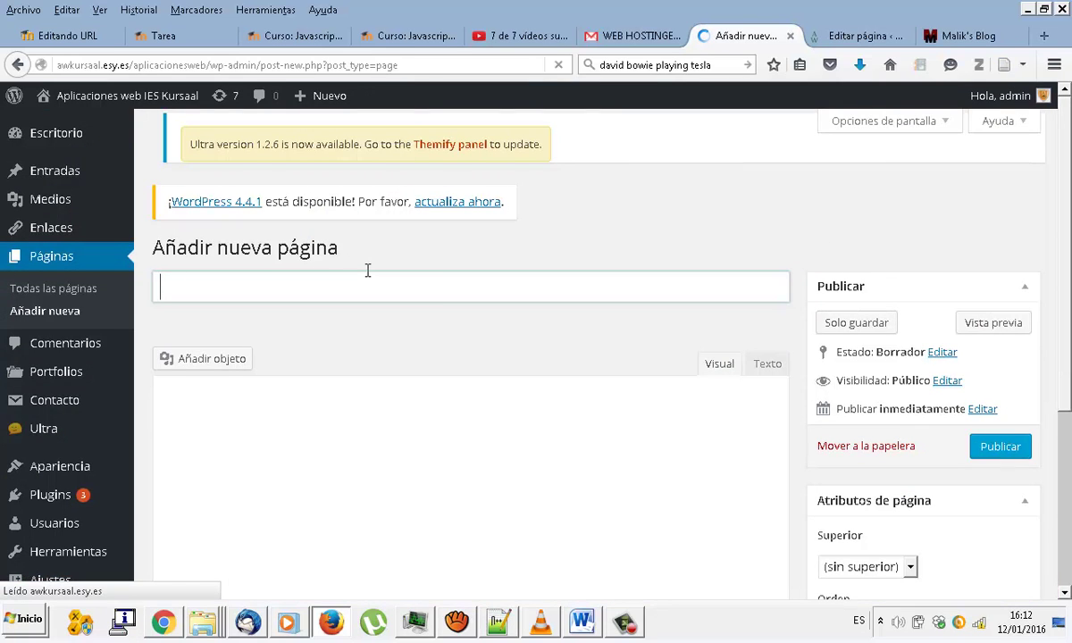
text(Blog)
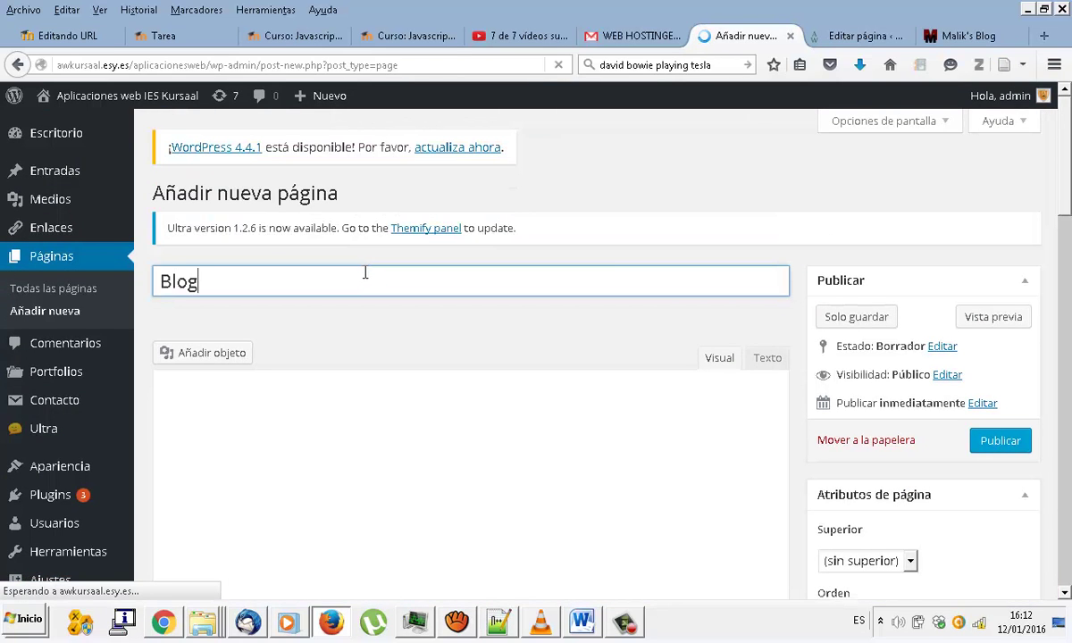
Set the Blog page's options to a right sidebar, image filters applied to Featured Images Only, and Hide Page Title to Yes
scroll(440, 304, down, 5)
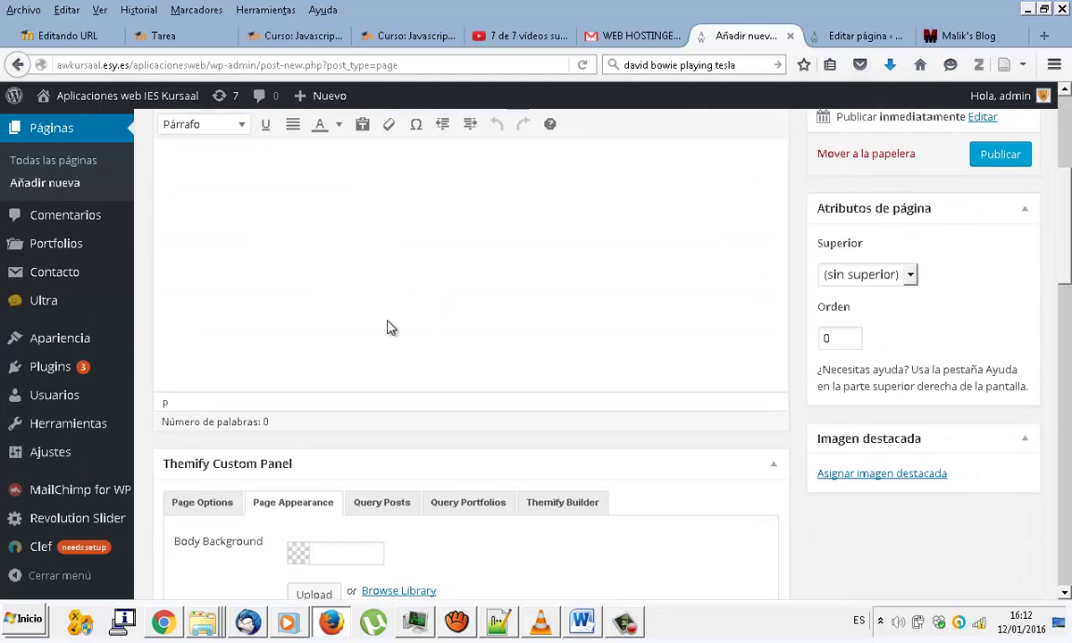
scroll(390, 328, down, 4)
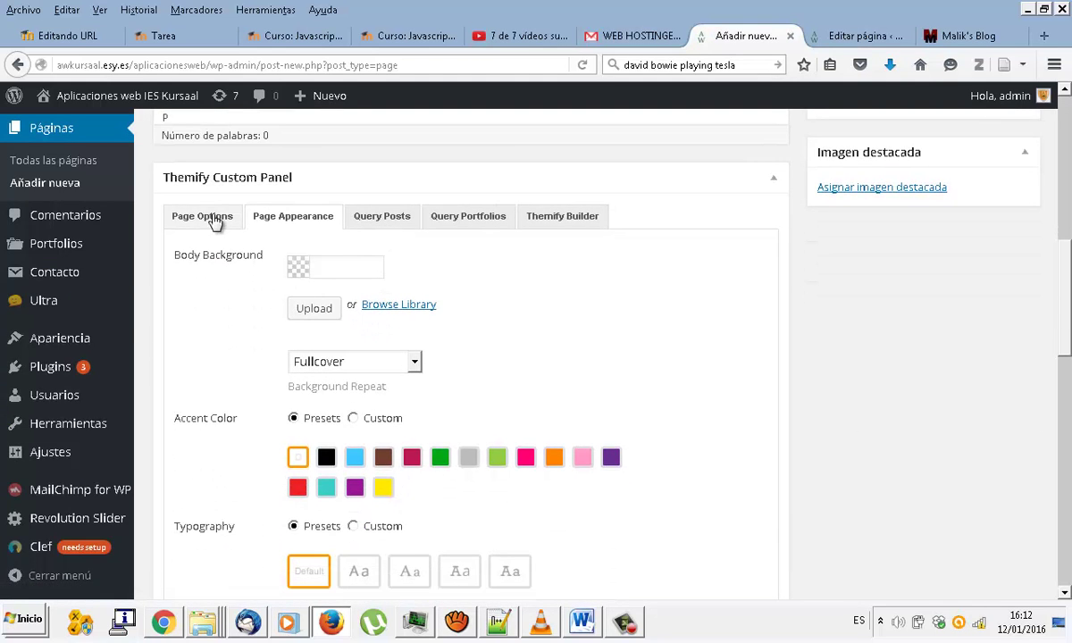
click(211, 218)
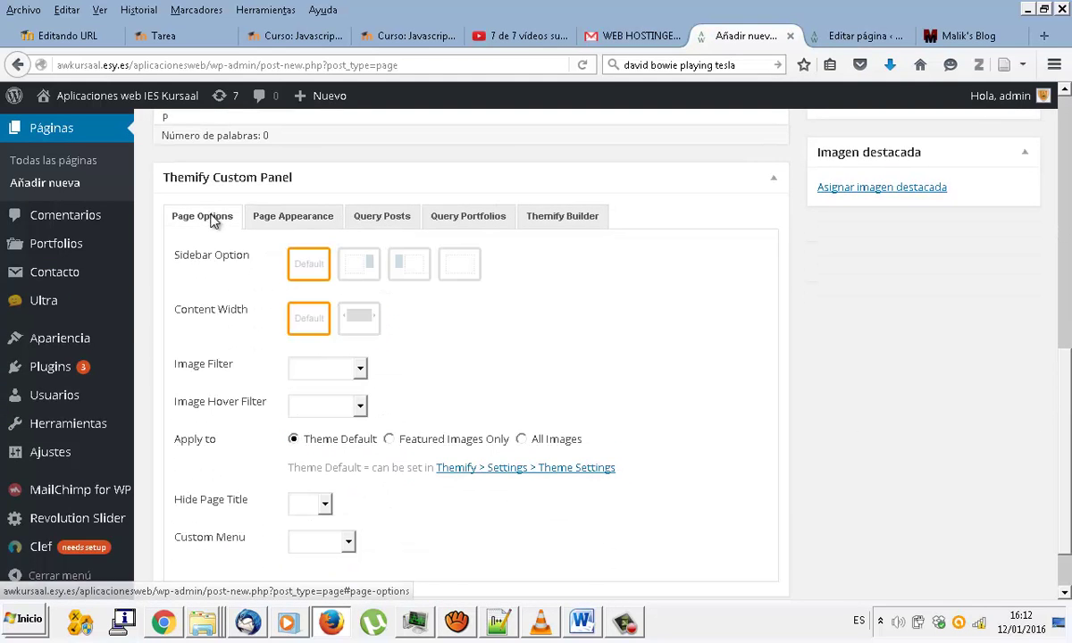
click(367, 265)
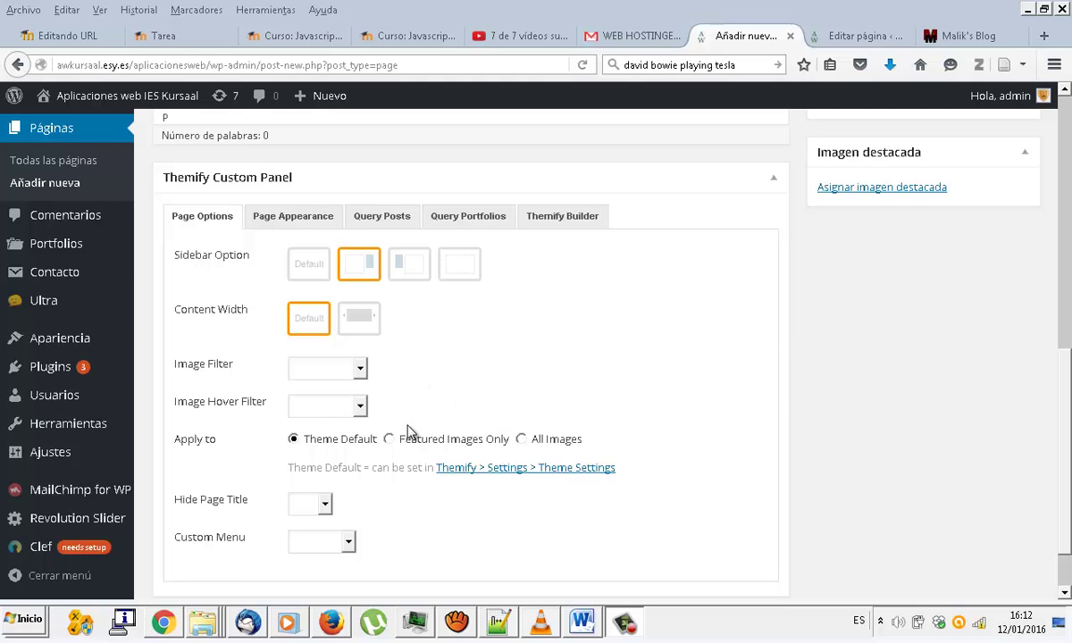
click(390, 440)
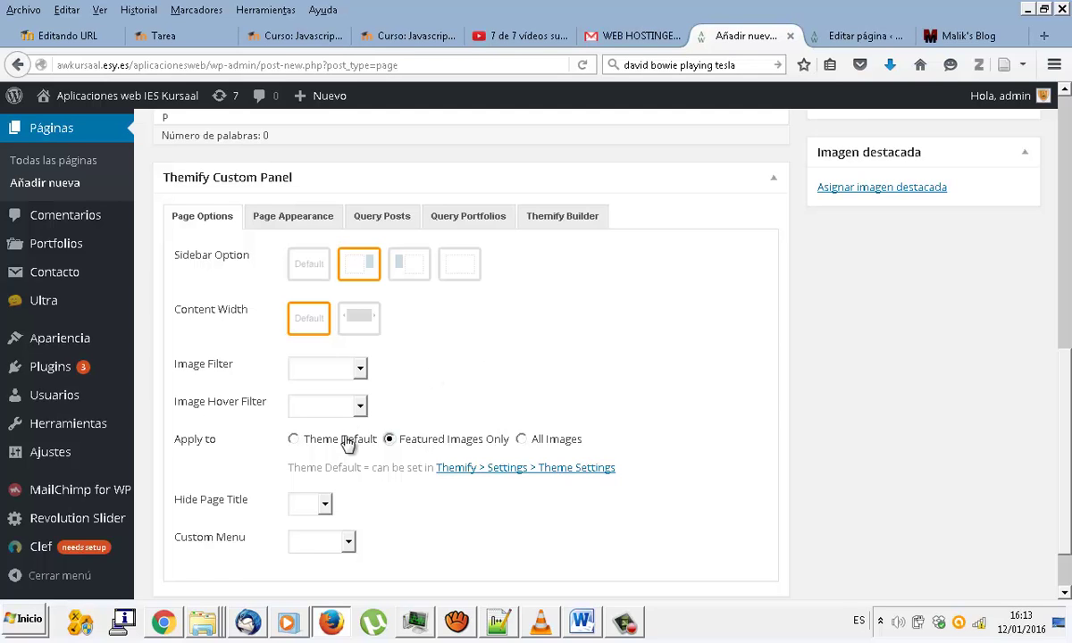
click(324, 504)
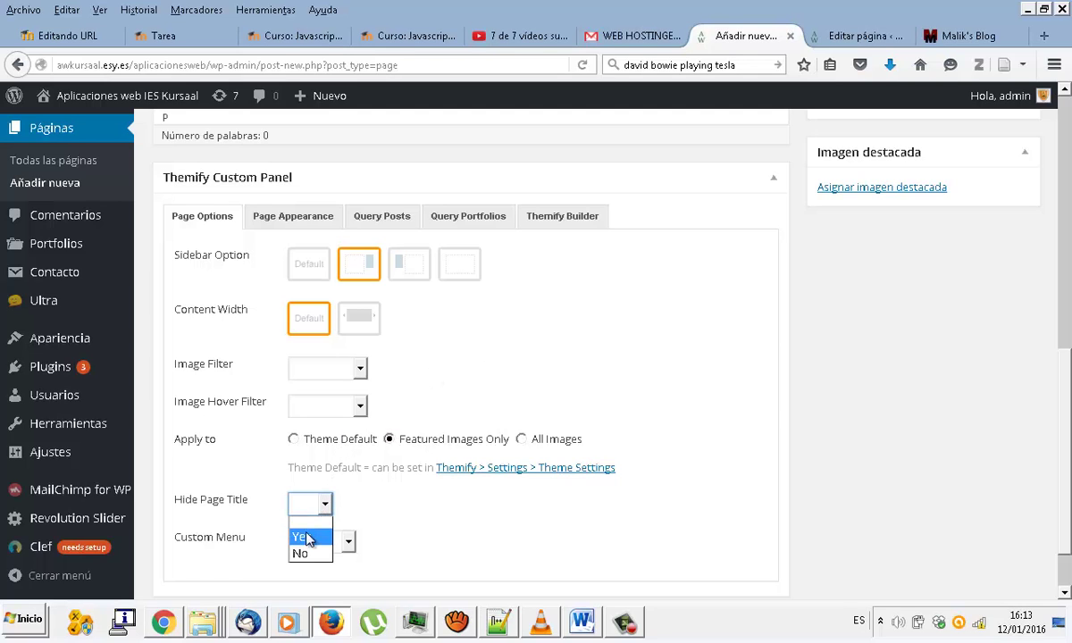
click(307, 539)
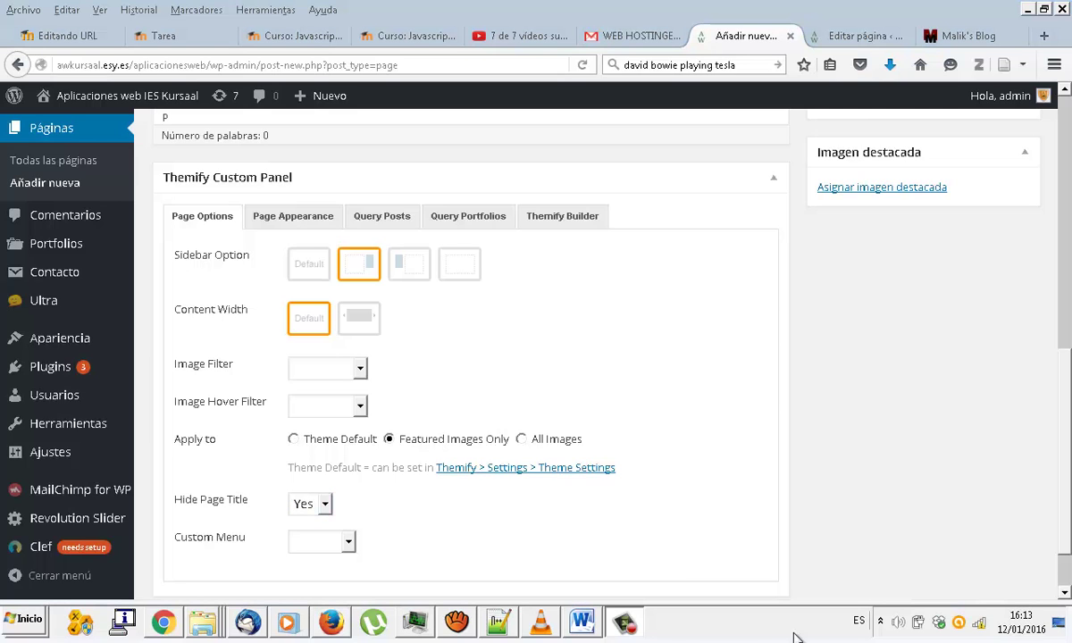
Set the Blog page's Header Design to the third layout, with a slim bar across the full page width
click(323, 216)
scroll(250, 350, down, 2)
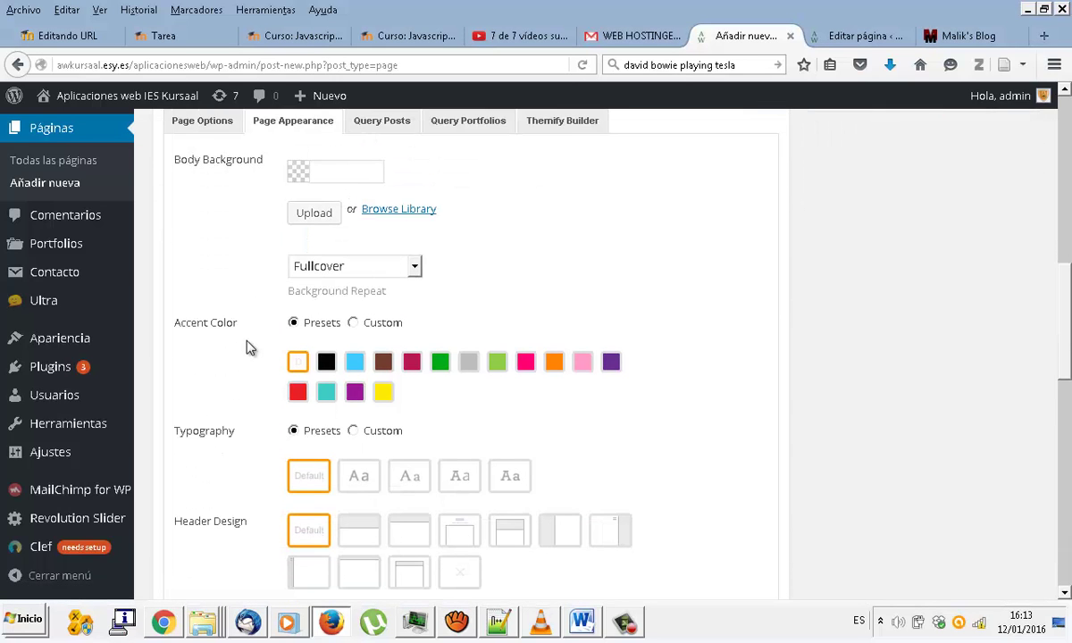
scroll(250, 349, down, 2)
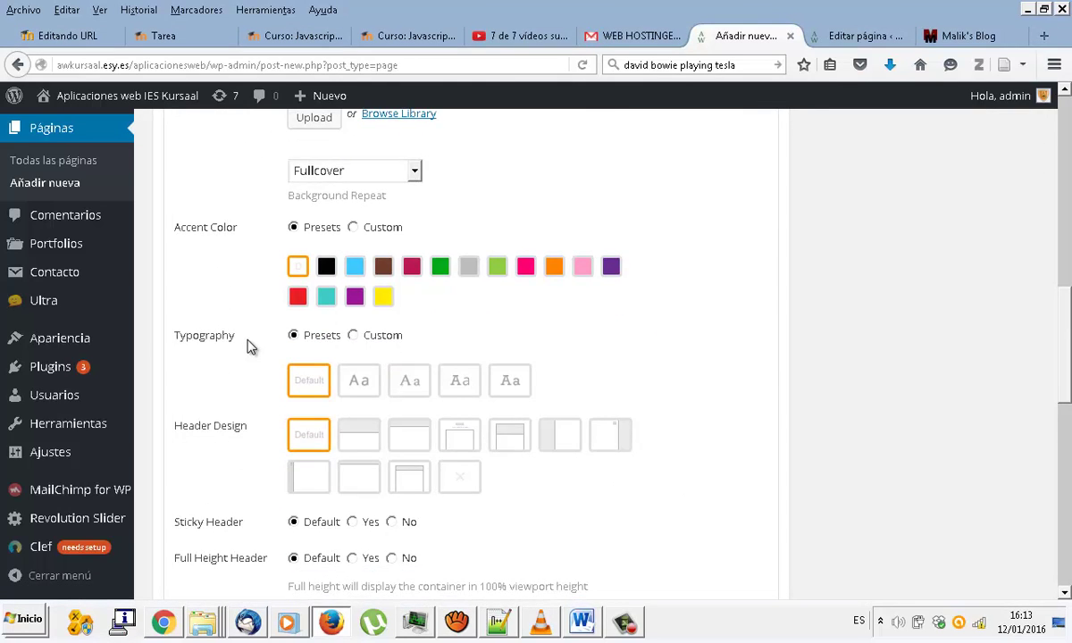
scroll(276, 355, down, 2)
click(413, 343)
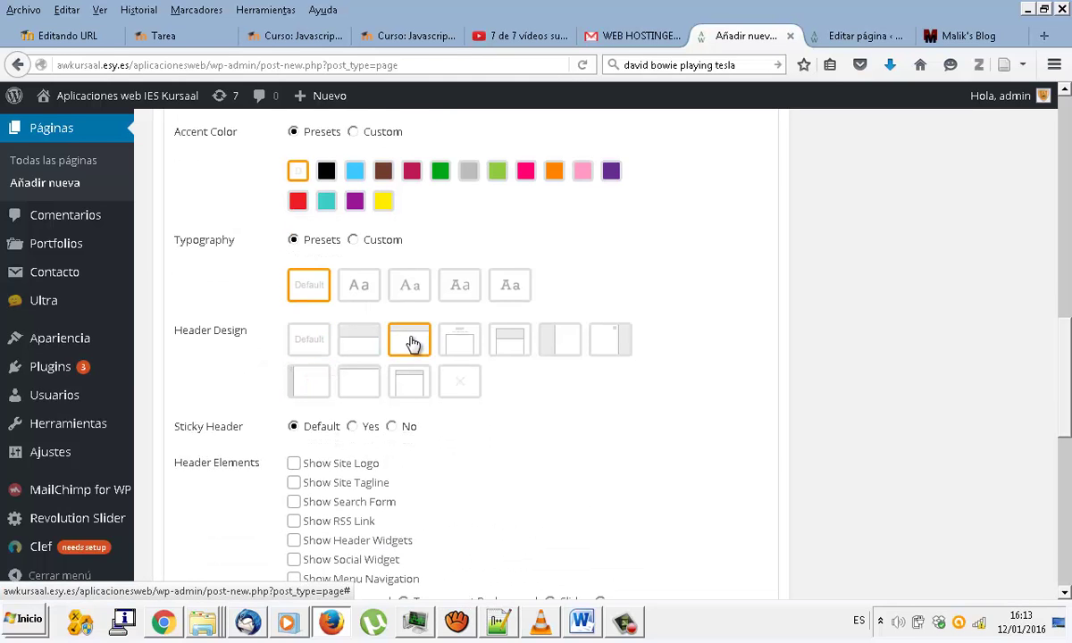
Check the remaining header settings of the Blog page and publish it
scroll(411, 345, down, 6)
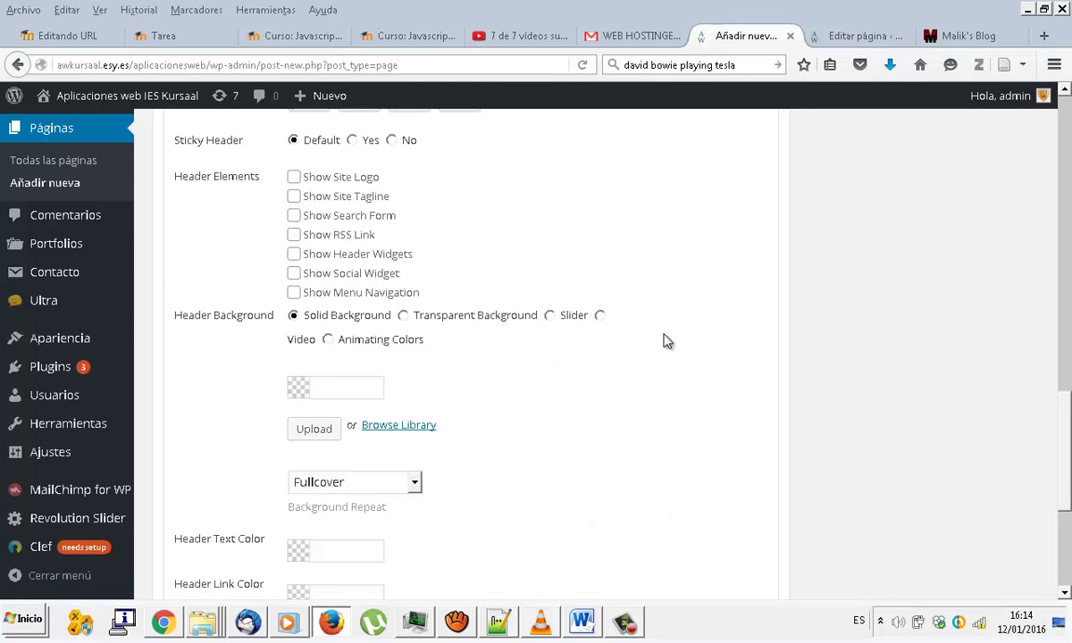
scroll(667, 338, up, 15)
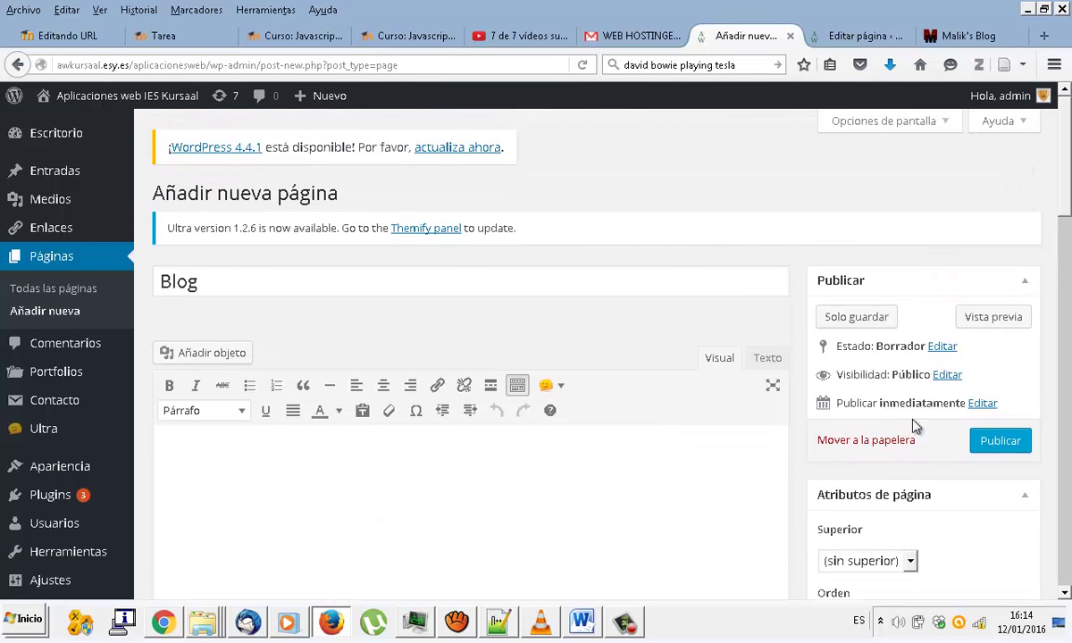
click(977, 440)
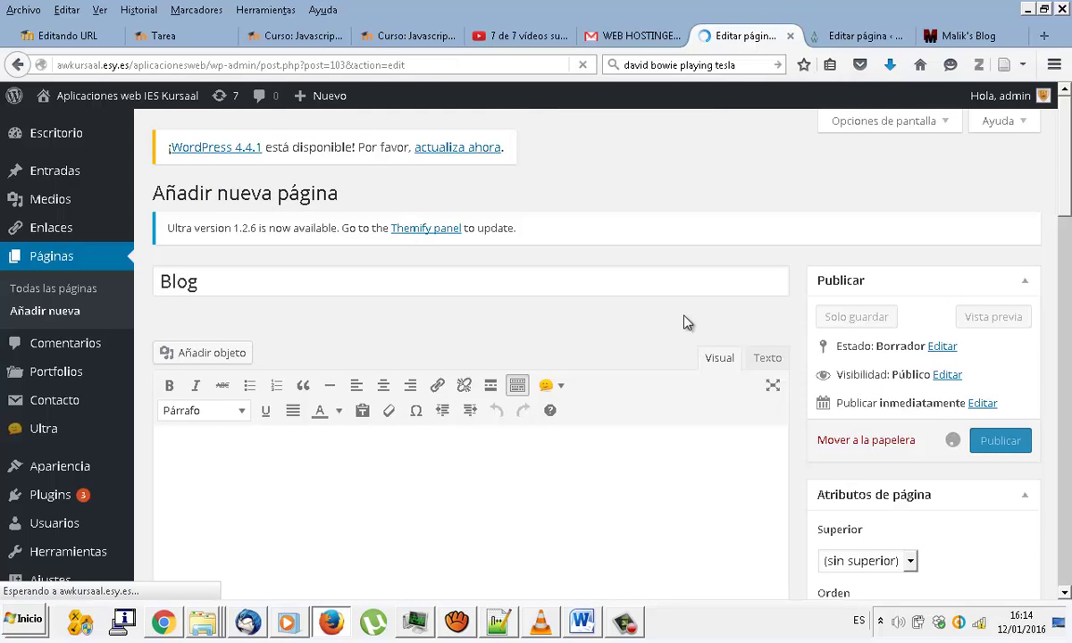
Open the published Blog page's preview separately from the editor and examine its navigation menu and sidebar
click(839, 37)
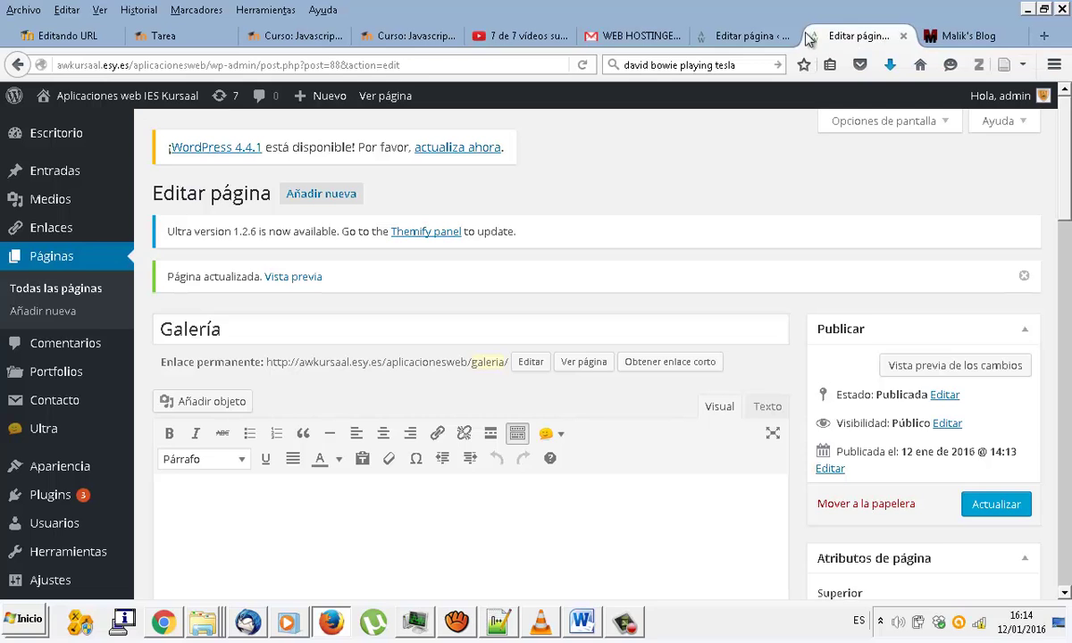
click(748, 39)
click(849, 39)
click(749, 38)
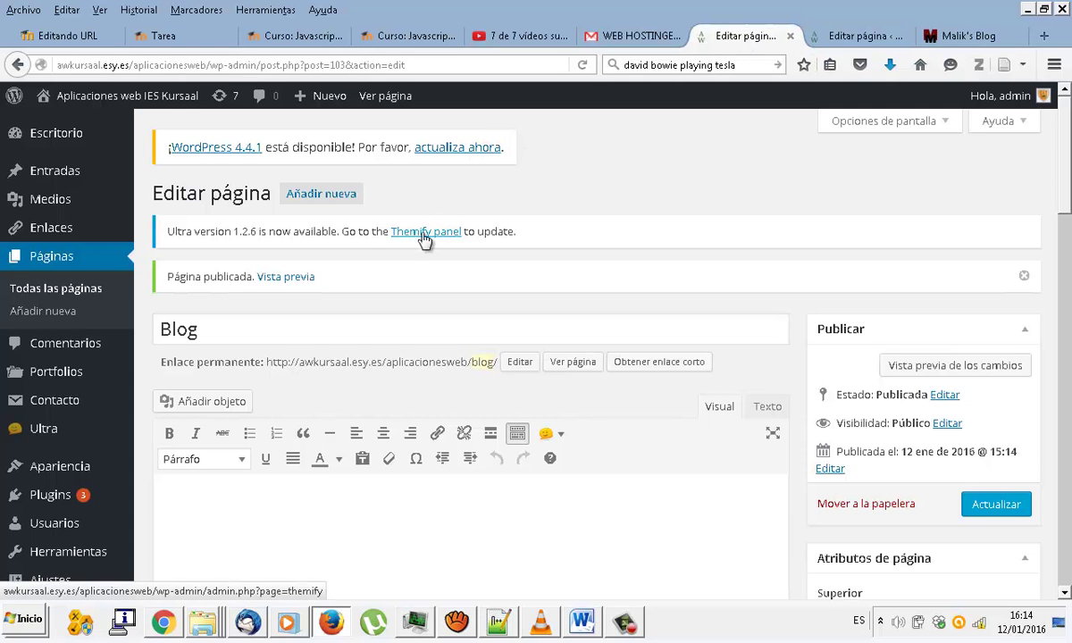
right_click(259, 283)
click(295, 288)
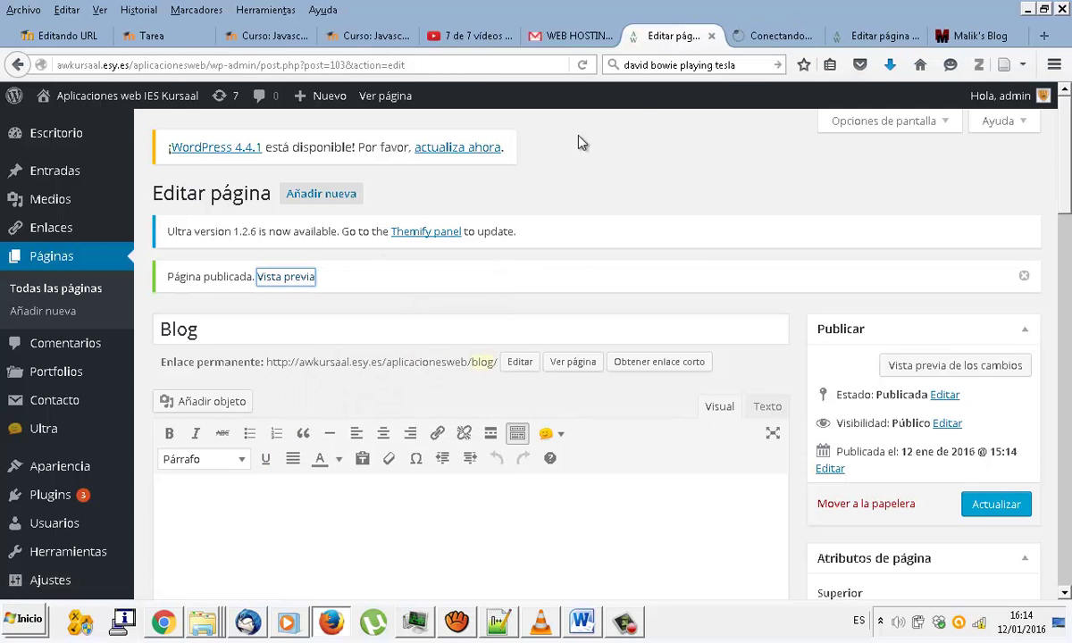
click(750, 41)
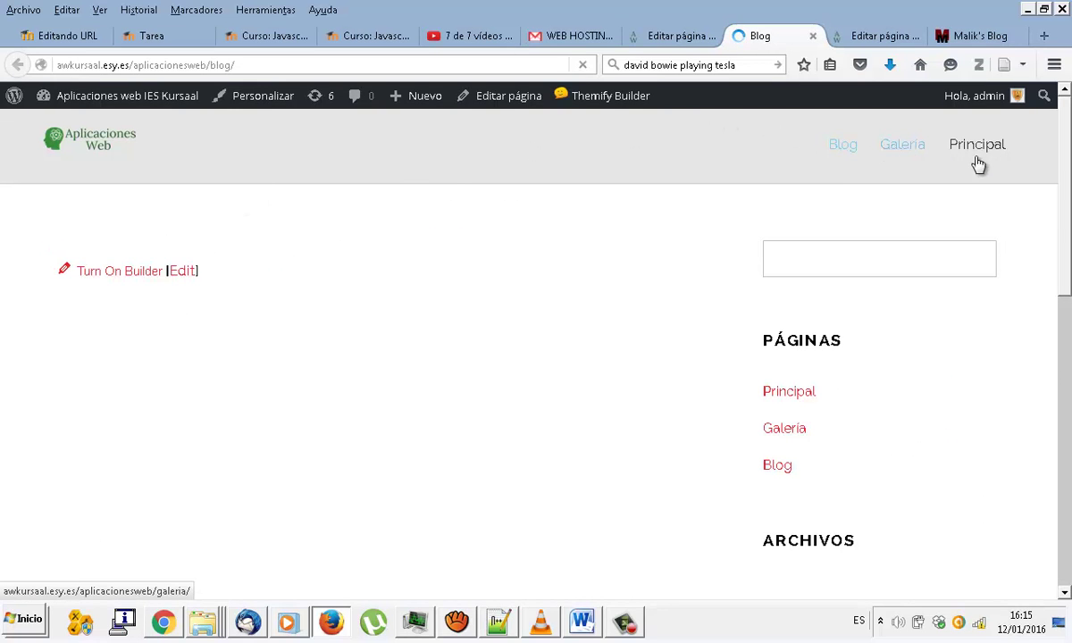
scroll(818, 388, down, 5)
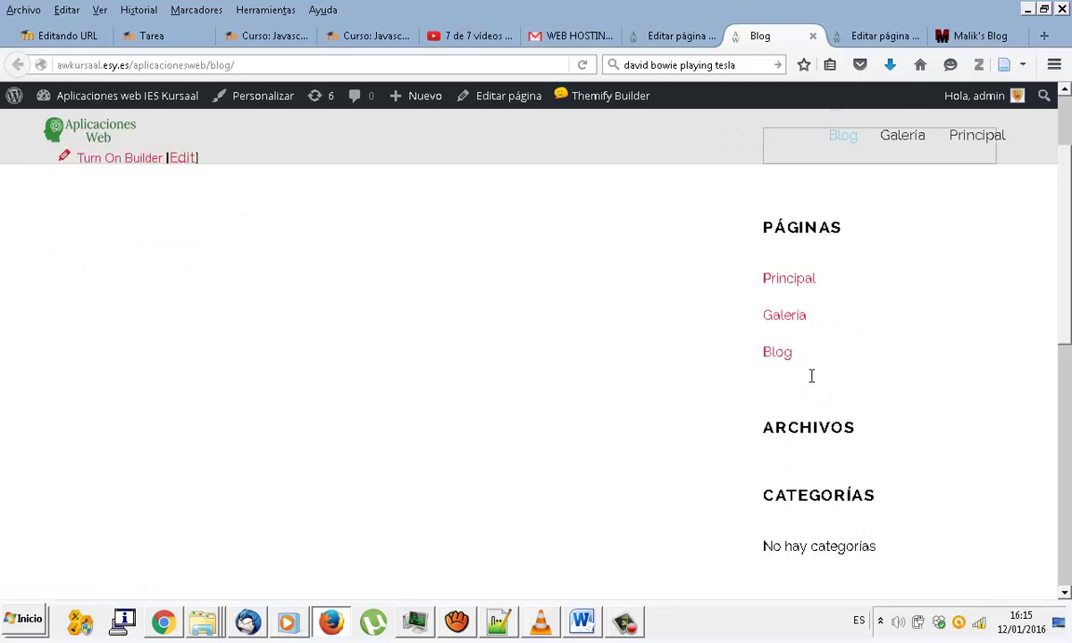
scroll(811, 384, up, 5)
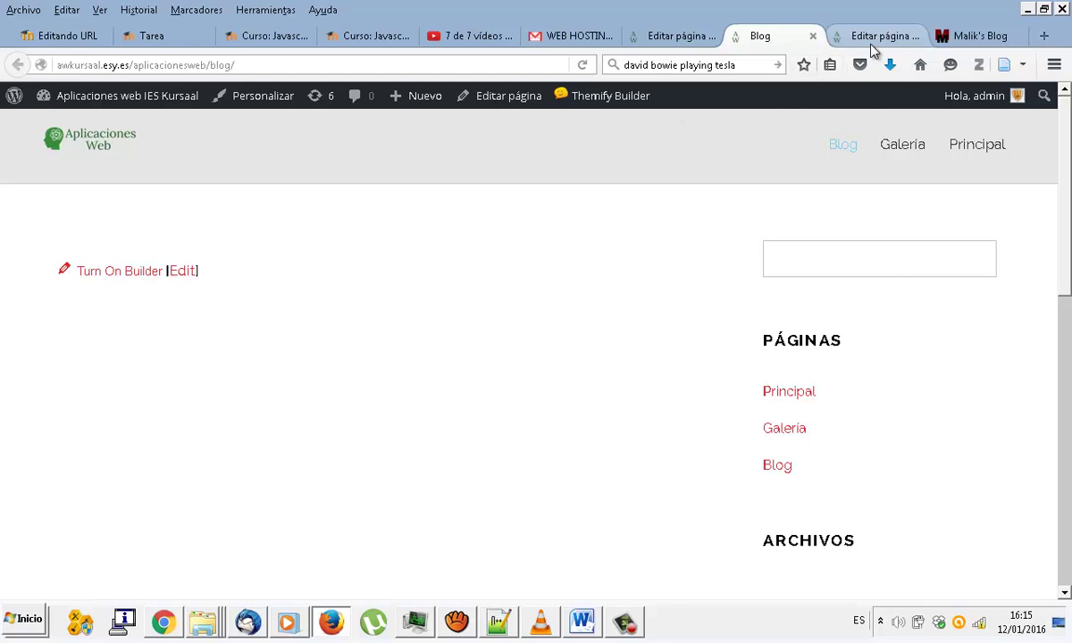
Start a new blog post (entrada) in the site admin and title it "Construir sitios web impresionantes"
click(831, 40)
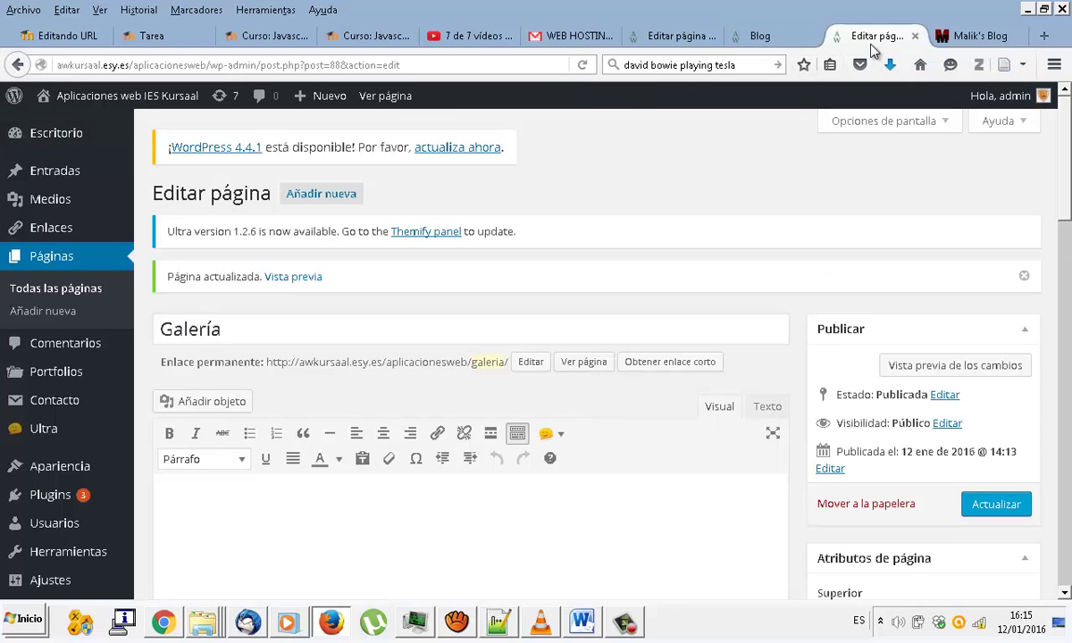
click(70, 178)
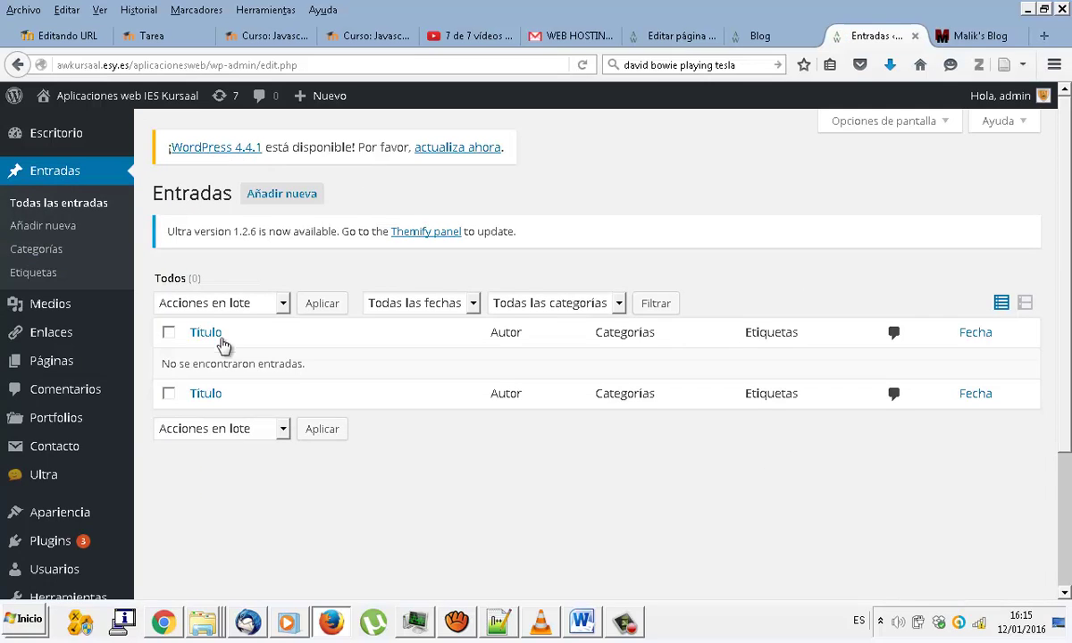
click(278, 194)
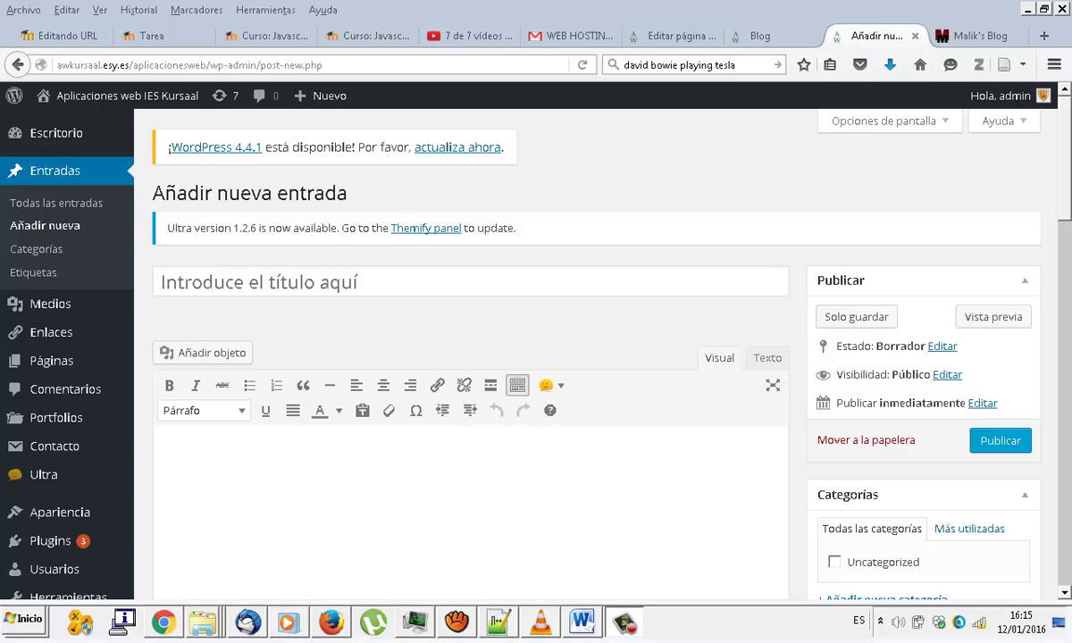
click(509, 270)
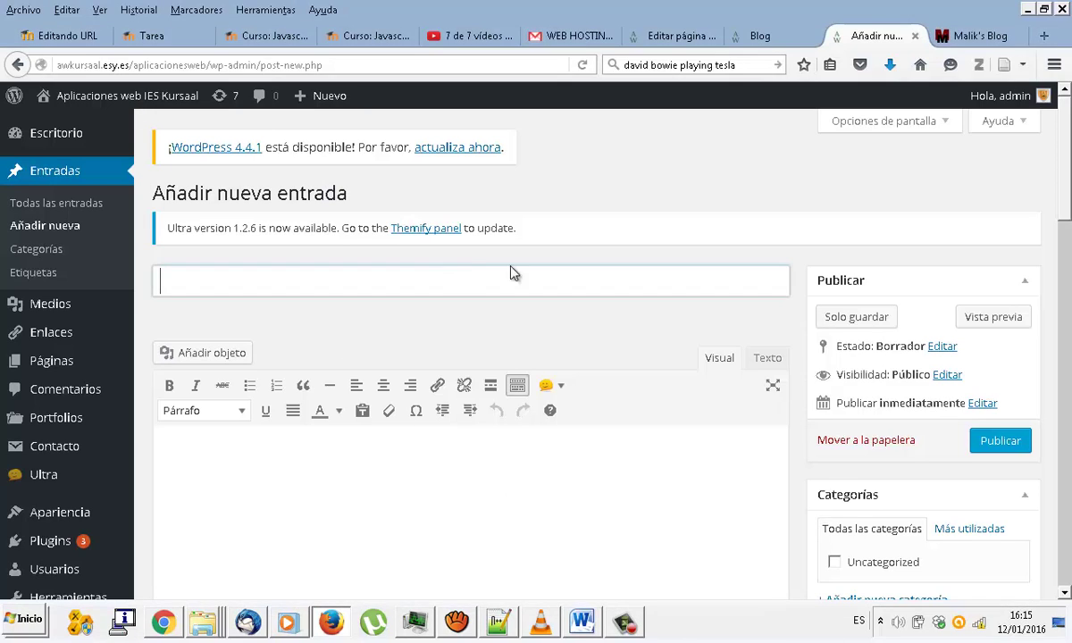
text(Cons)
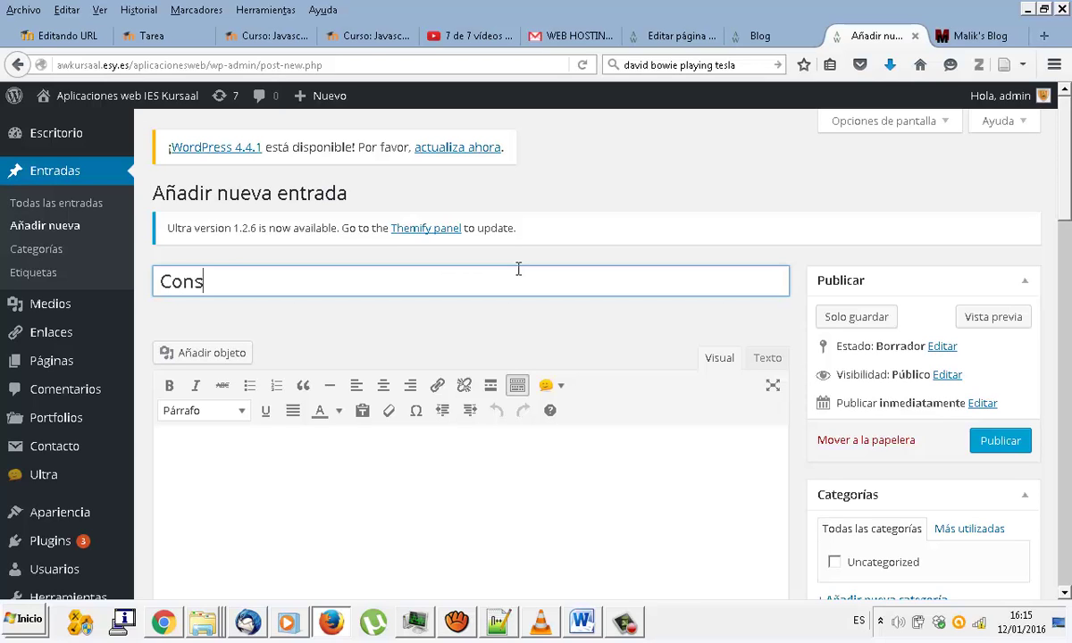
text(truir sitio)
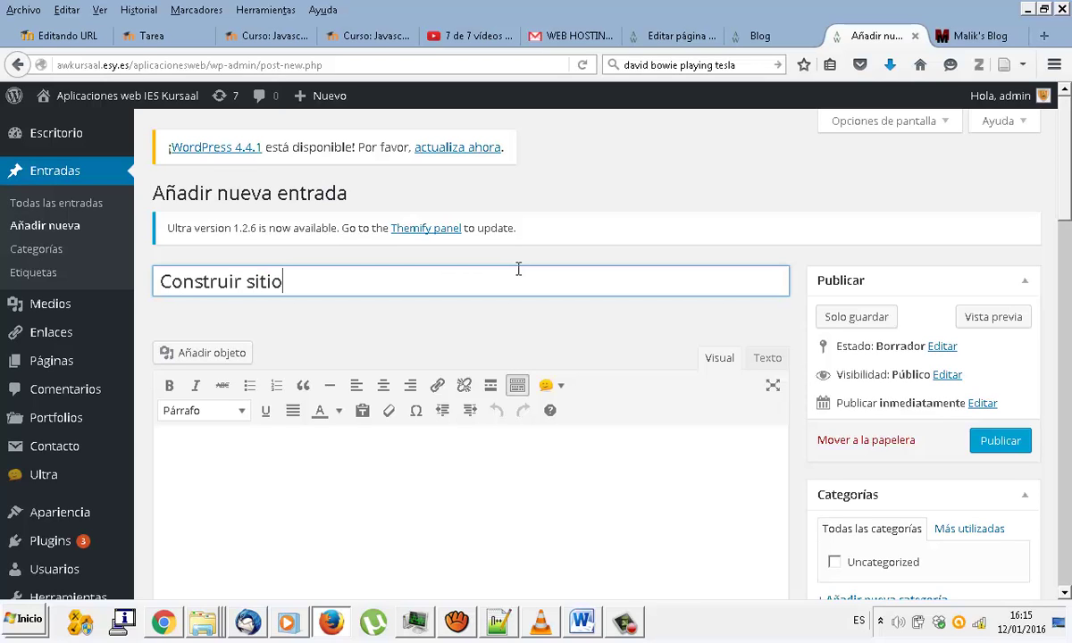
key(BackSpace)
text(os web impresionantes)
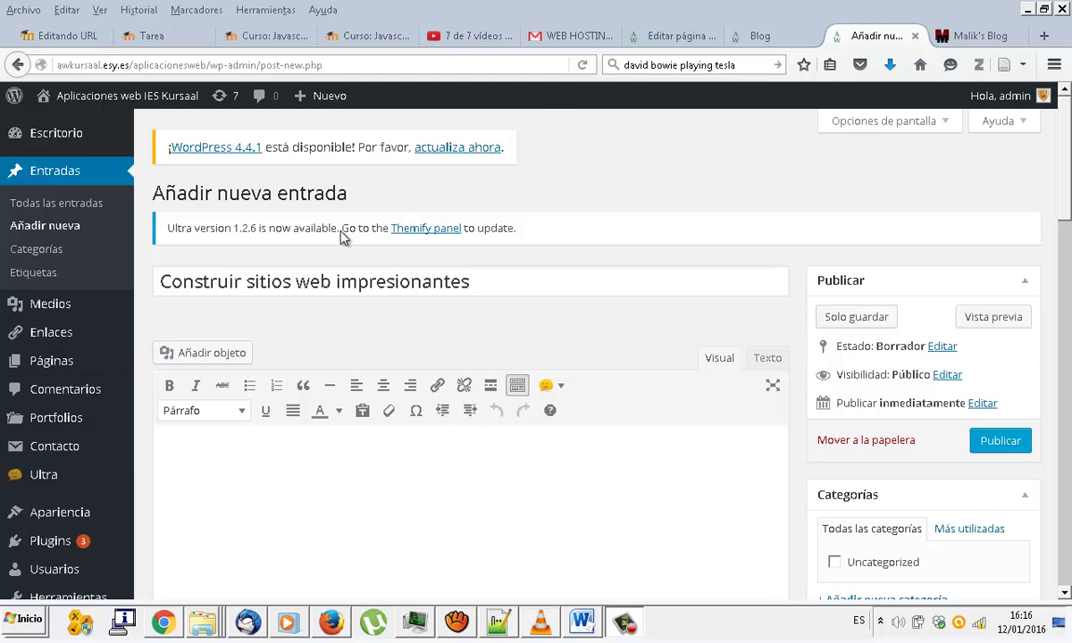
Copy the excerpt paragraph of the "Build Stunning Websites" post from the example blog
click(958, 30)
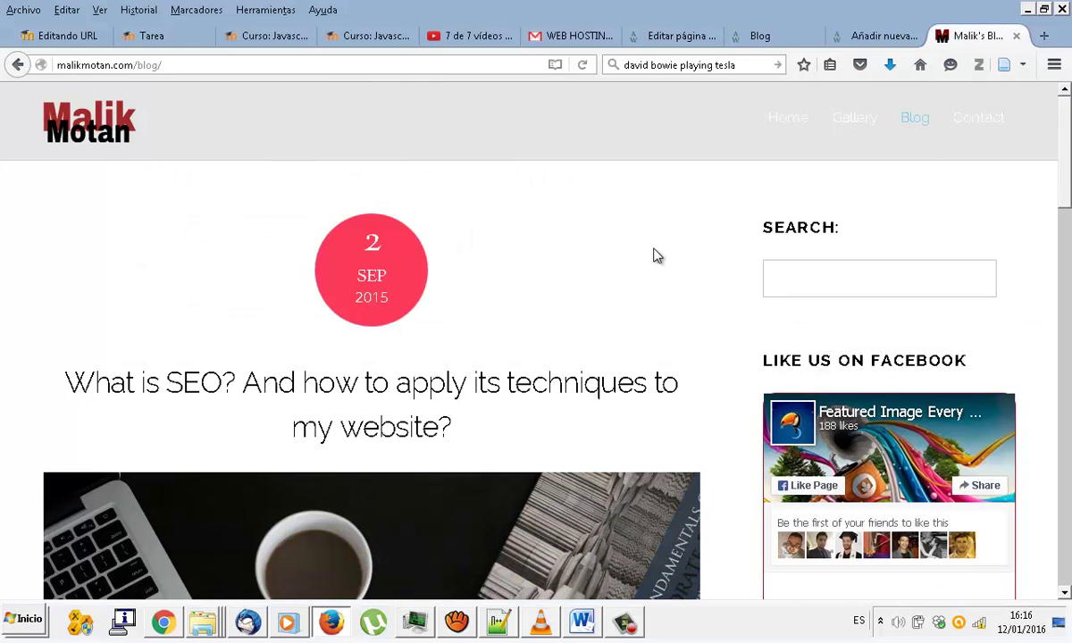
scroll(656, 257, down, 5)
scroll(655, 260, down, 2)
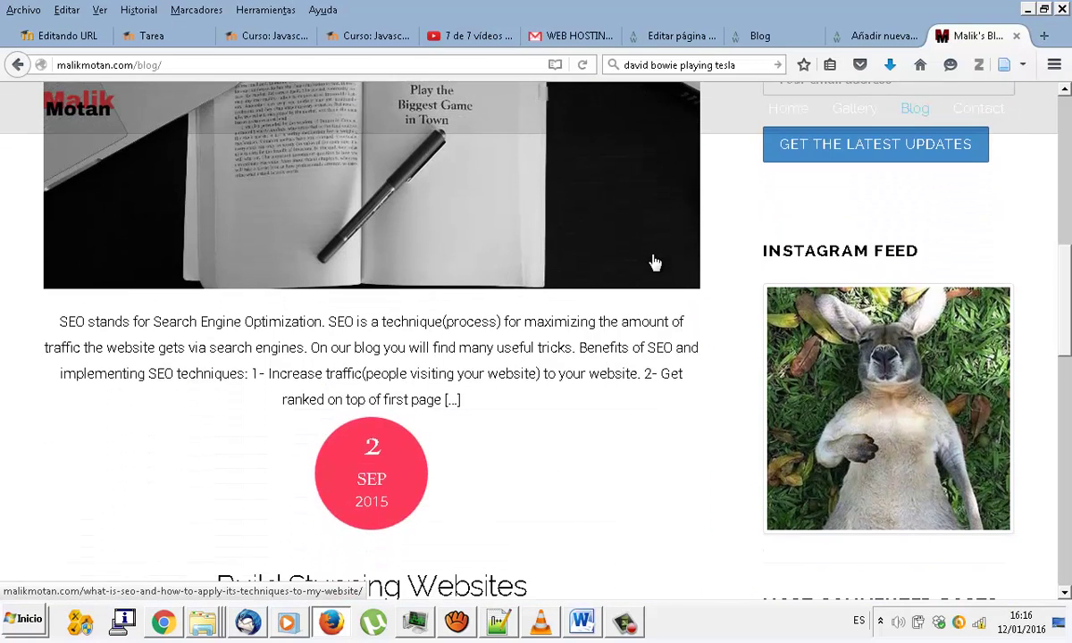
scroll(654, 262, down, 3)
scroll(652, 263, down, 6)
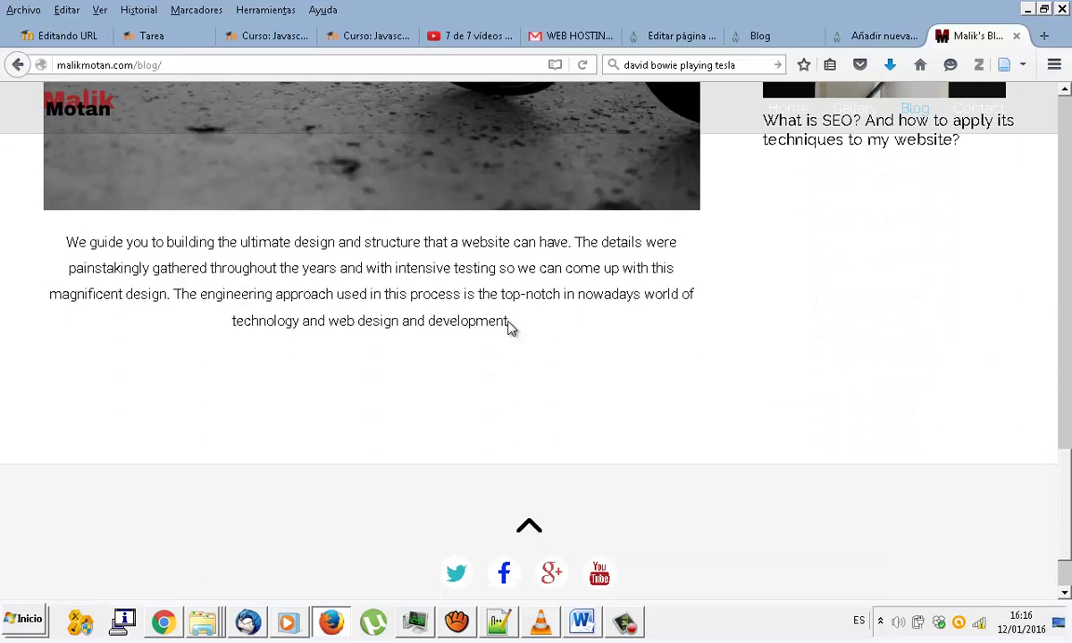
drag(509, 326, 66, 242)
key(ctrl+c)
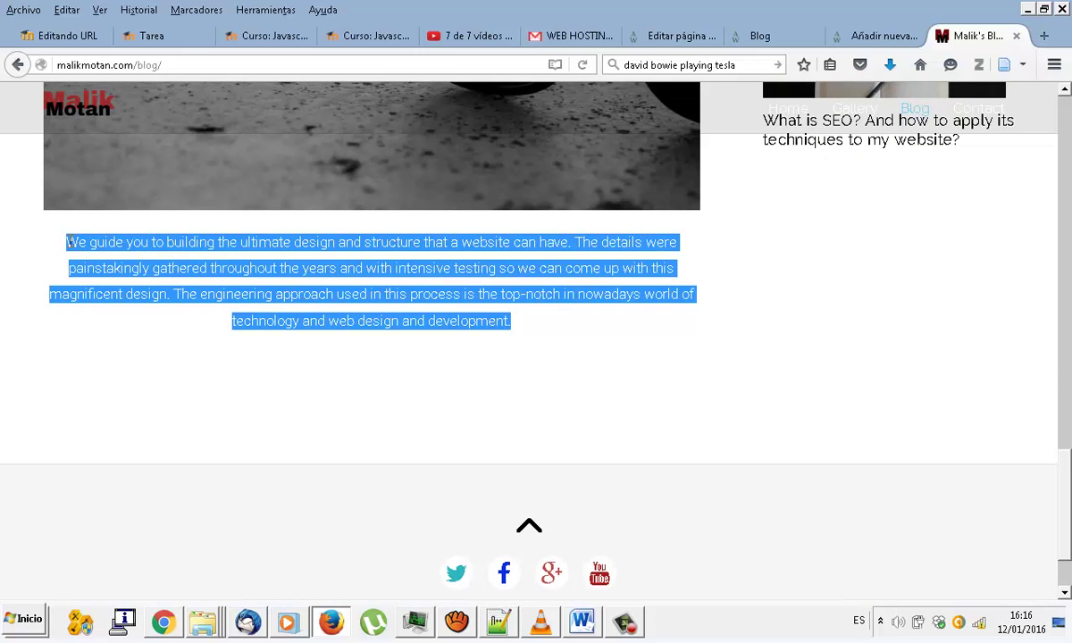
click(662, 38)
click(229, 504)
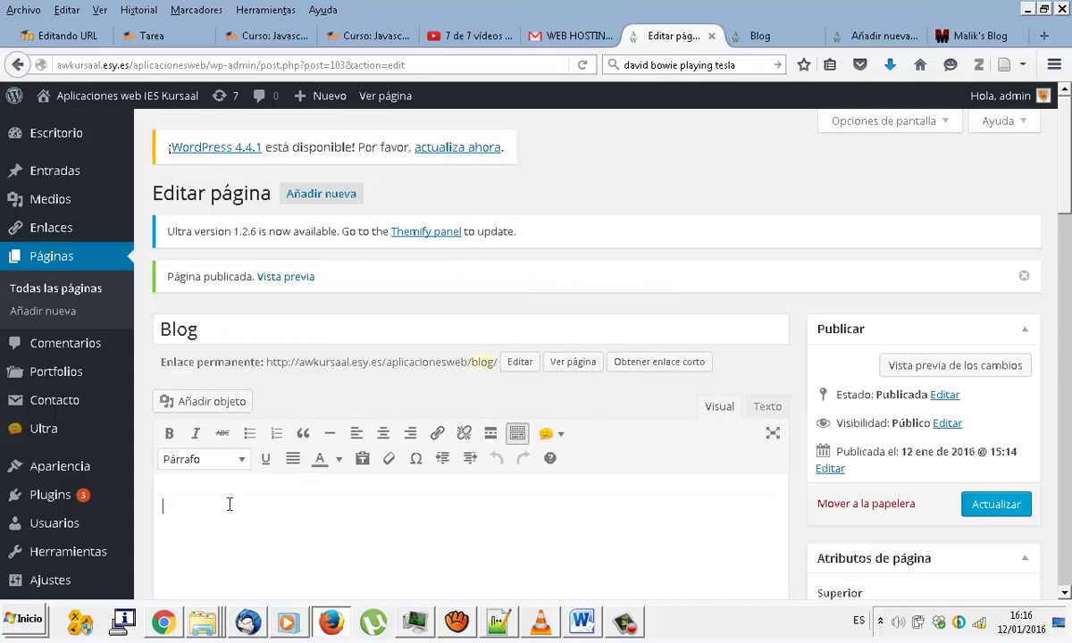
right_click(211, 480)
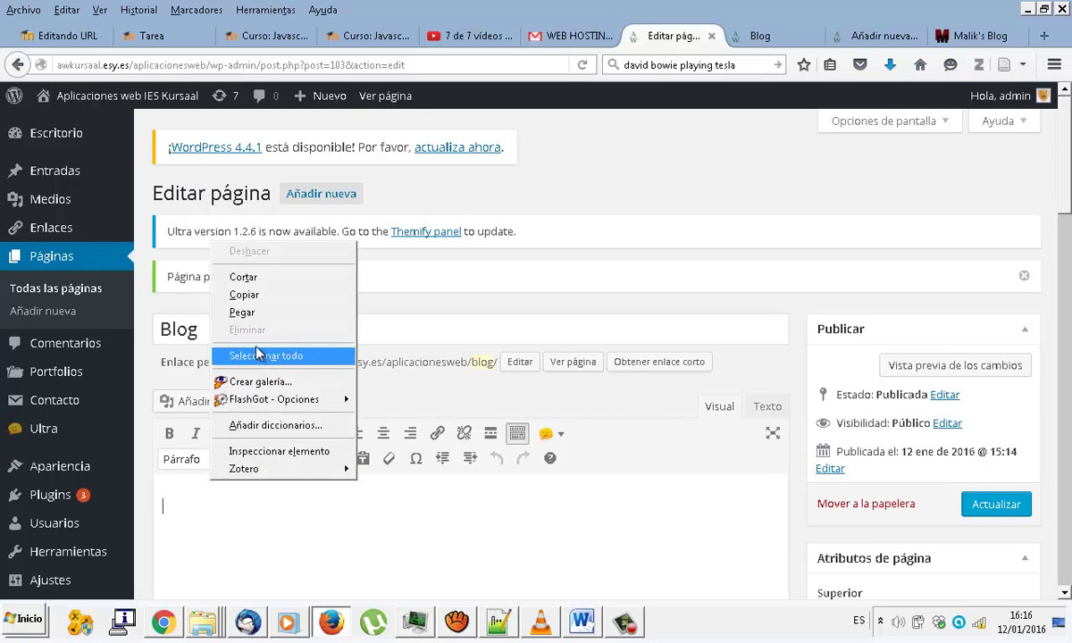
click(239, 313)
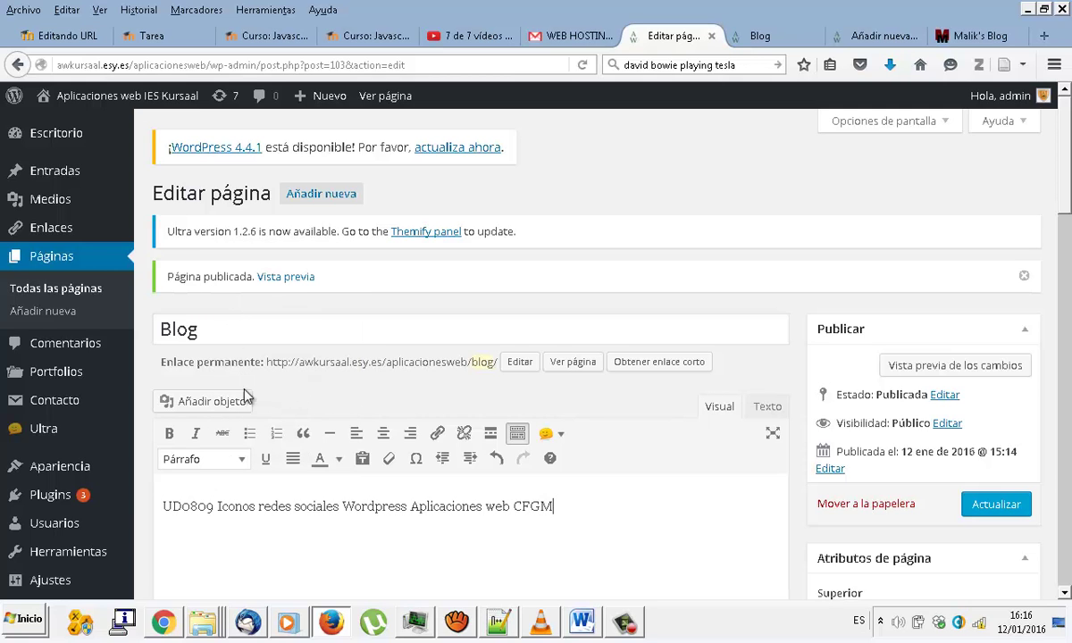
key(ctrl+z)
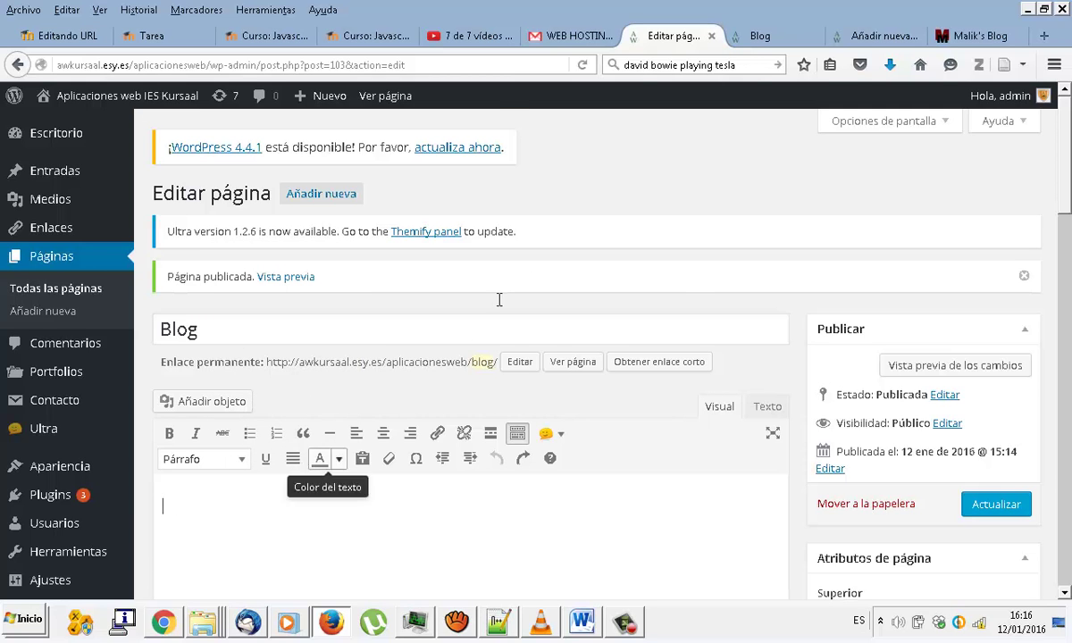
Copy the selected paragraph starting "We guide you to building" from the example blog again
click(945, 38)
right_click(435, 271)
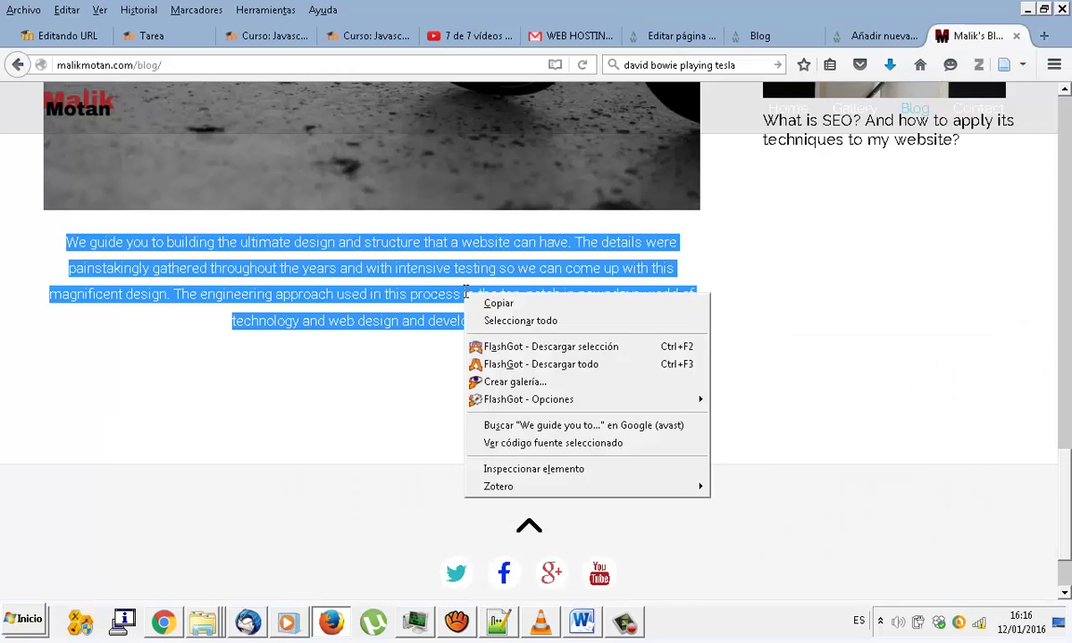
click(464, 287)
Paste the copied paragraph into the body of the Blog page and look over the page's settings
click(661, 36)
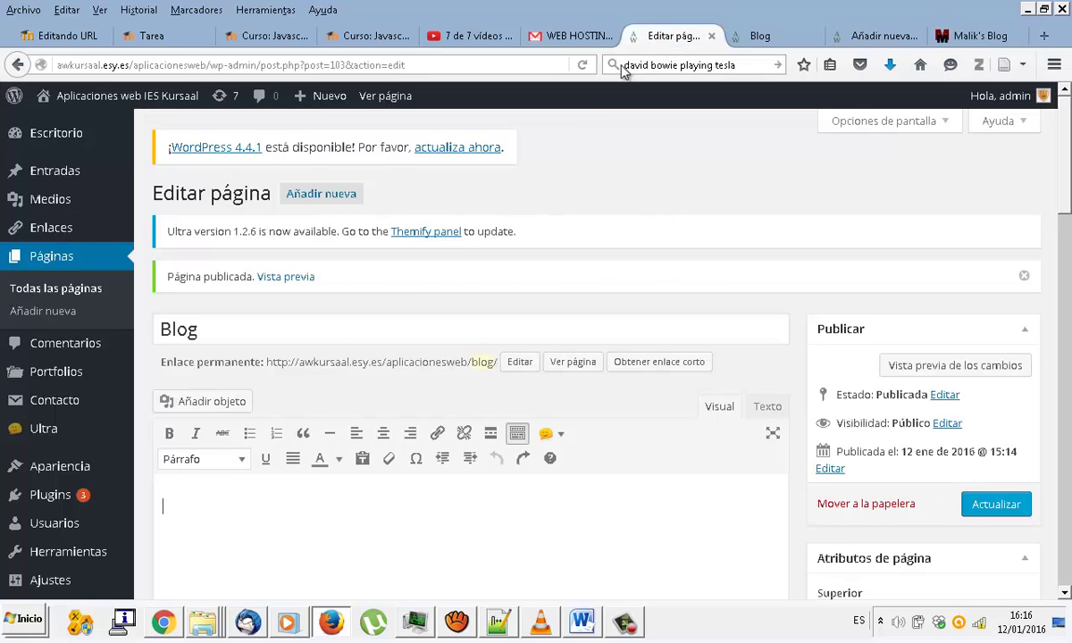
right_click(211, 505)
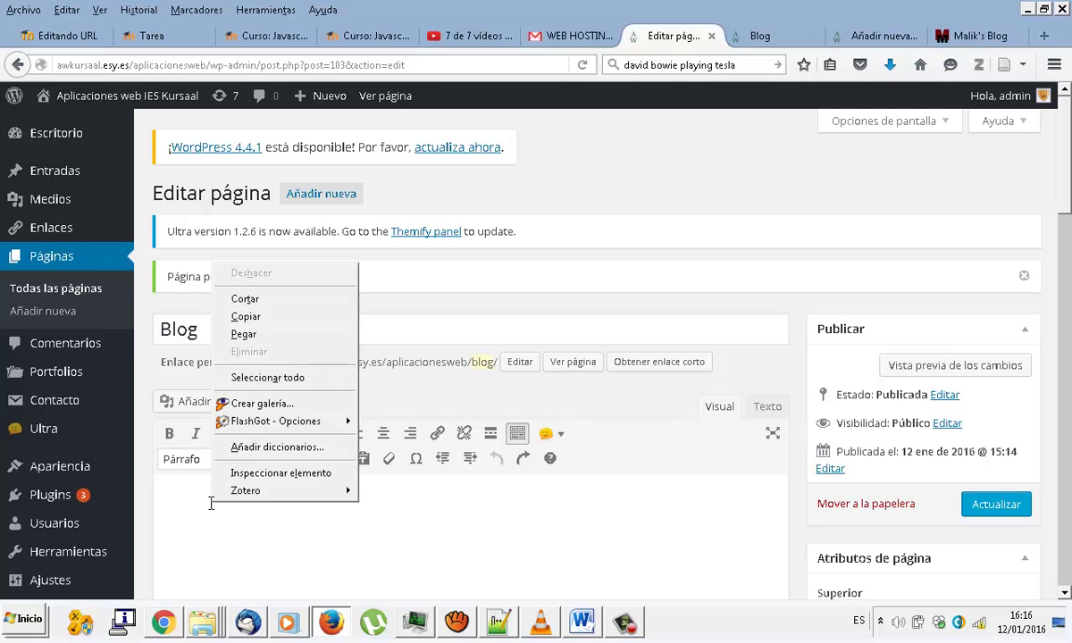
click(244, 334)
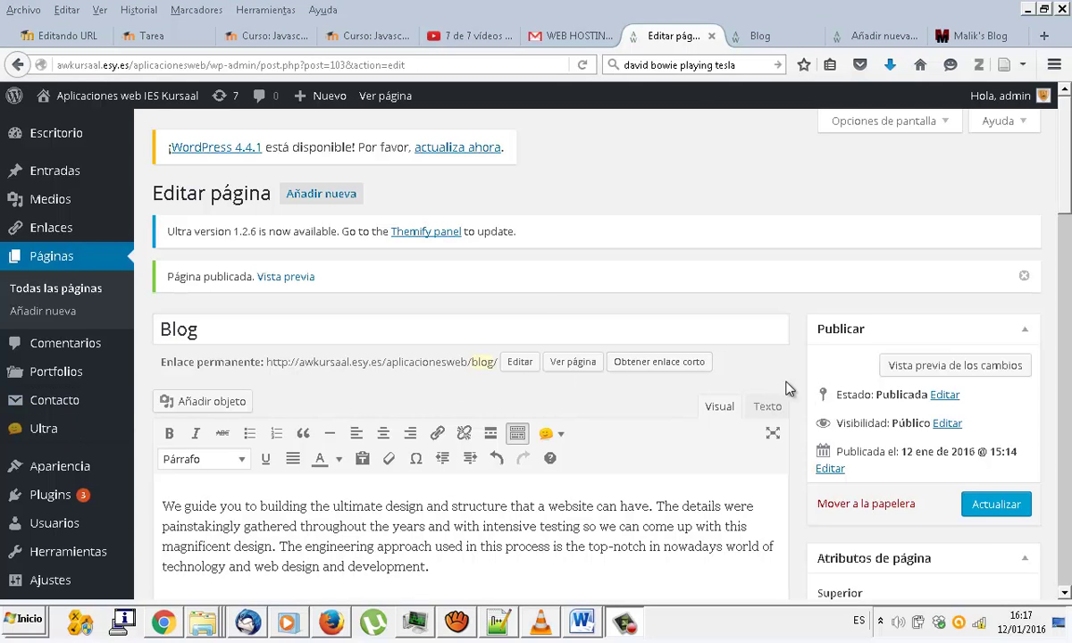
scroll(791, 390, down, 5)
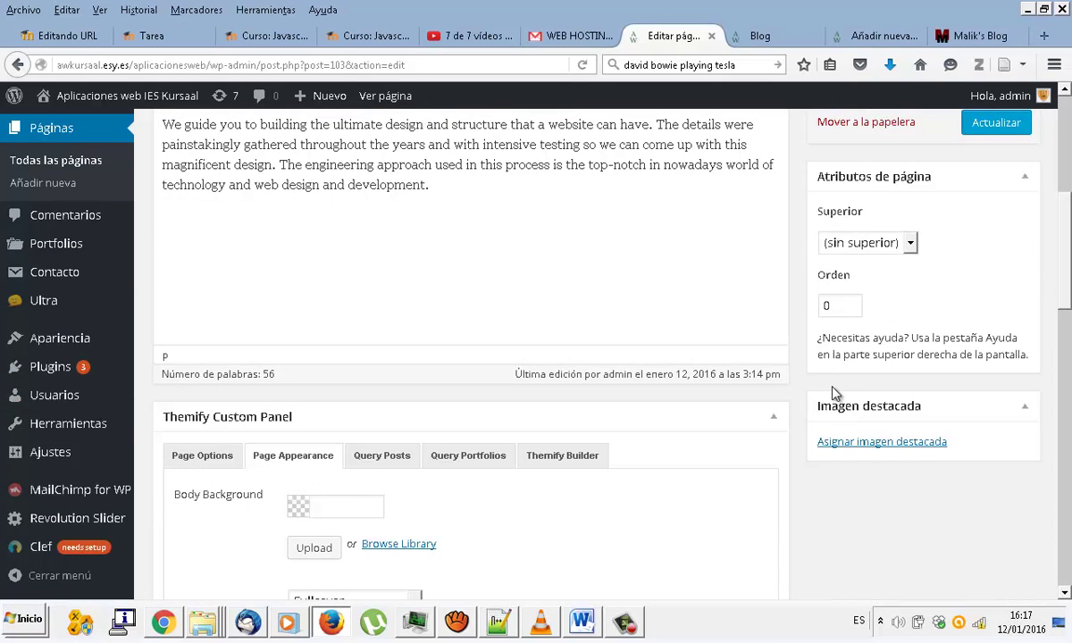
scroll(835, 393, up, 3)
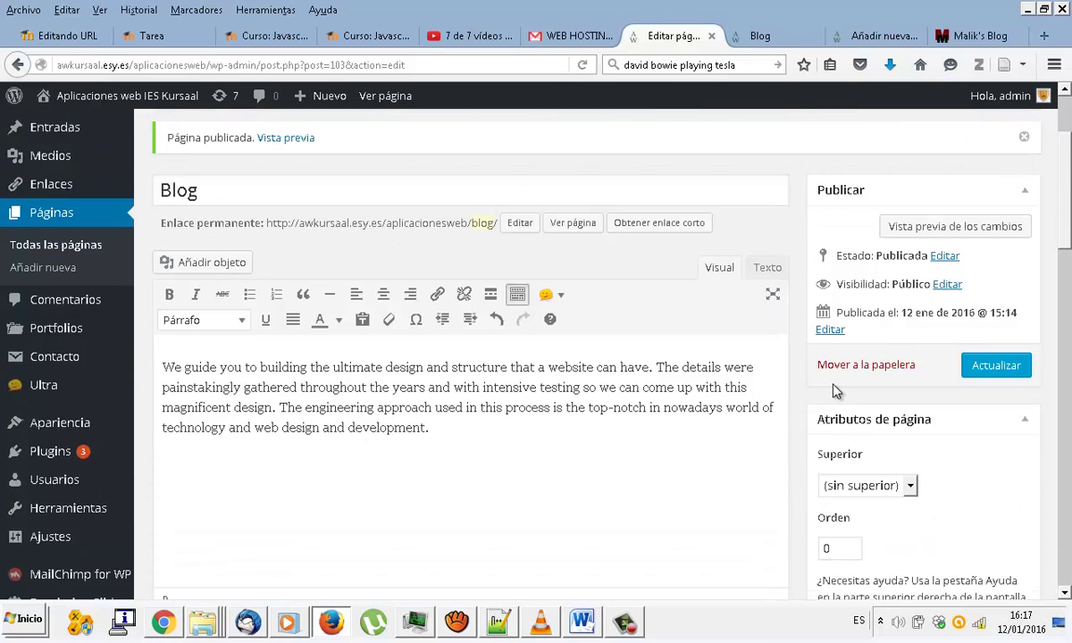
scroll(835, 390, down, 2)
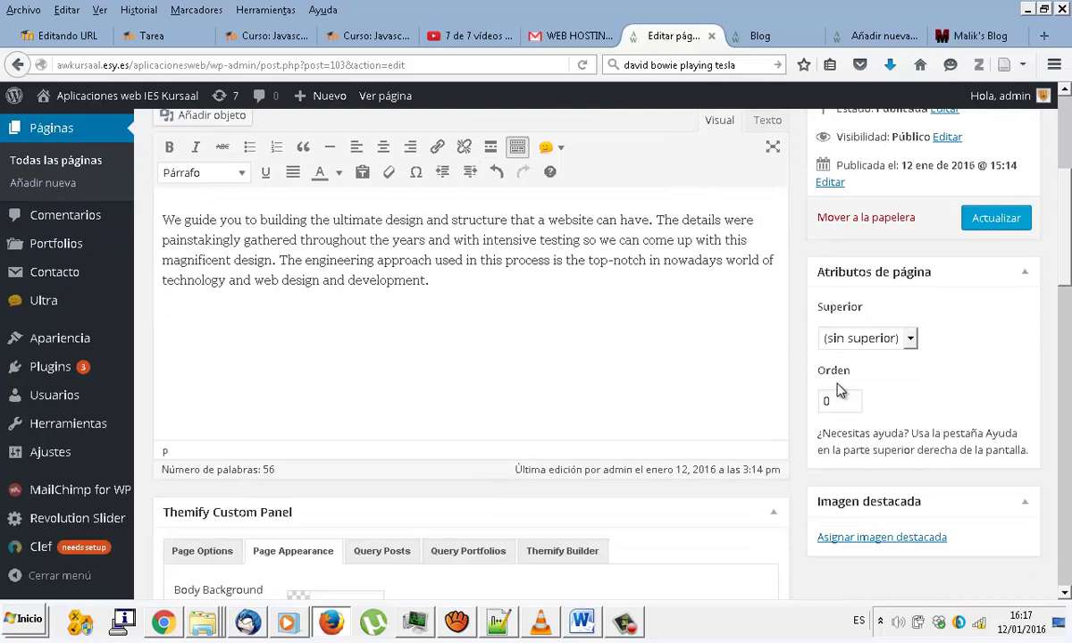
scroll(827, 390, up, 3)
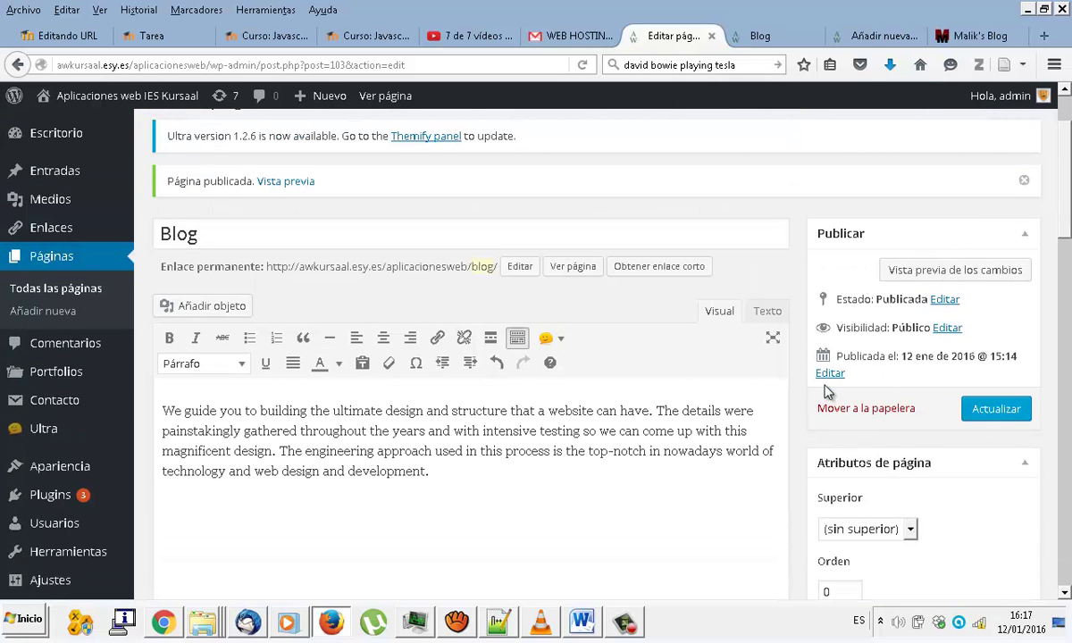
scroll(827, 390, up, 1)
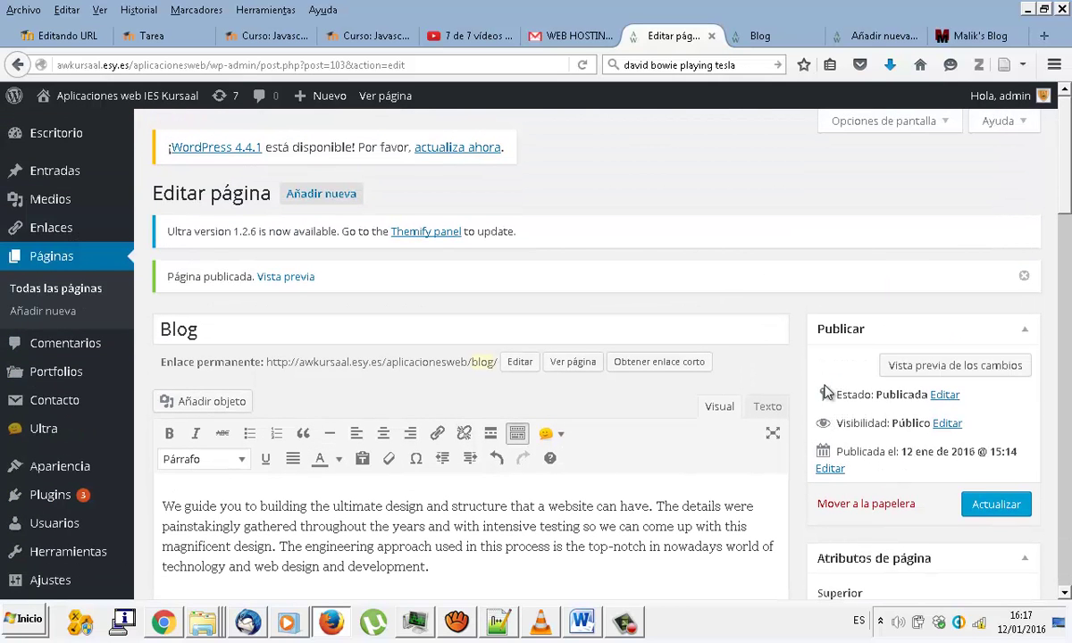
scroll(827, 390, down, 2)
Cut the whole pasted paragraph out of the Blog page's body and update the page
drag(482, 375, 296, 355)
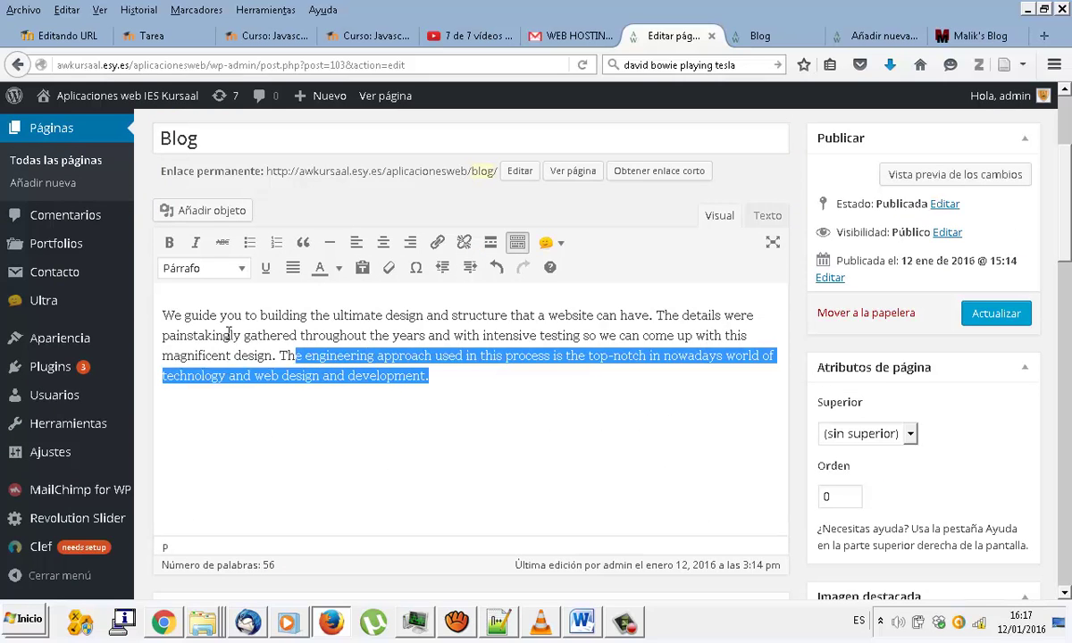
drag(229, 333, 148, 307)
key(ctrl+c)
key(Delete)
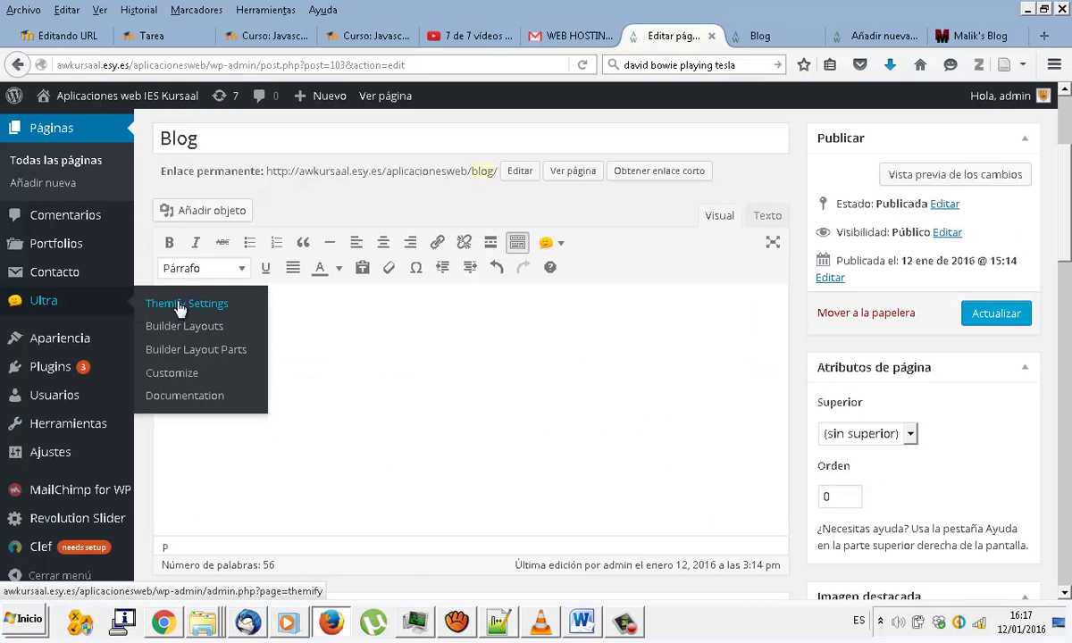
click(921, 314)
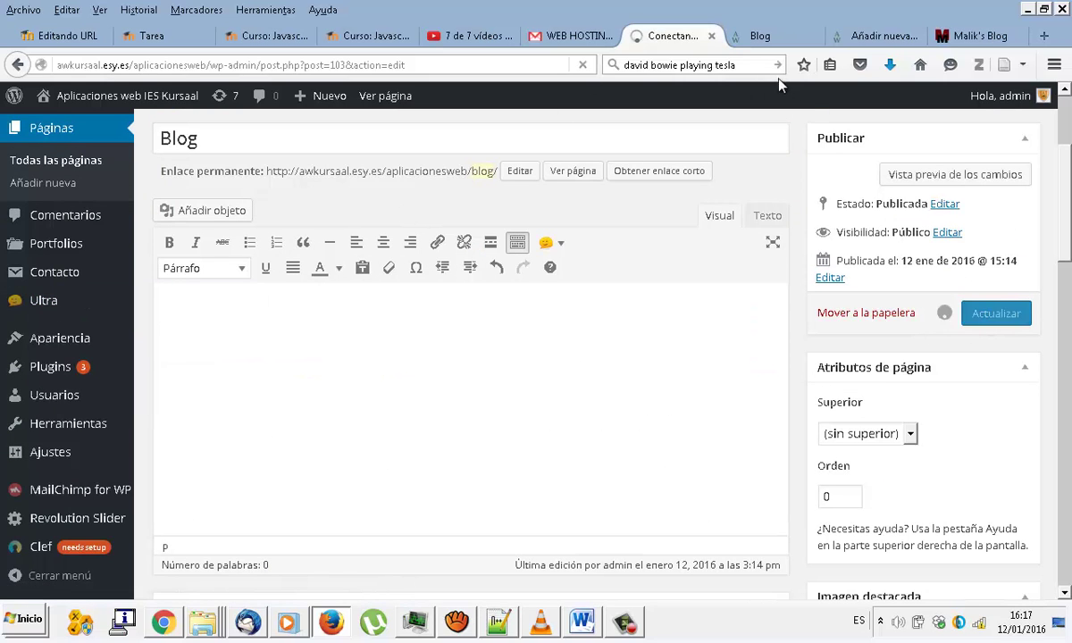
Paste the paragraph as the body text of the new post "Construir sitios web impresionantes"
click(741, 36)
click(863, 40)
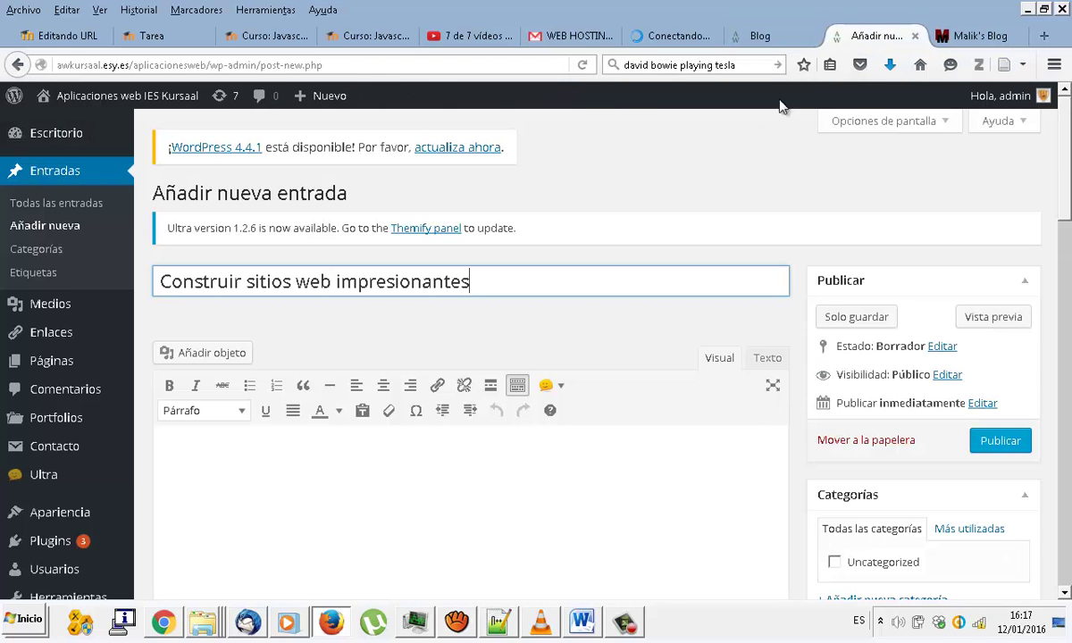
click(408, 476)
key(ctrl+v)
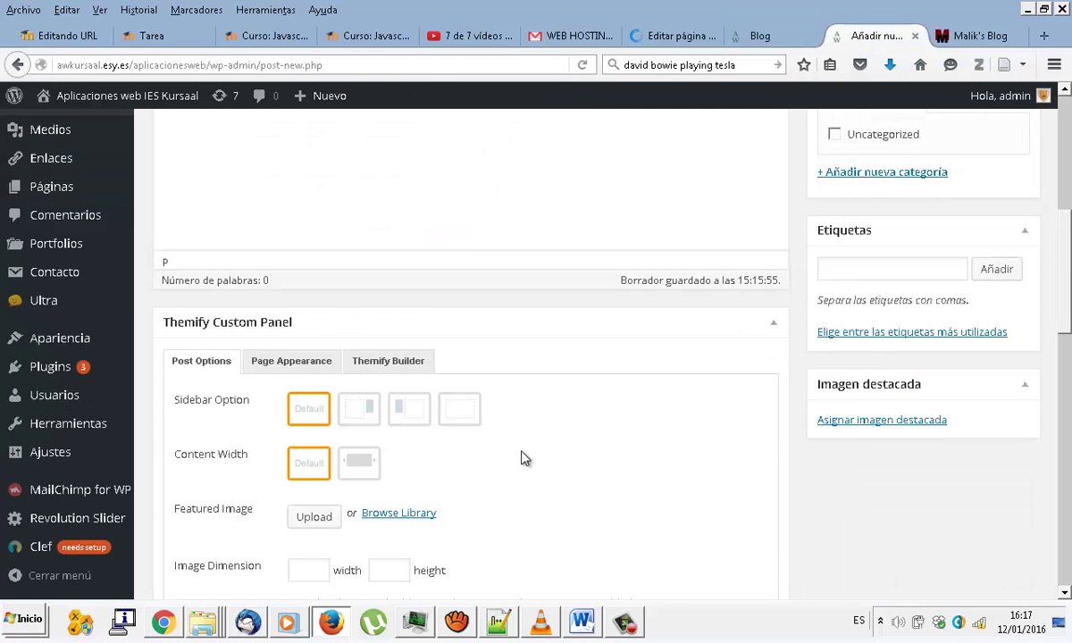
scroll(540, 416, up, 3)
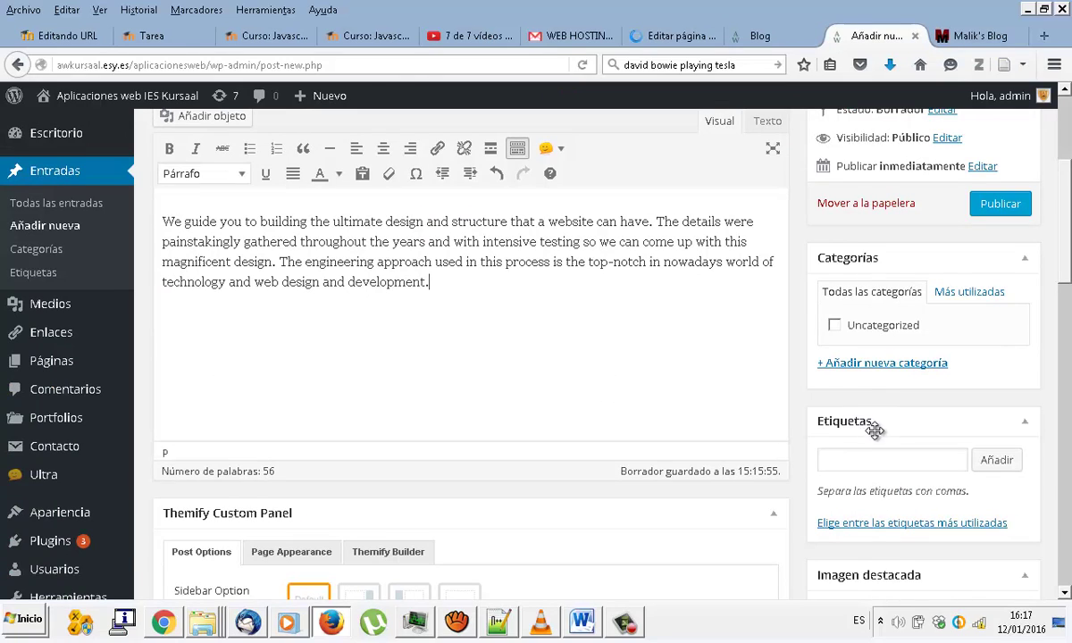
Create a new category "Técnicas de diseño" for the post, with no parent category
click(884, 364)
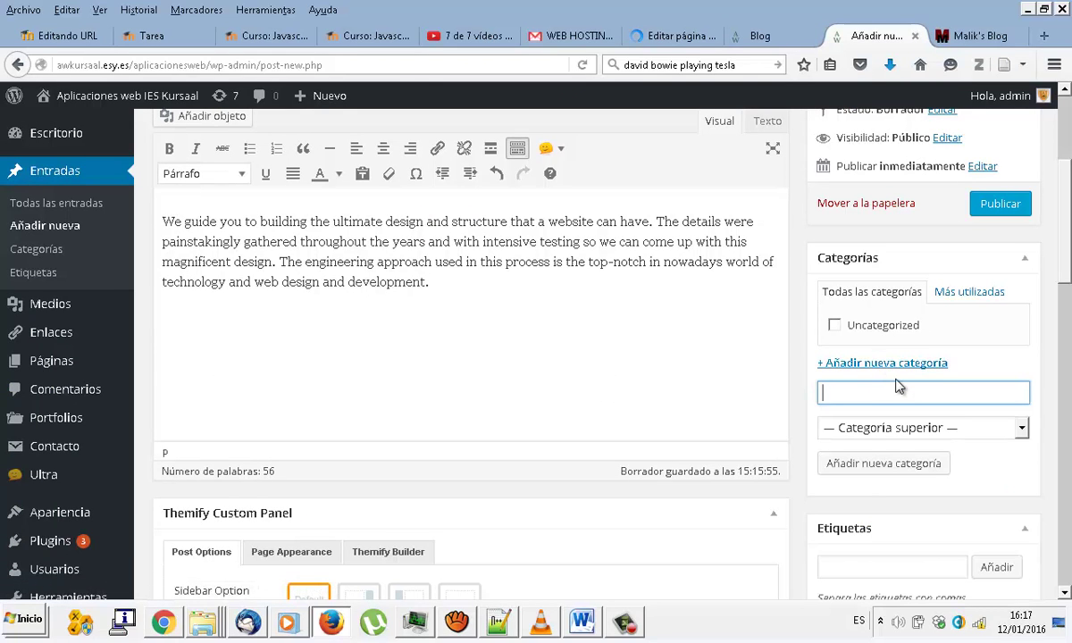
text(Técnicas d)
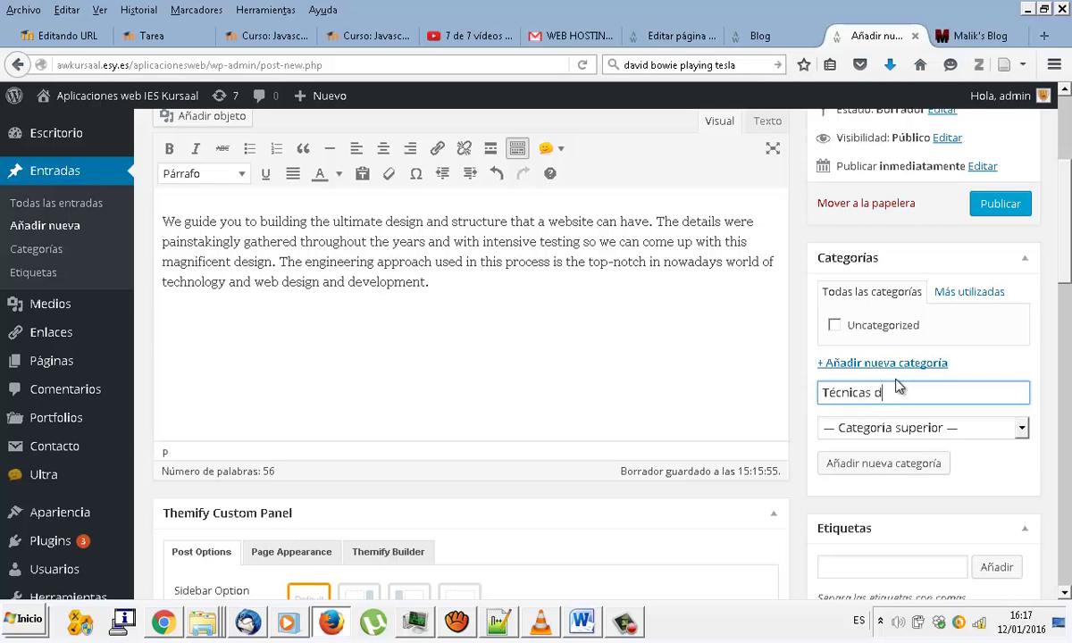
text(e diseño)
click(900, 466)
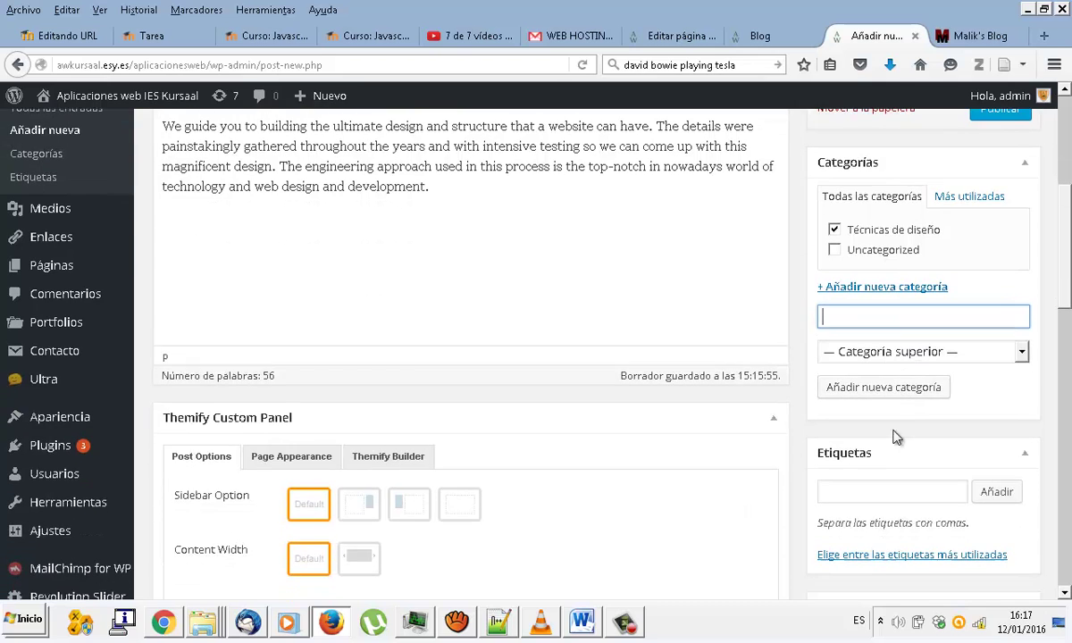
Add the tag "Ultimate Design" to the post
scroll(893, 428, down, 2)
click(867, 489)
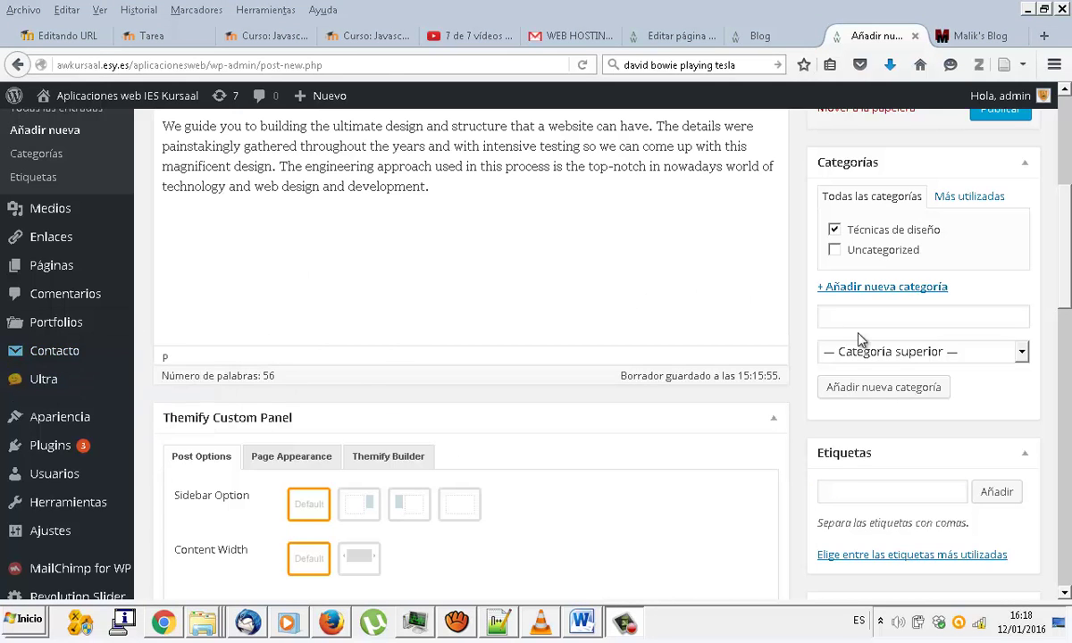
click(924, 319)
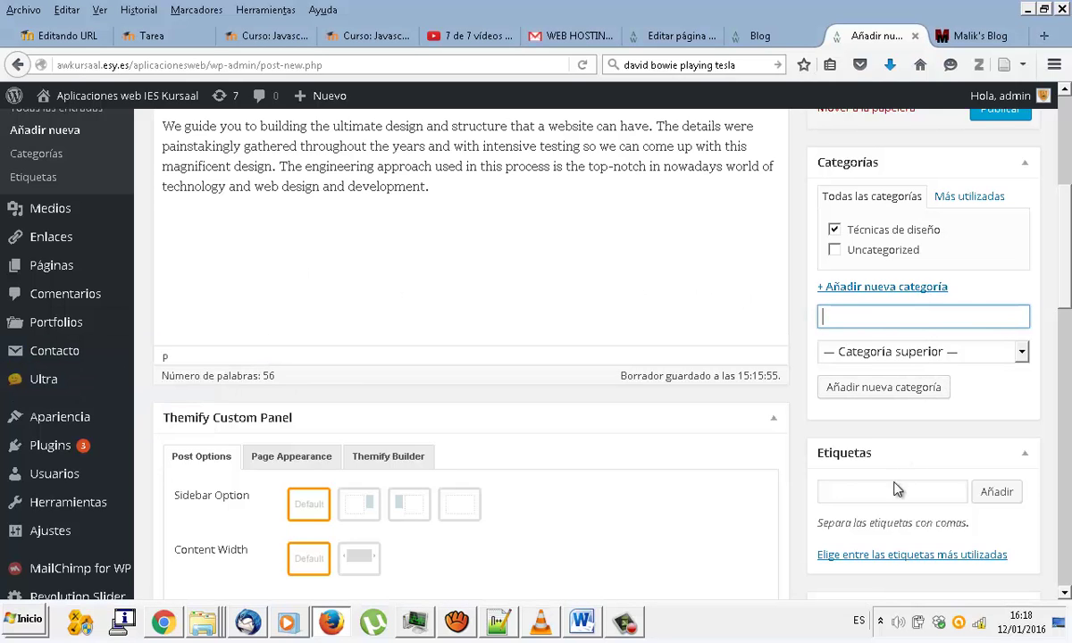
click(925, 487)
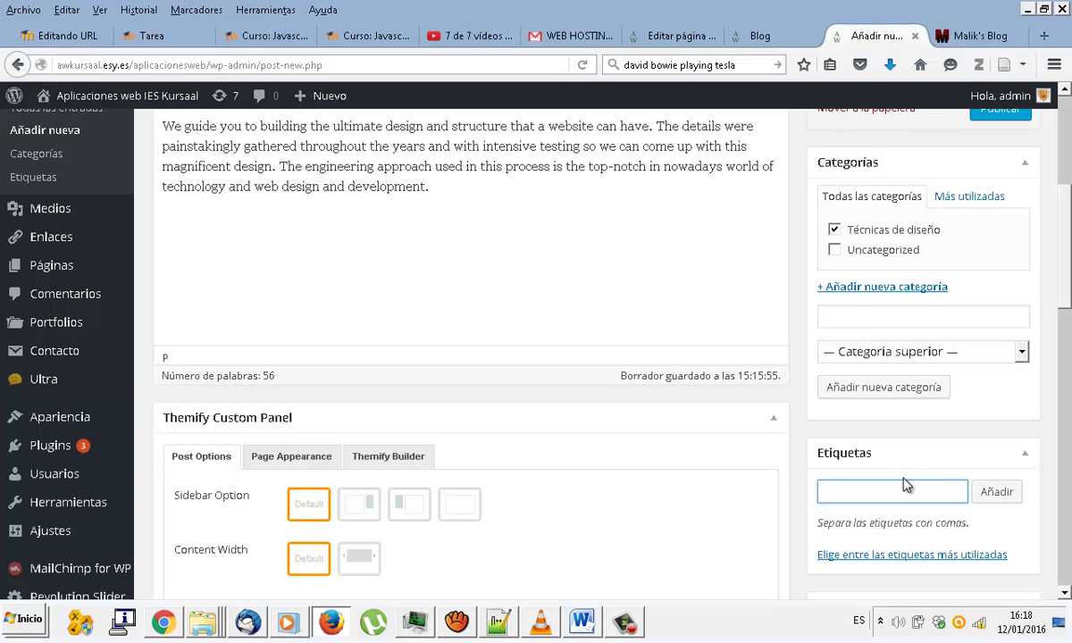
text(Ultimate Design)
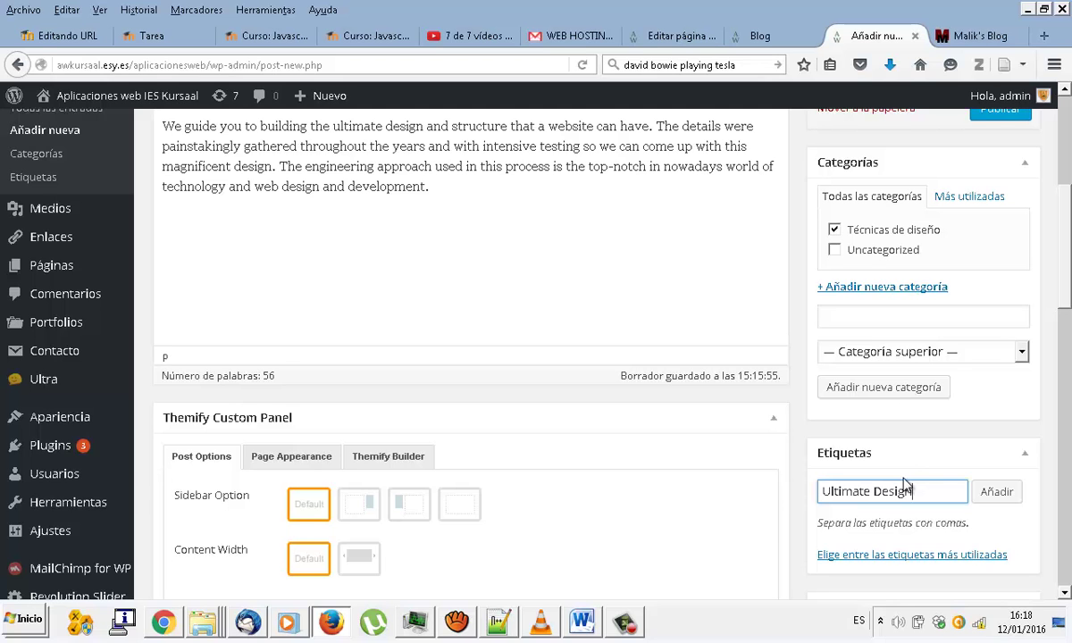
click(990, 491)
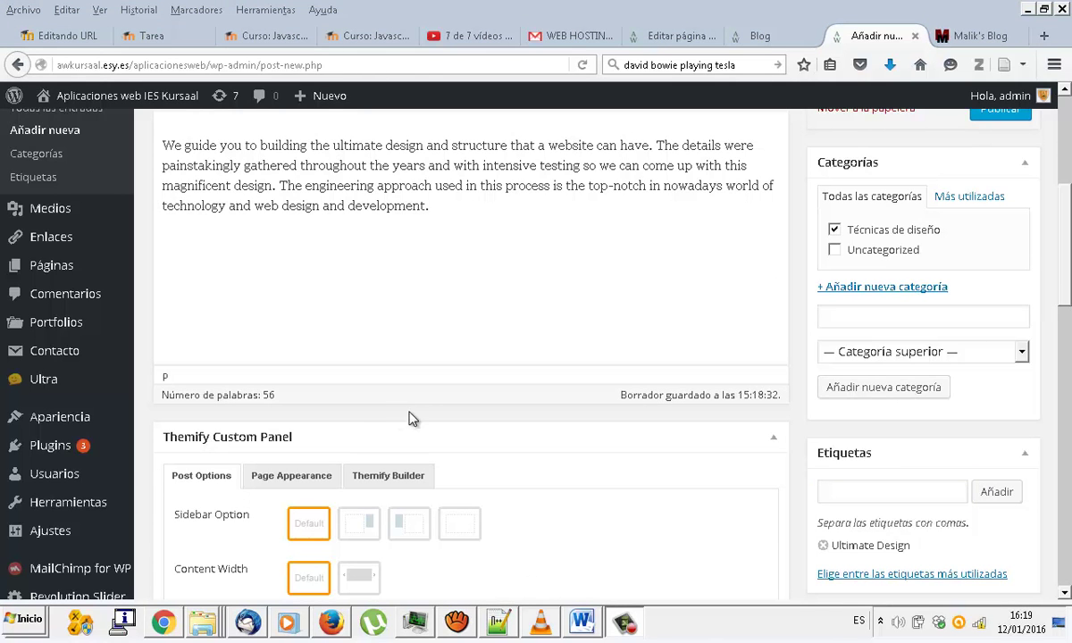
Examine the post options in the Themify Custom Panel, including the featured image settings
click(444, 423)
scroll(445, 433, down, 2)
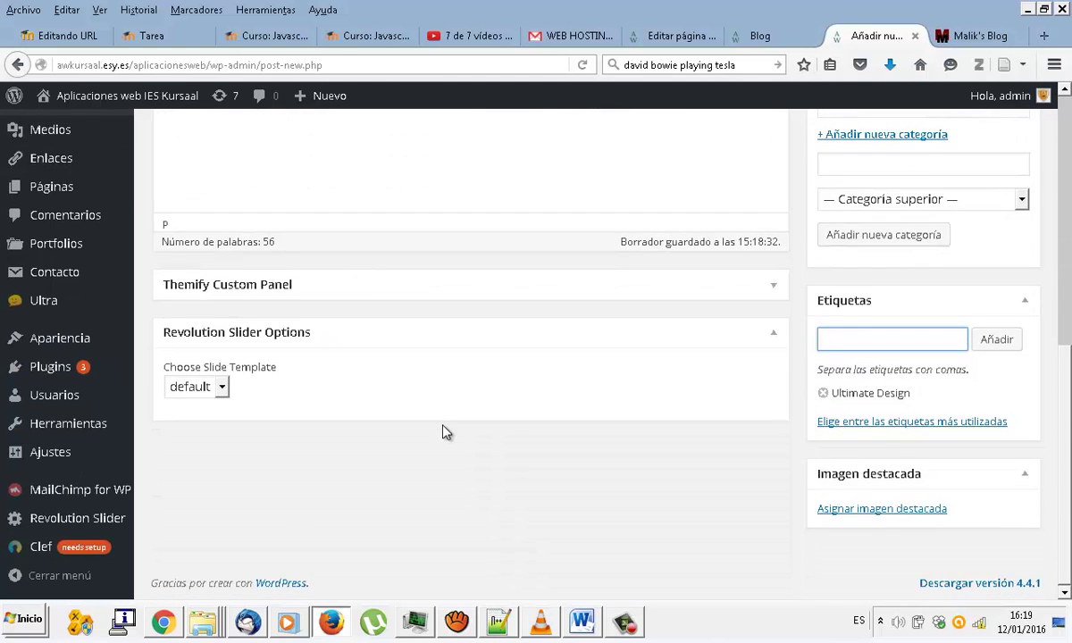
click(431, 388)
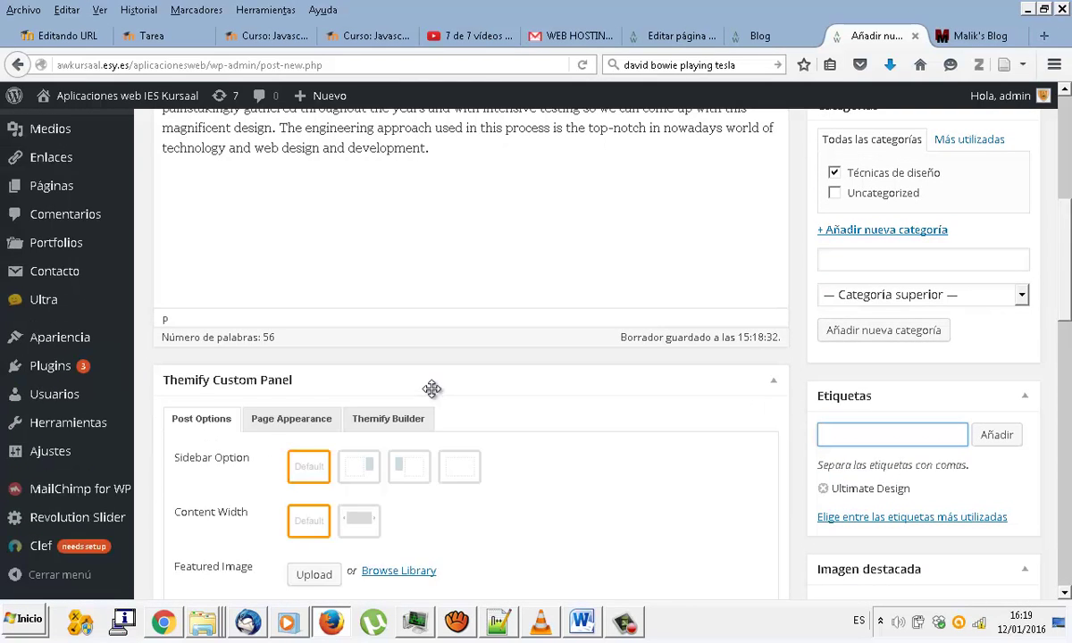
click(431, 389)
click(430, 387)
scroll(429, 401, down, 3)
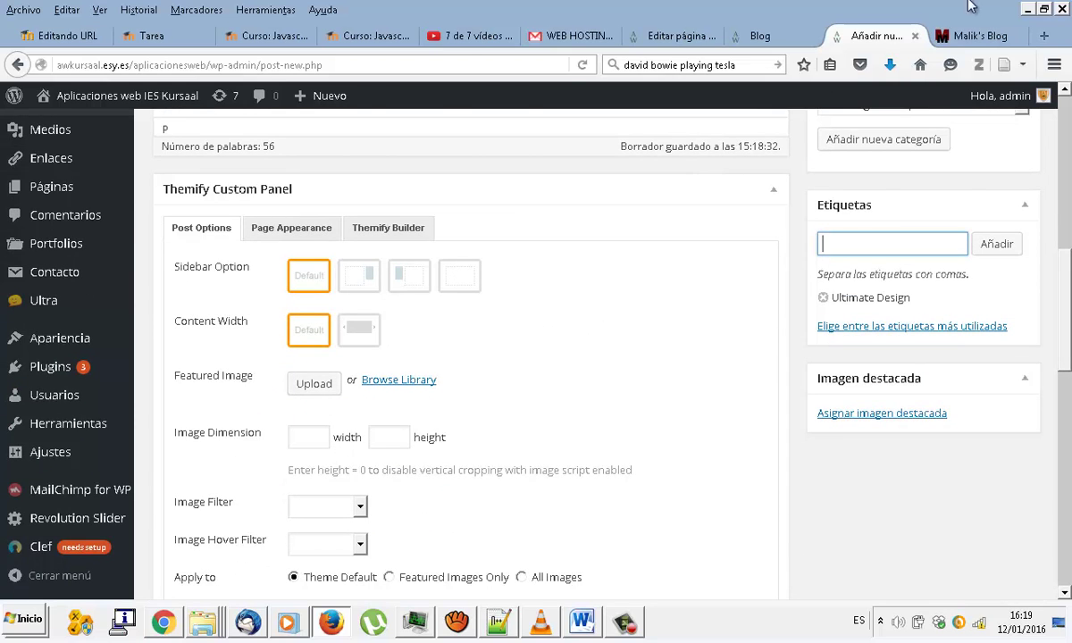
Open fotor.com in a new browser tab and launch its photo editing tool
key(ctrl+t)
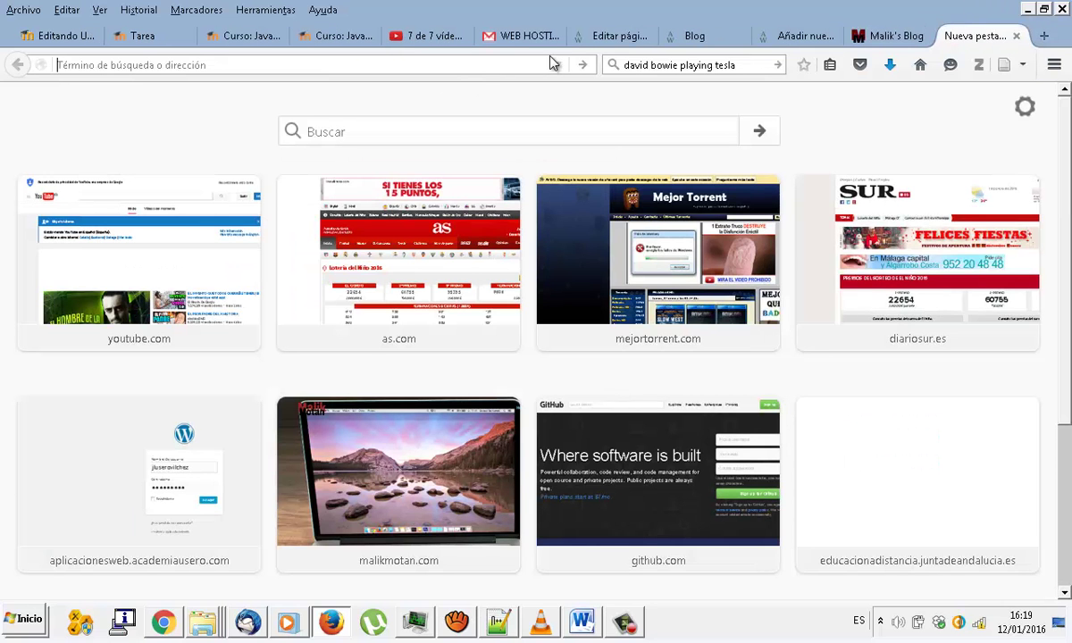
text(fotor.com/)
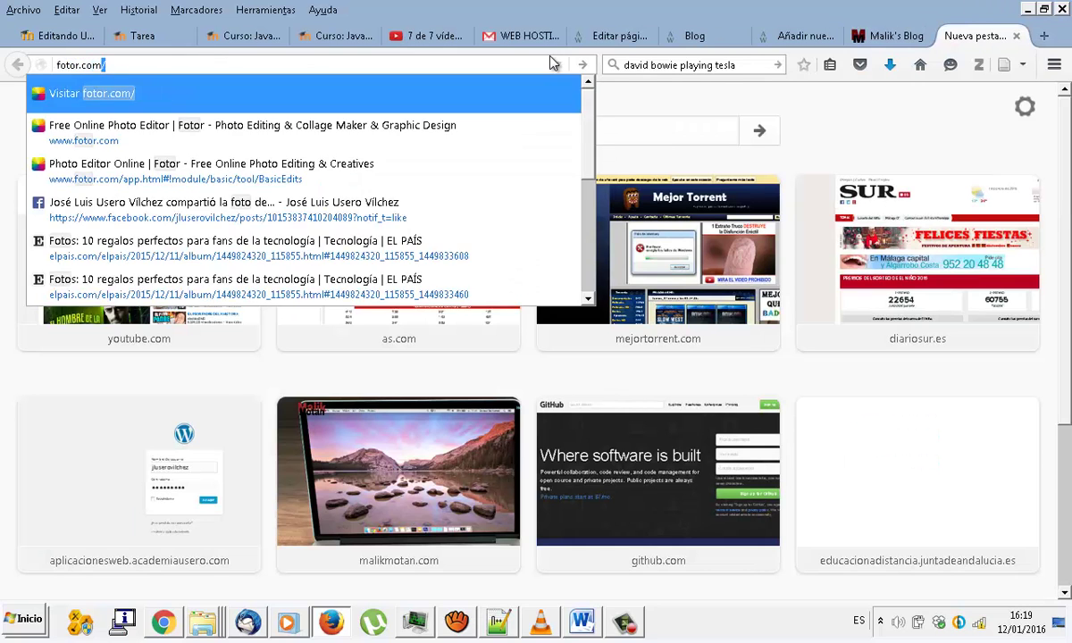
key(Return)
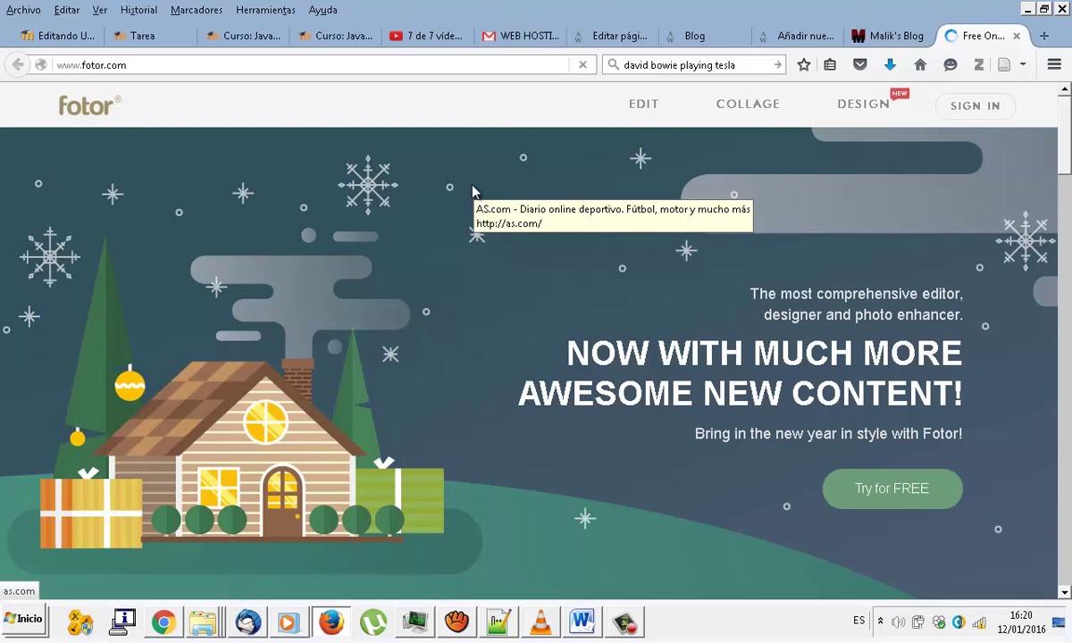
click(645, 109)
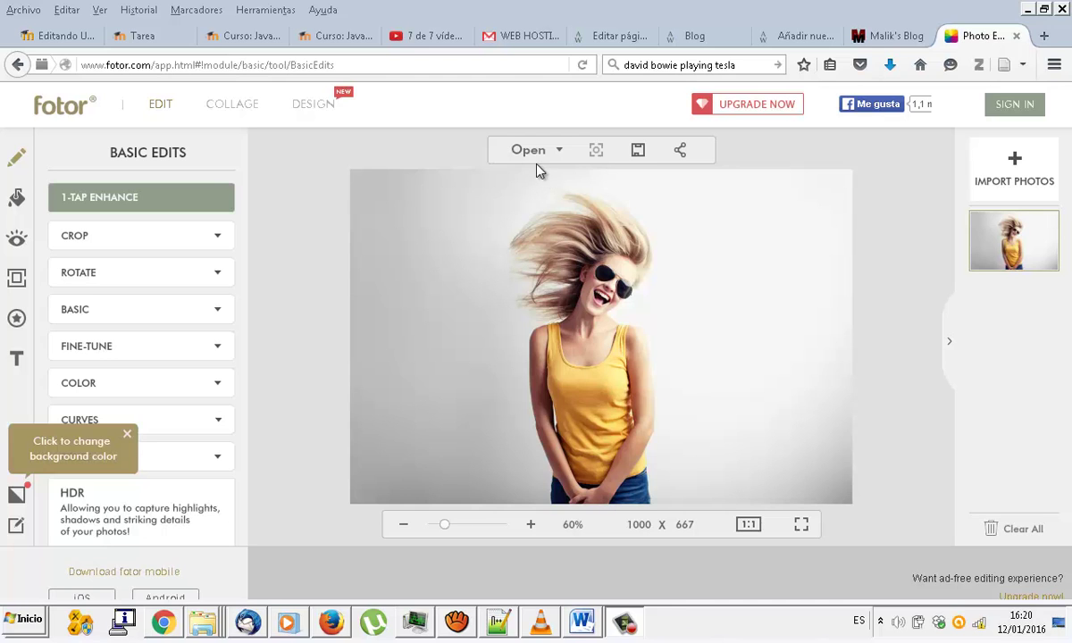
Open the image Post_1.jpg from the computer's My Content folder in the photo editor
click(557, 152)
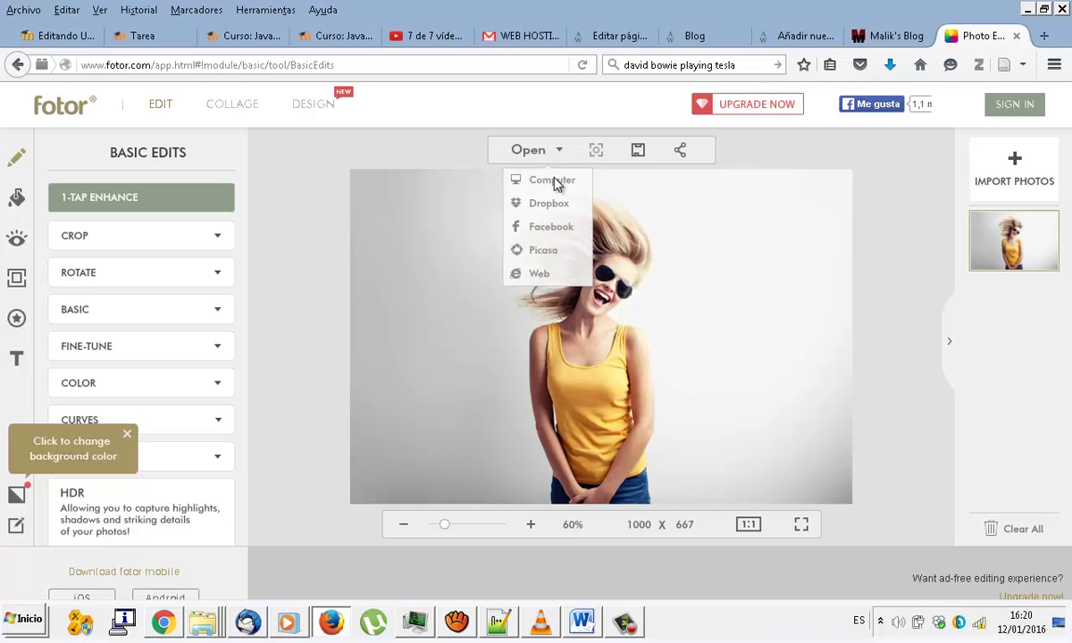
click(552, 179)
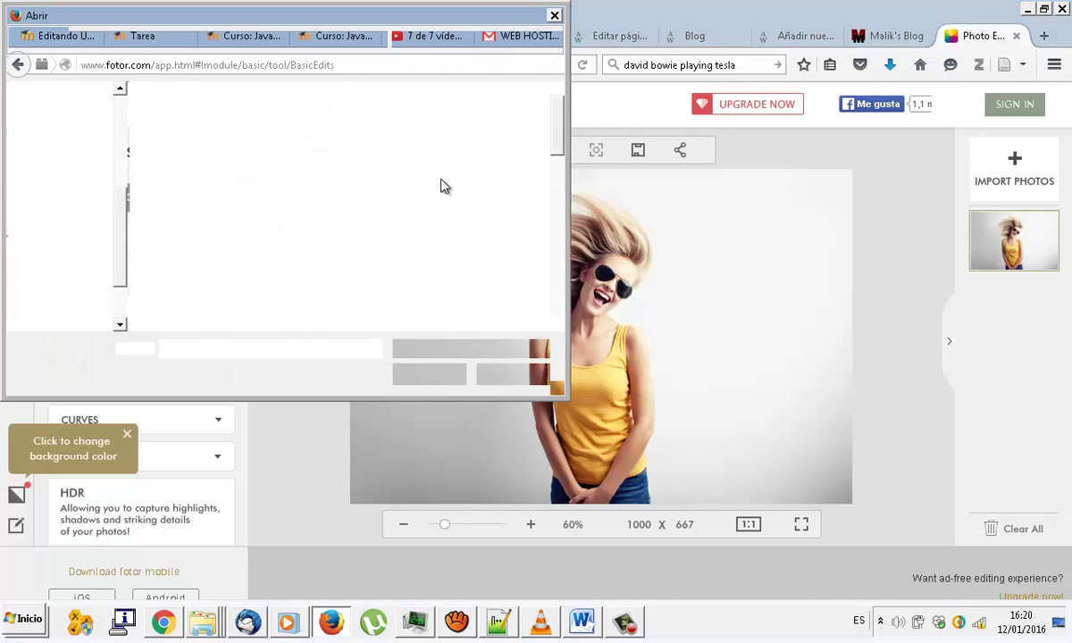
scroll(530, 152, down, 3)
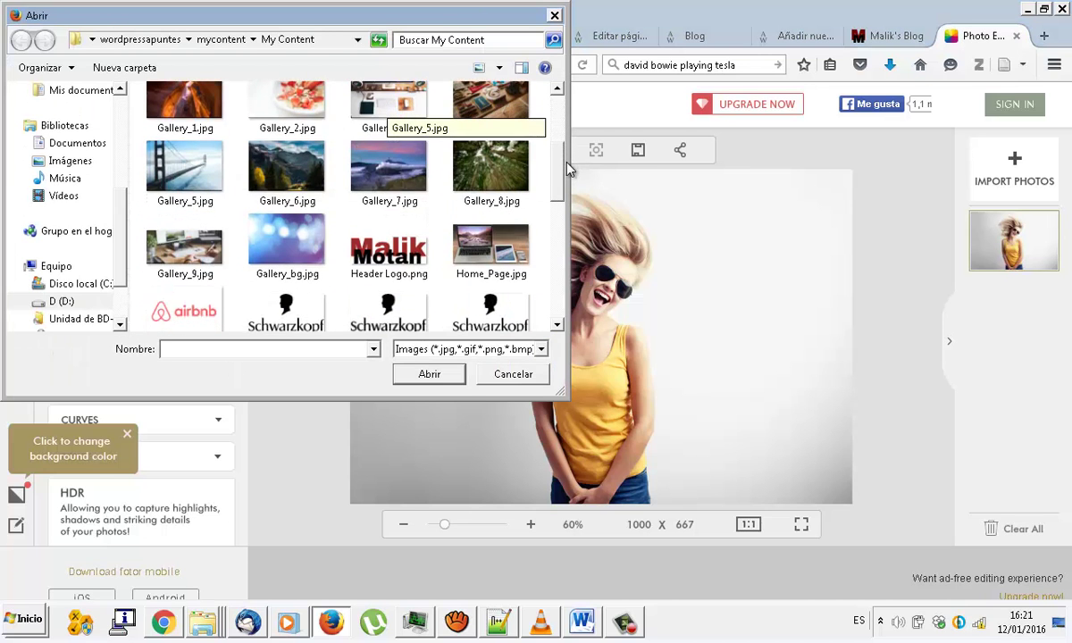
drag(566, 169, 515, 243)
click(157, 170)
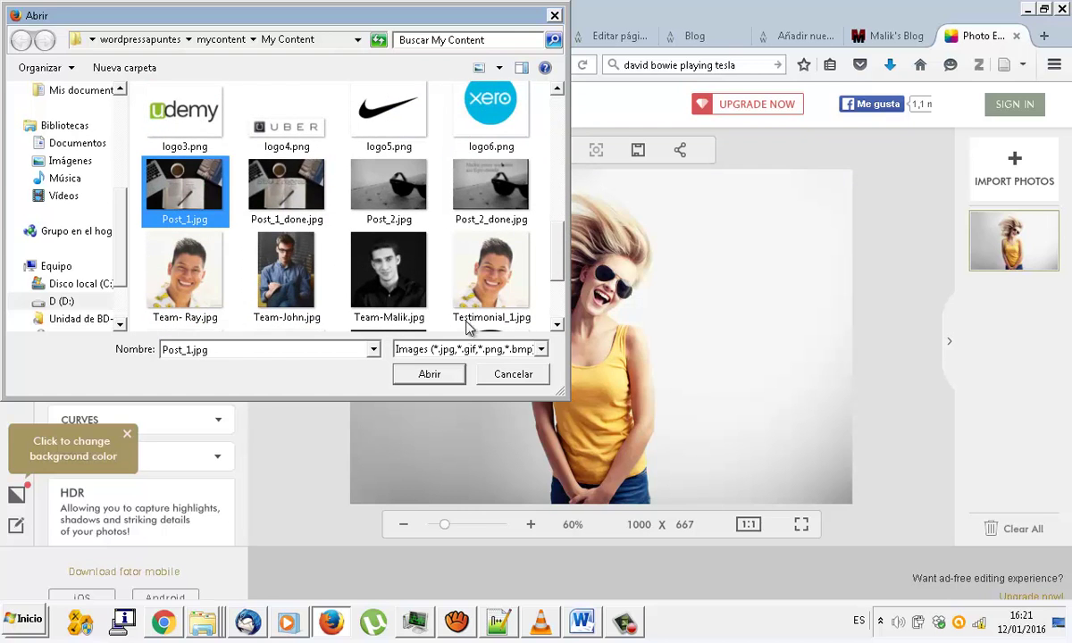
click(430, 374)
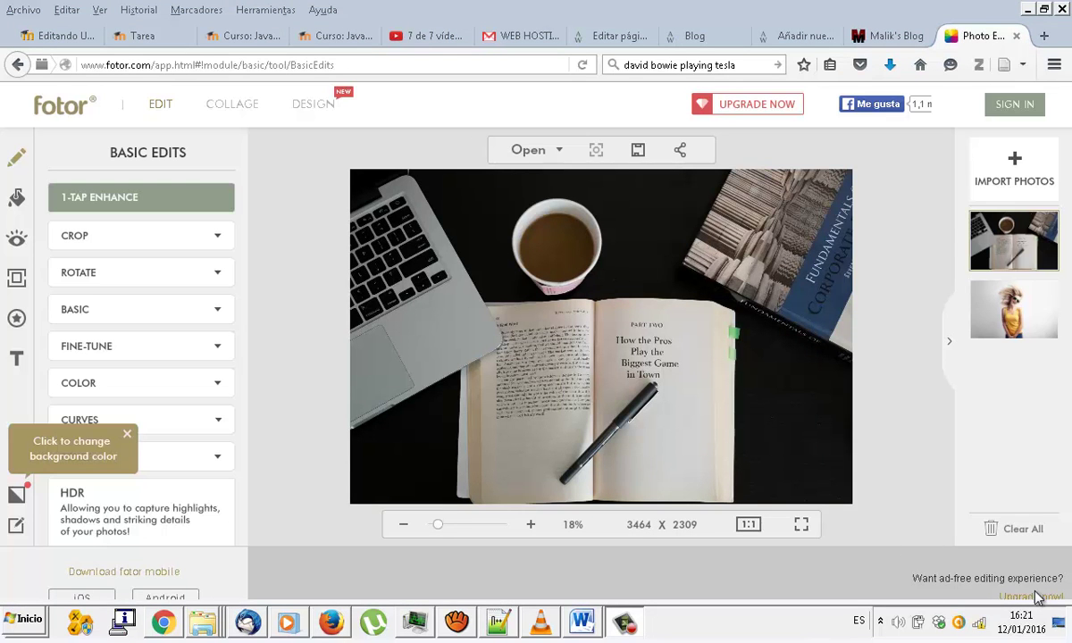
Dismiss the background color tip and resize the photo to 785 × 523 pixels
click(129, 436)
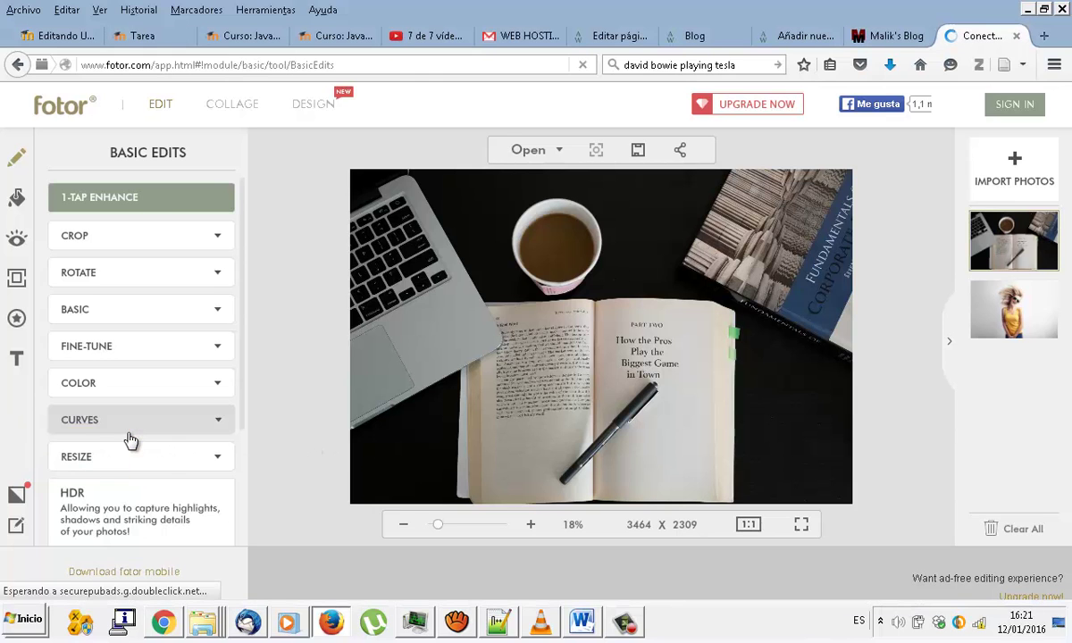
click(202, 458)
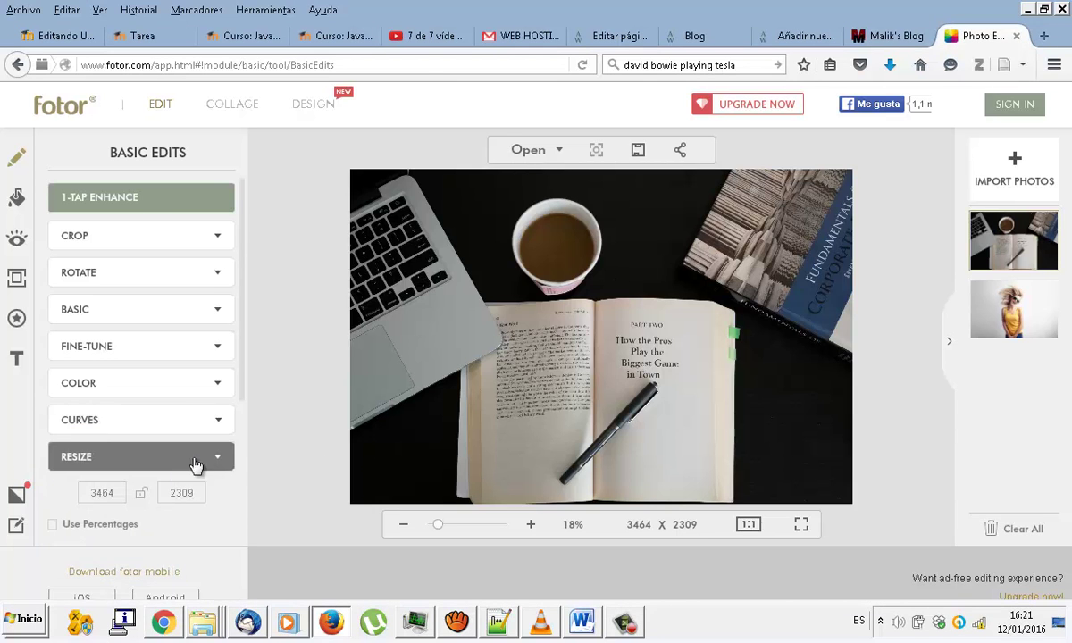
double_click(101, 492)
text(785)
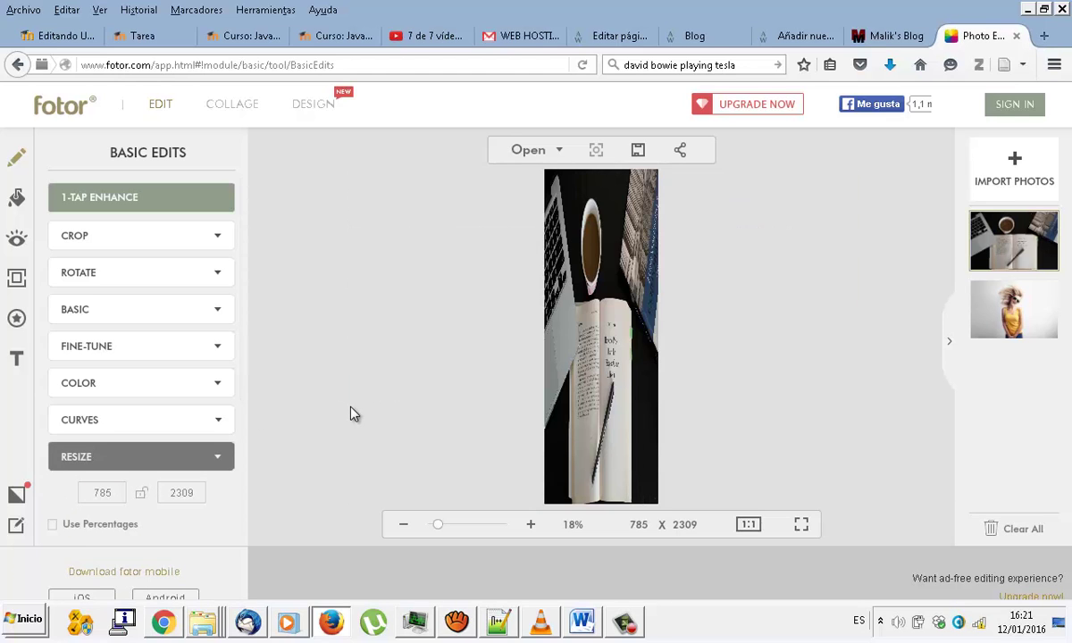
click(142, 494)
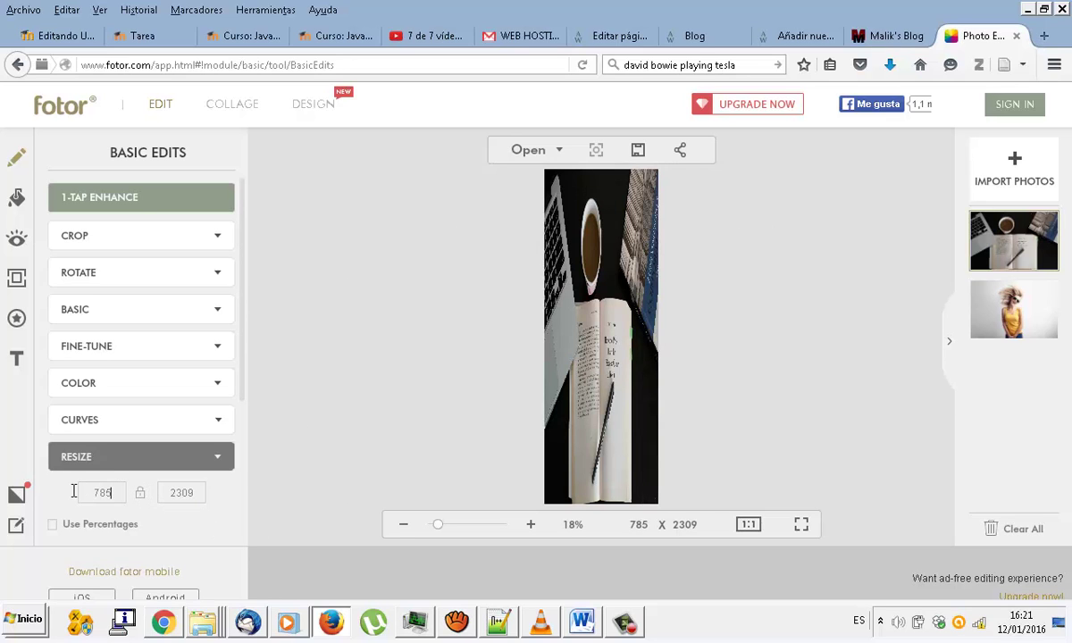
double_click(114, 492)
text(785)
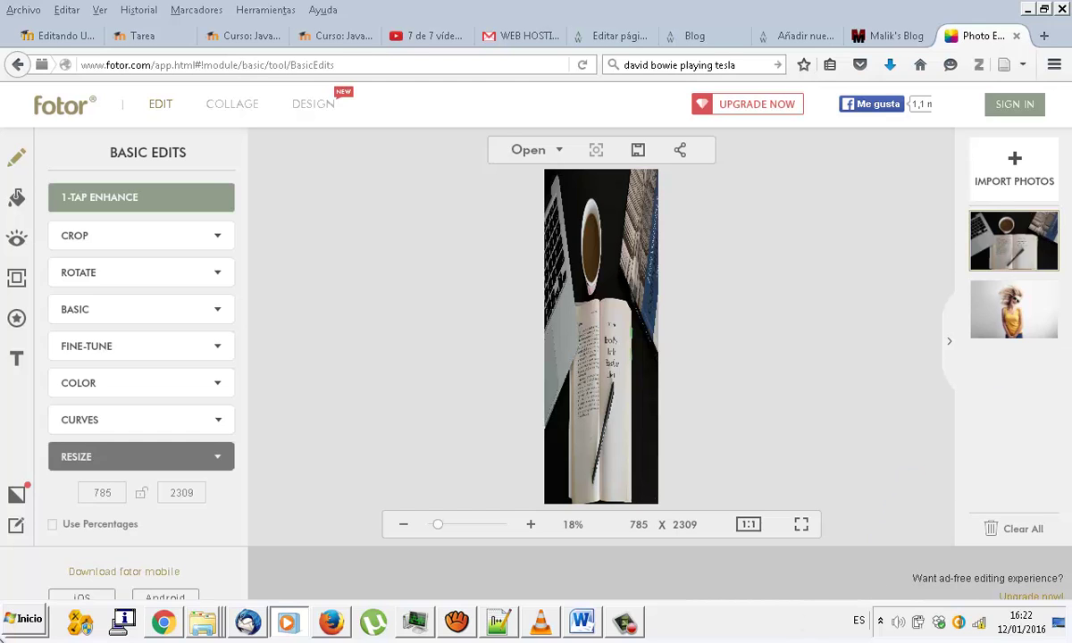
double_click(181, 492)
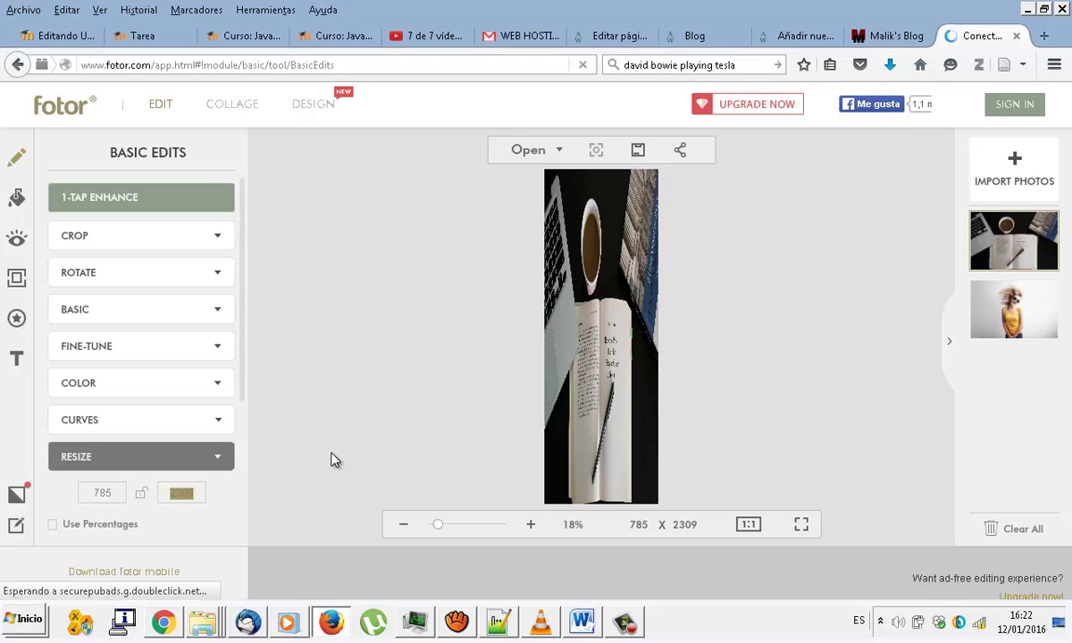
text(523)
key(Return)
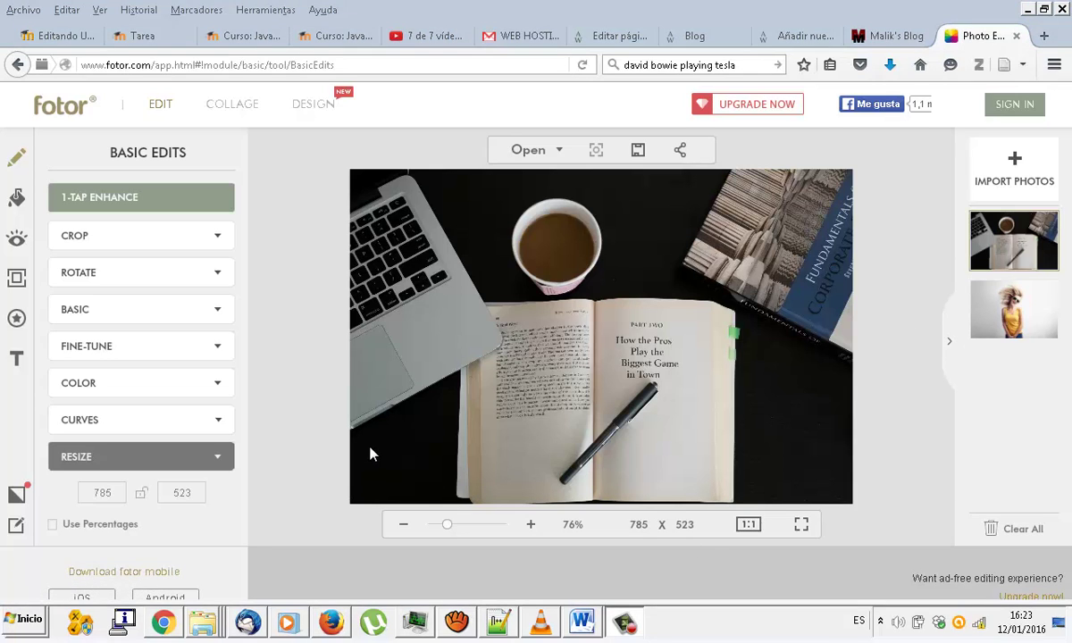
Add a text box reading "Proceso SEO" to the photo
click(17, 357)
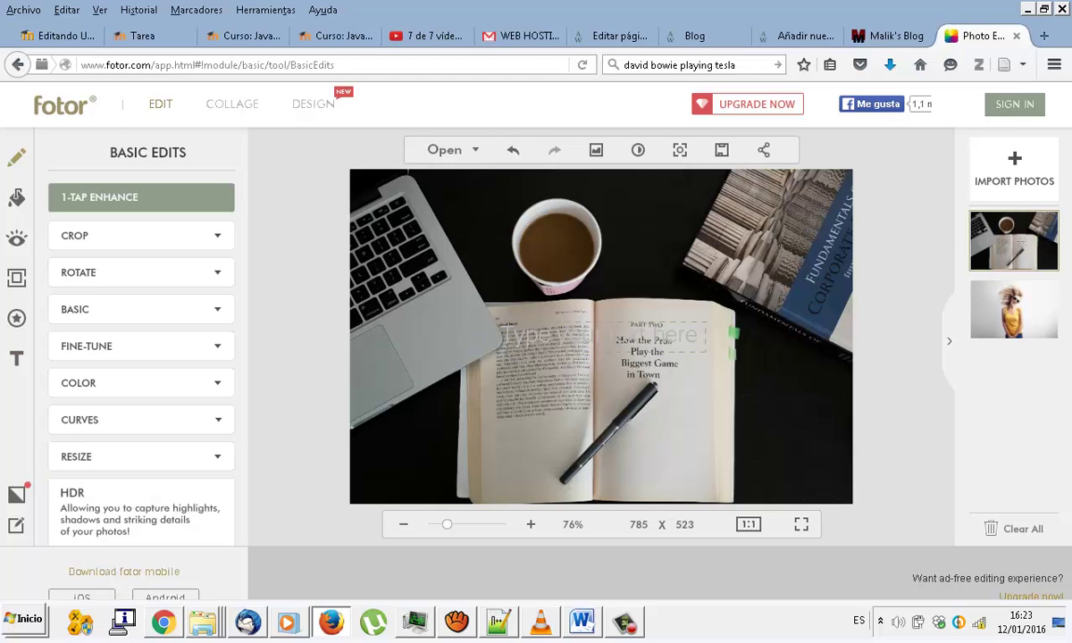
click(682, 336)
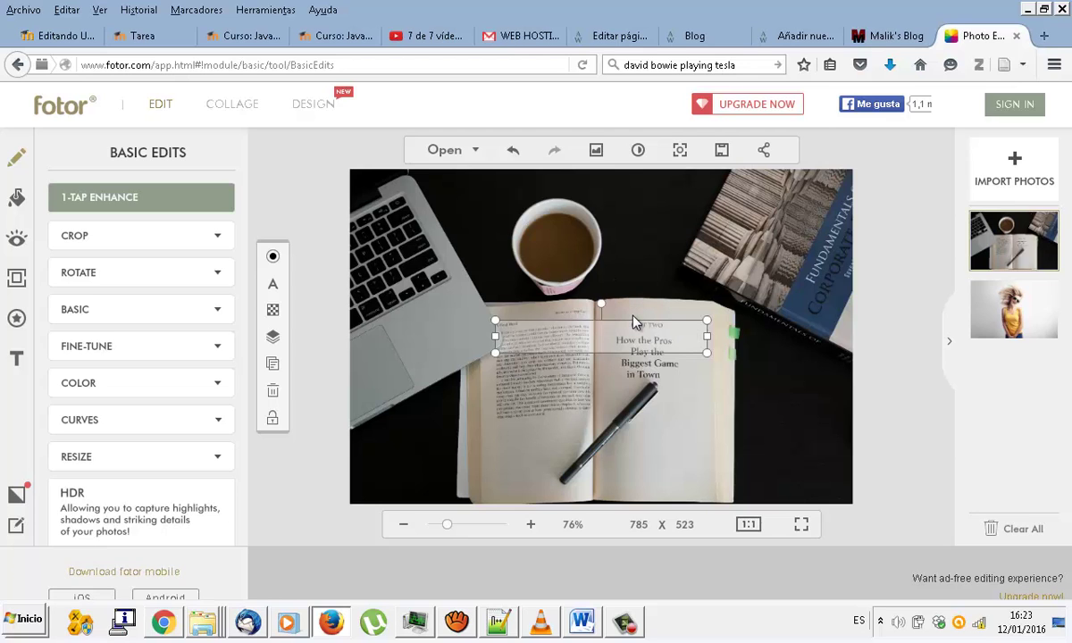
text(Proceso SEO)
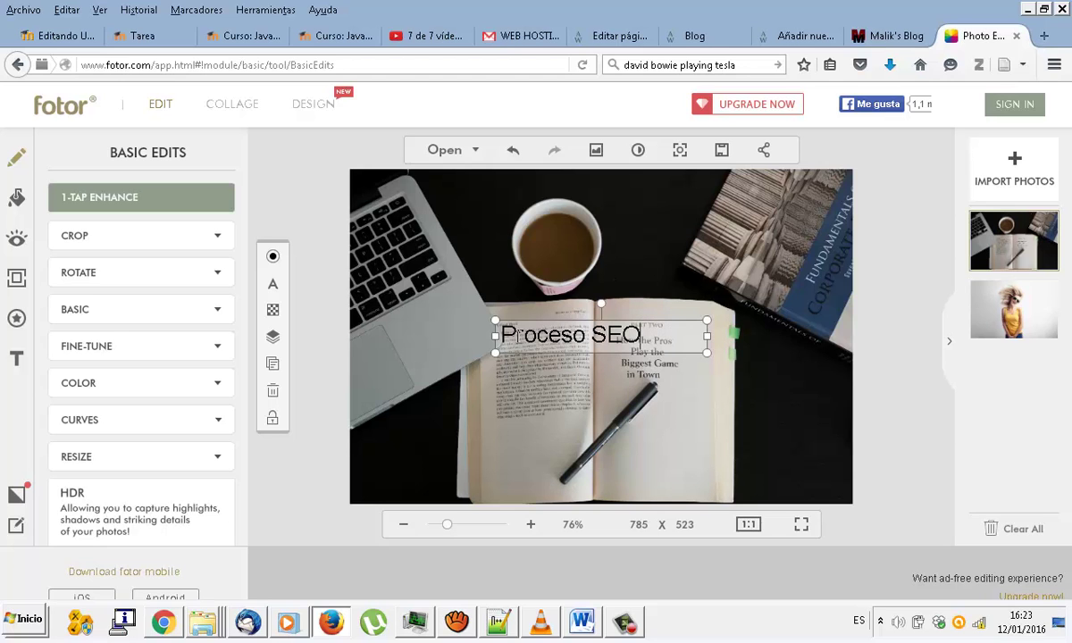
Set the font size of the "Proceso SEO" text to 96
triple_click(485, 340)
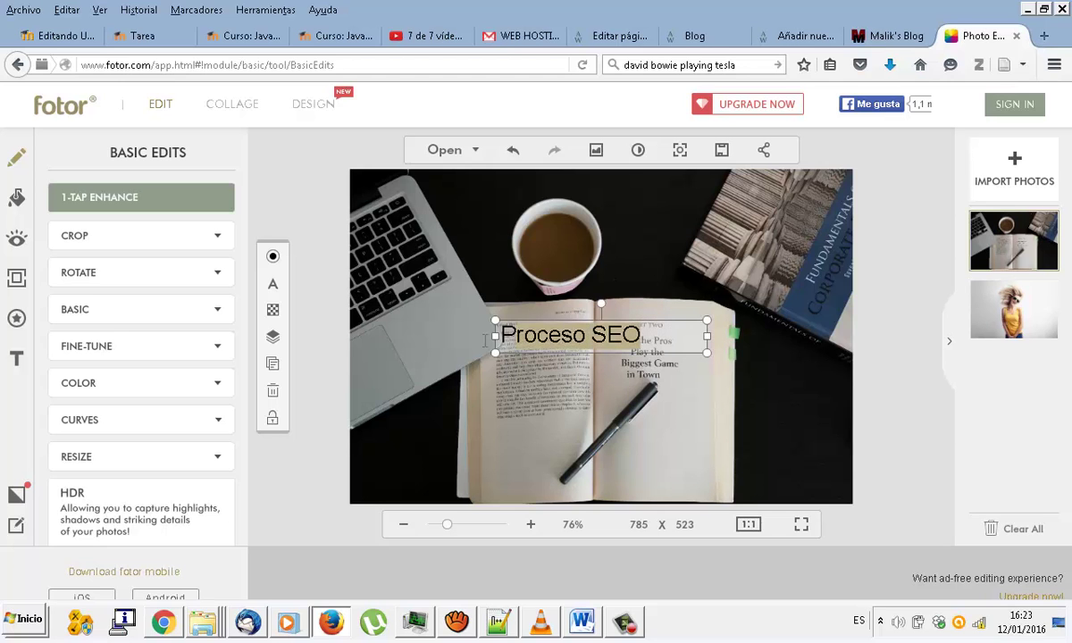
click(272, 286)
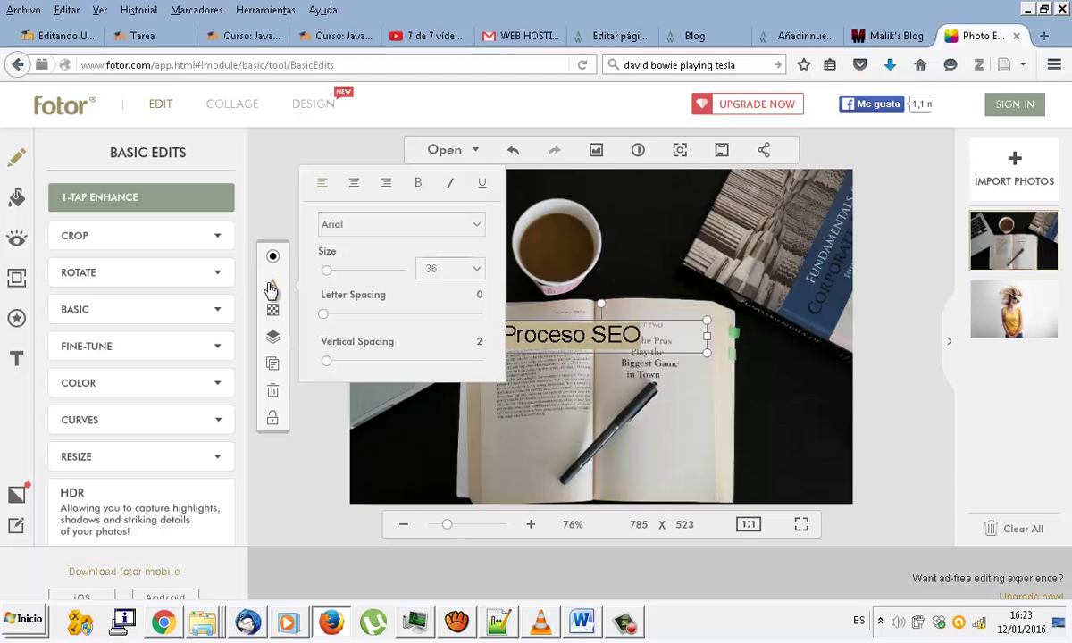
click(372, 271)
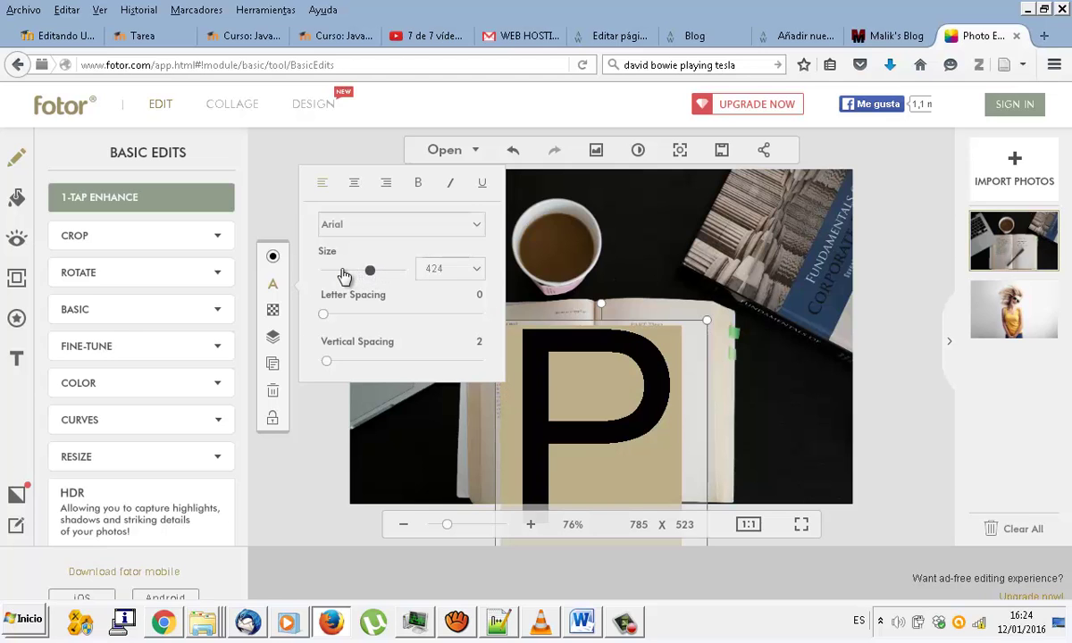
click(344, 272)
click(477, 272)
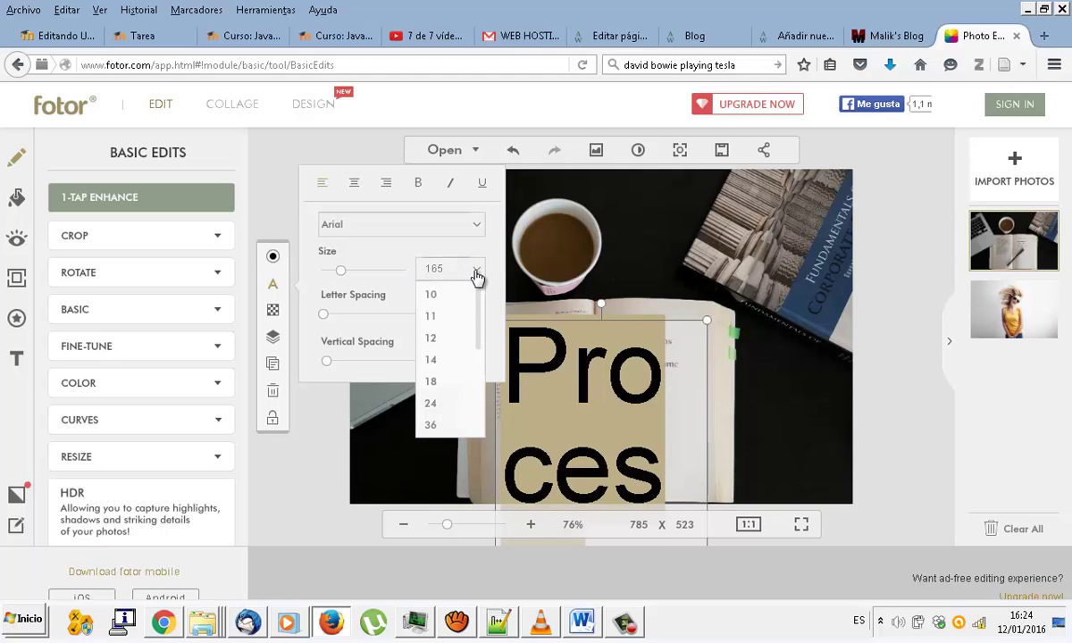
click(480, 364)
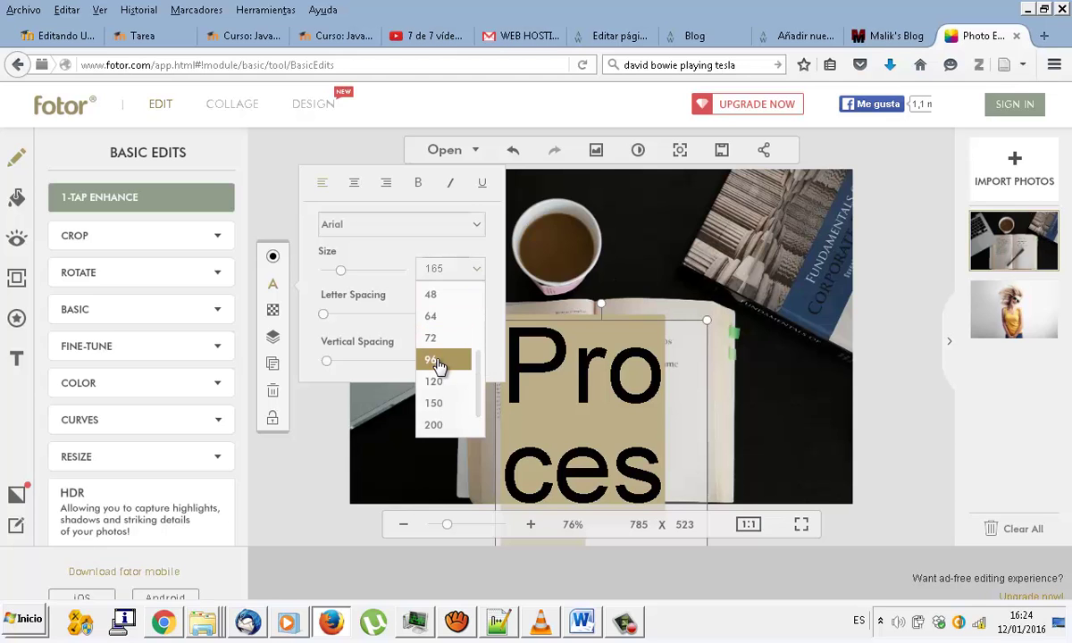
click(436, 361)
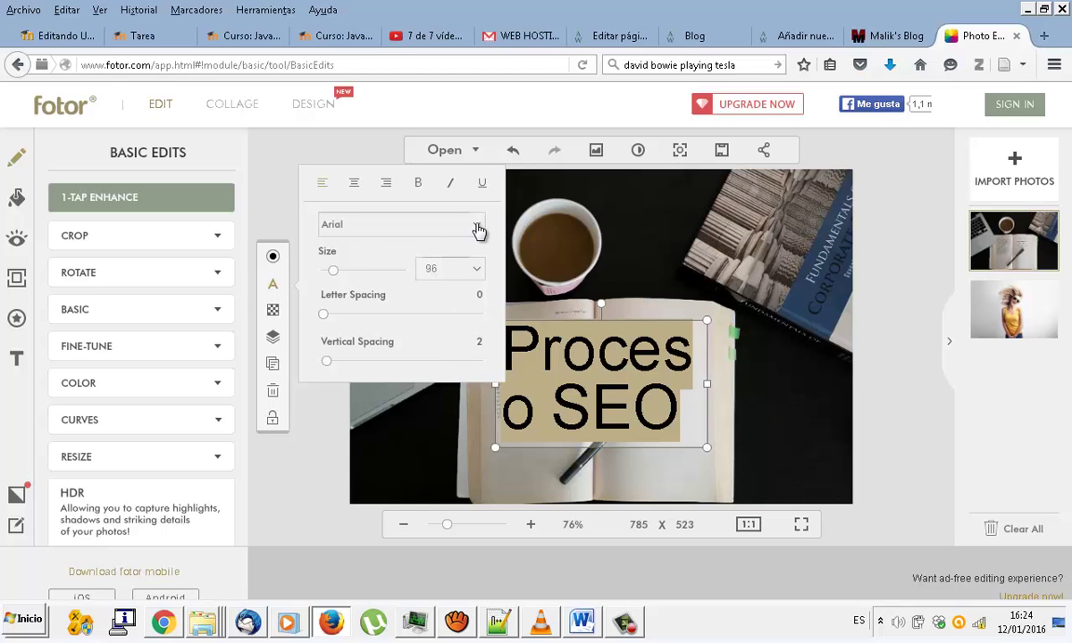
Change the font of the "Proceso SEO" text to Archistico from the online fonts
click(478, 230)
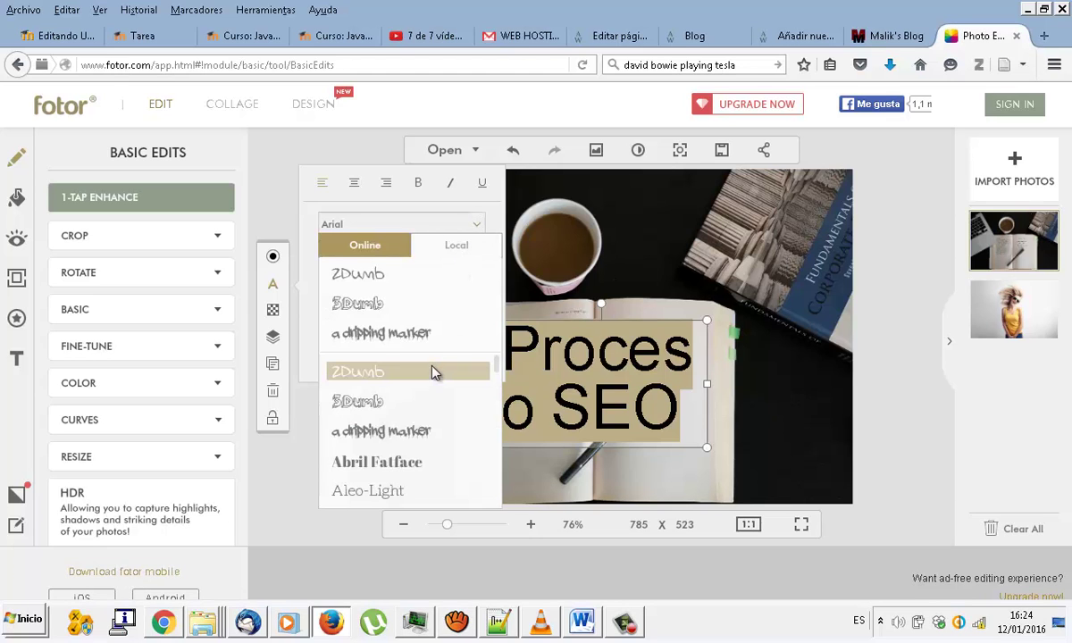
scroll(428, 372, down, 5)
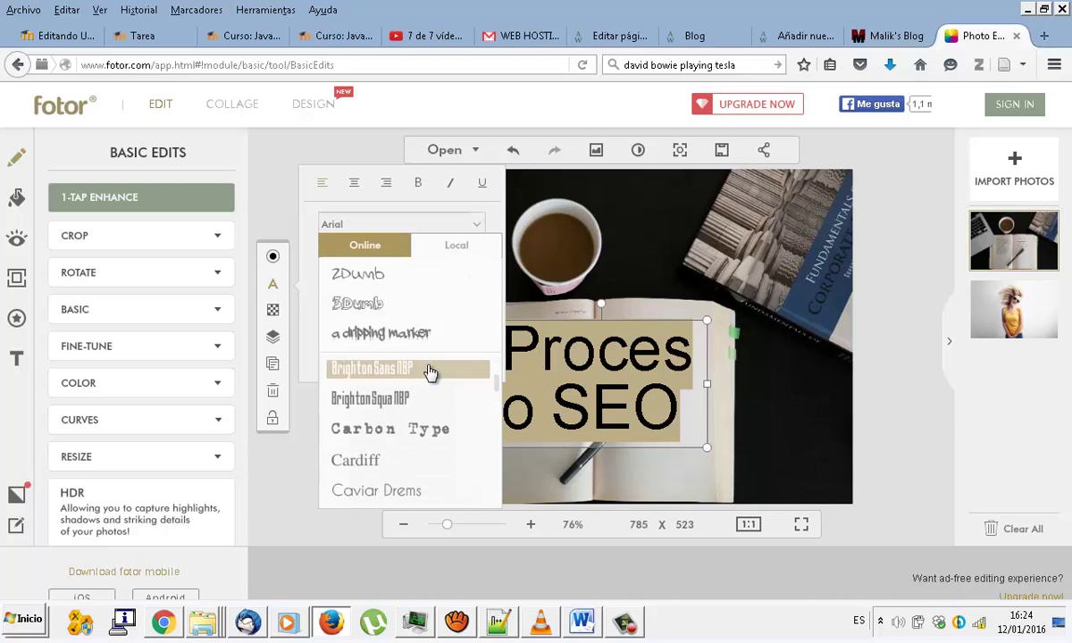
scroll(429, 371, up, 4)
scroll(429, 372, down, 3)
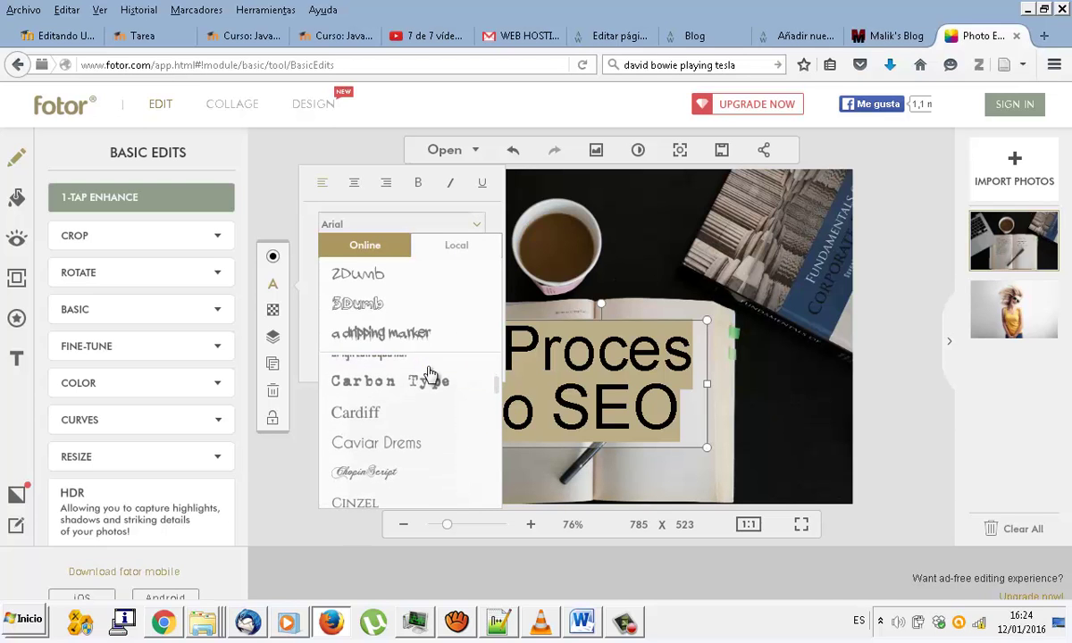
scroll(428, 373, up, 1)
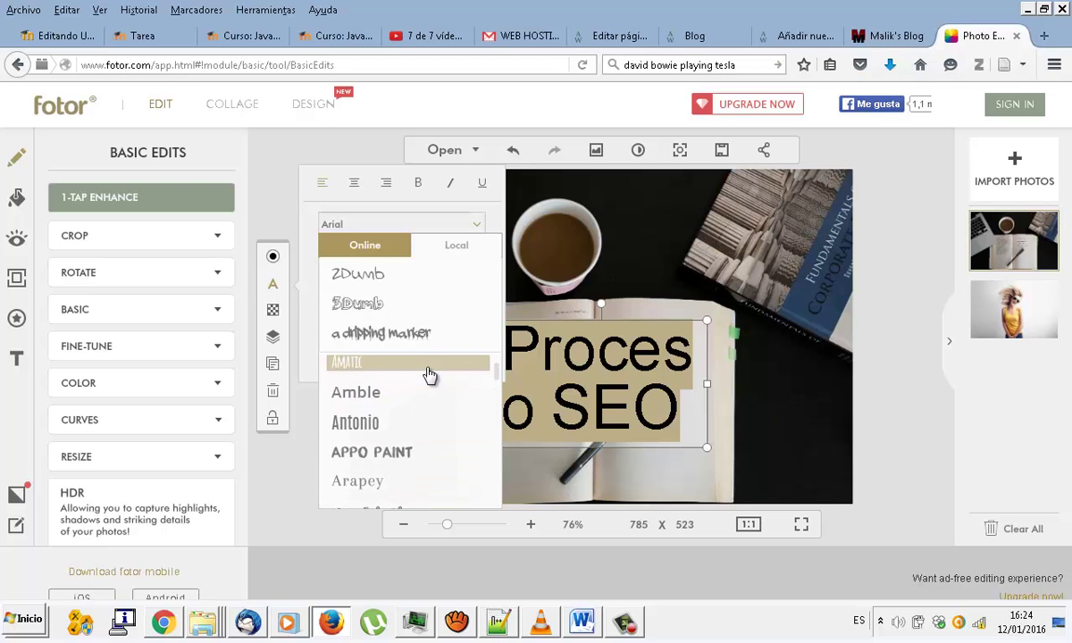
scroll(406, 404, down, 2)
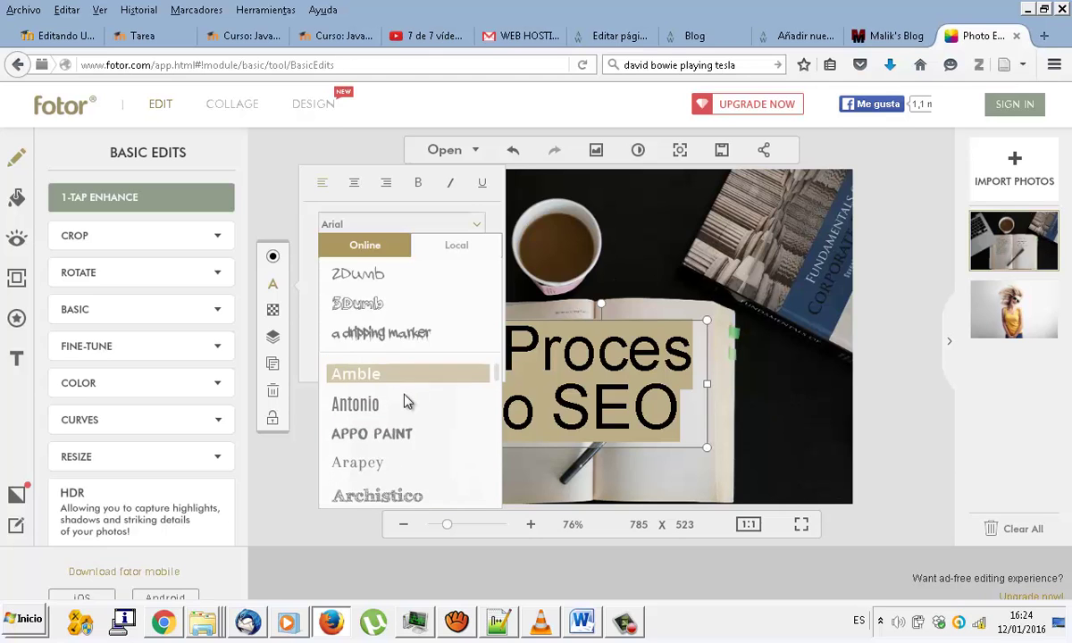
click(398, 481)
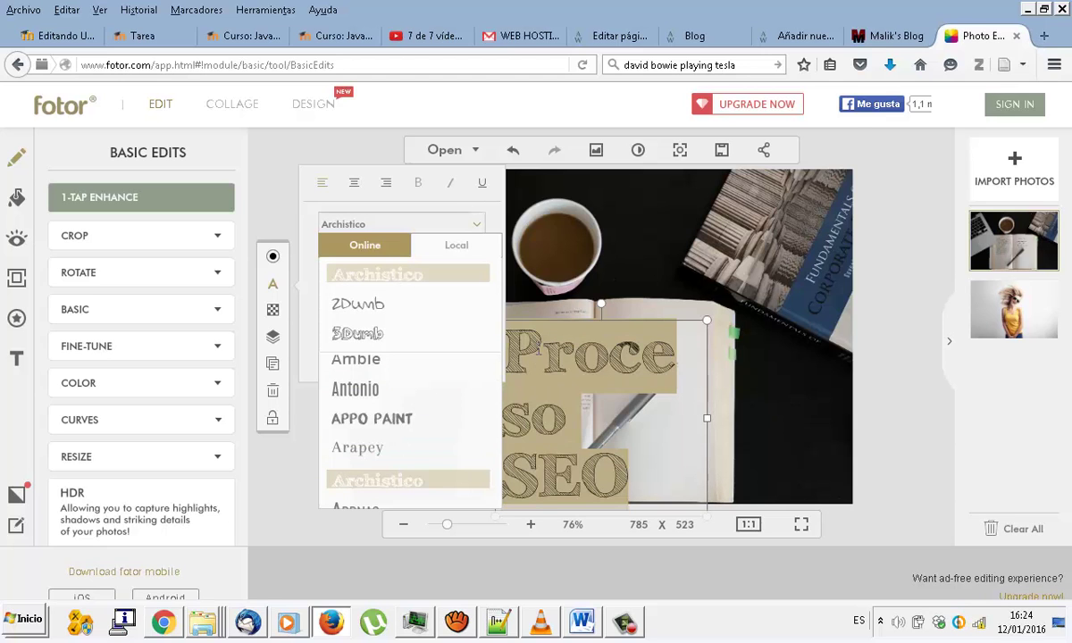
Widen the "Proceso SEO" text box on both sides to fit one line, and move it slightly up and left over the book
drag(708, 421, 809, 417)
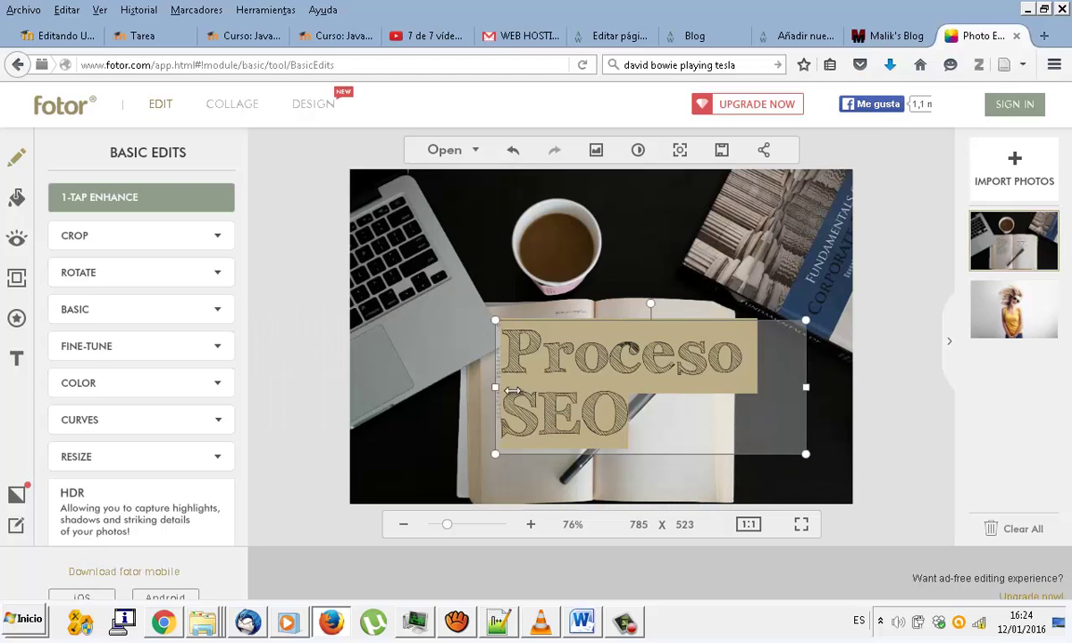
click(497, 388)
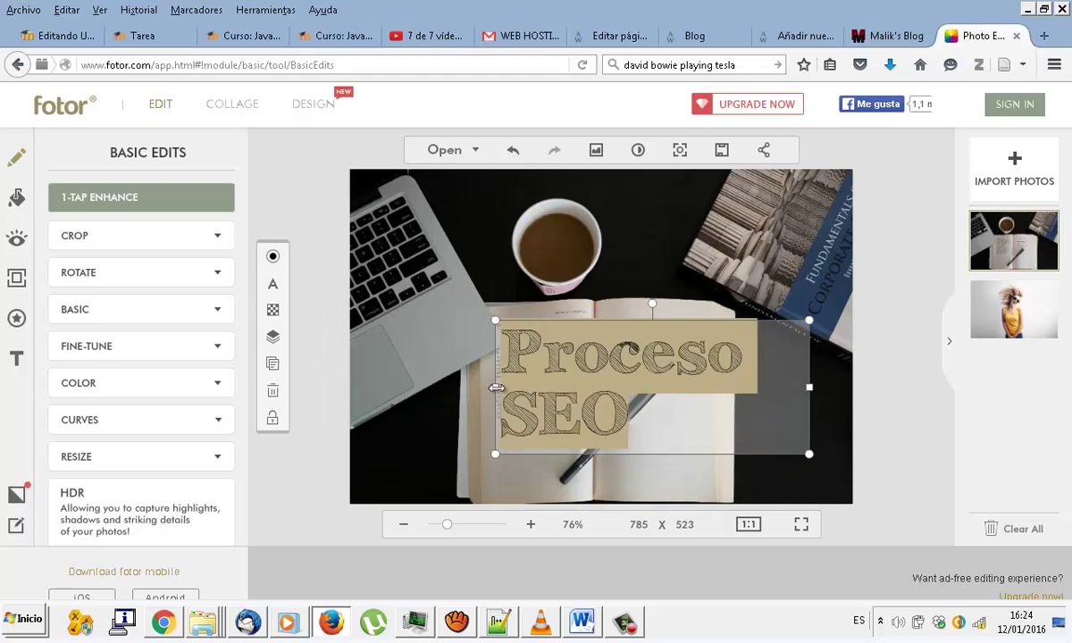
drag(497, 387, 394, 389)
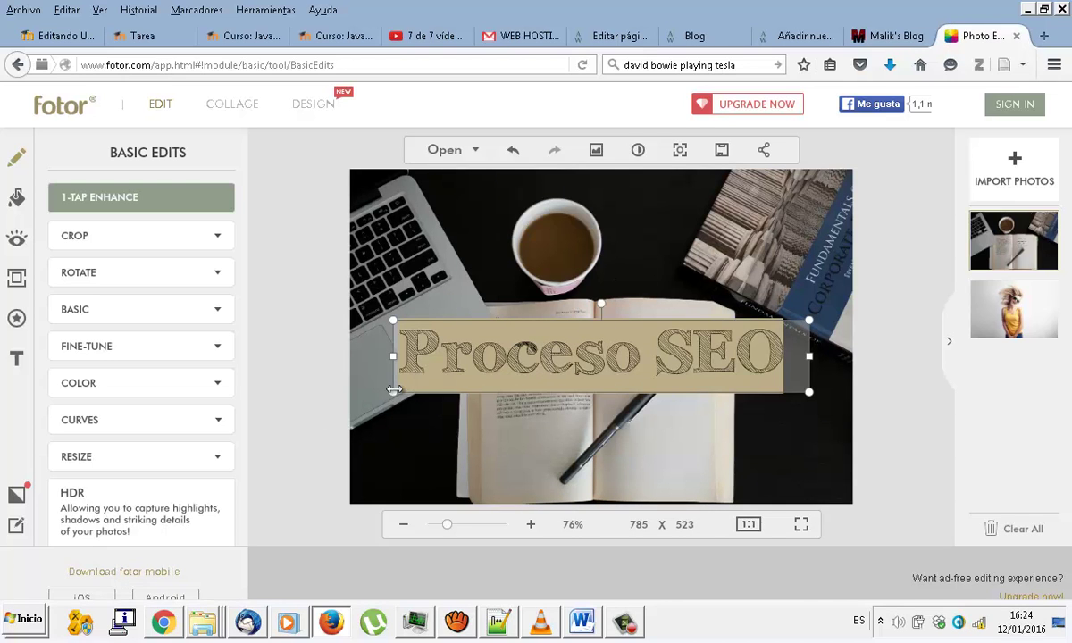
click(508, 389)
drag(508, 389, 475, 378)
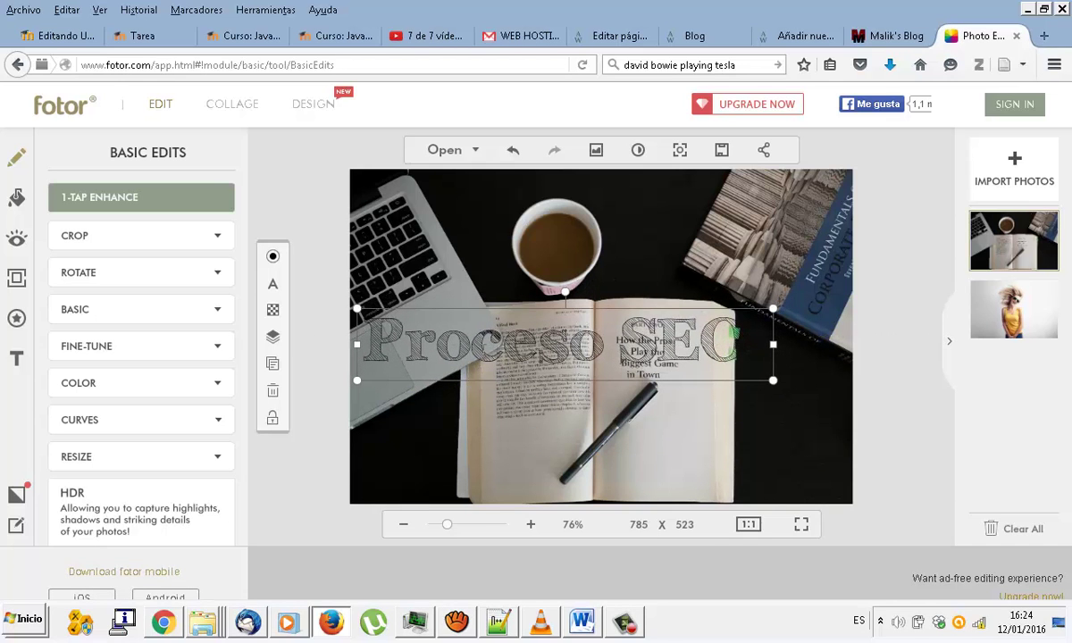
Save the edited photo to the computer as Post_1_HECHO.jpg in Normal quality, in the My Content folder
click(721, 152)
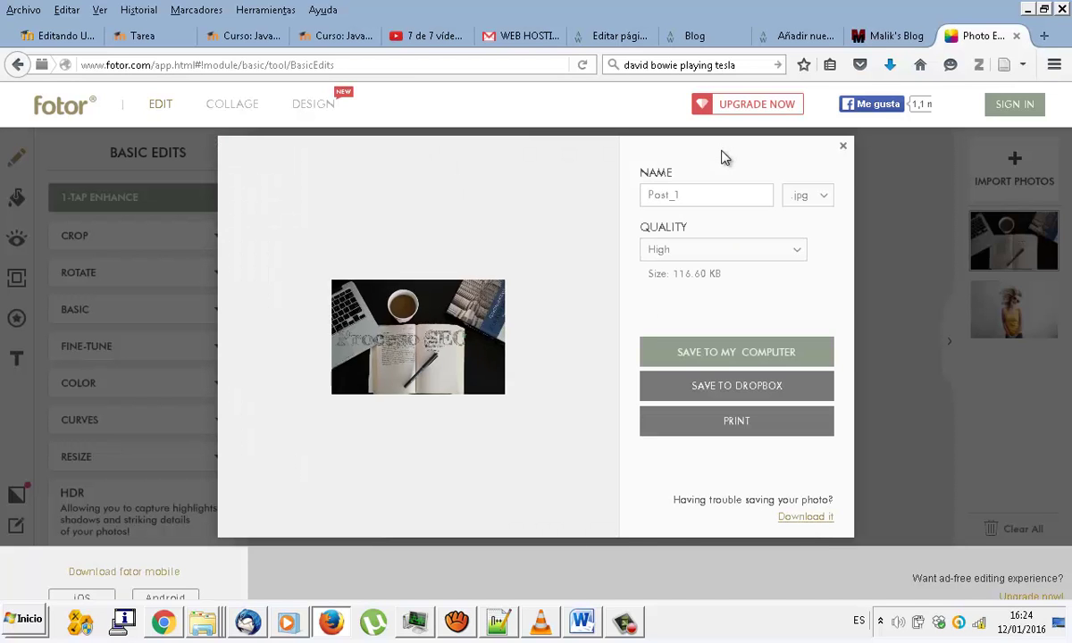
click(739, 199)
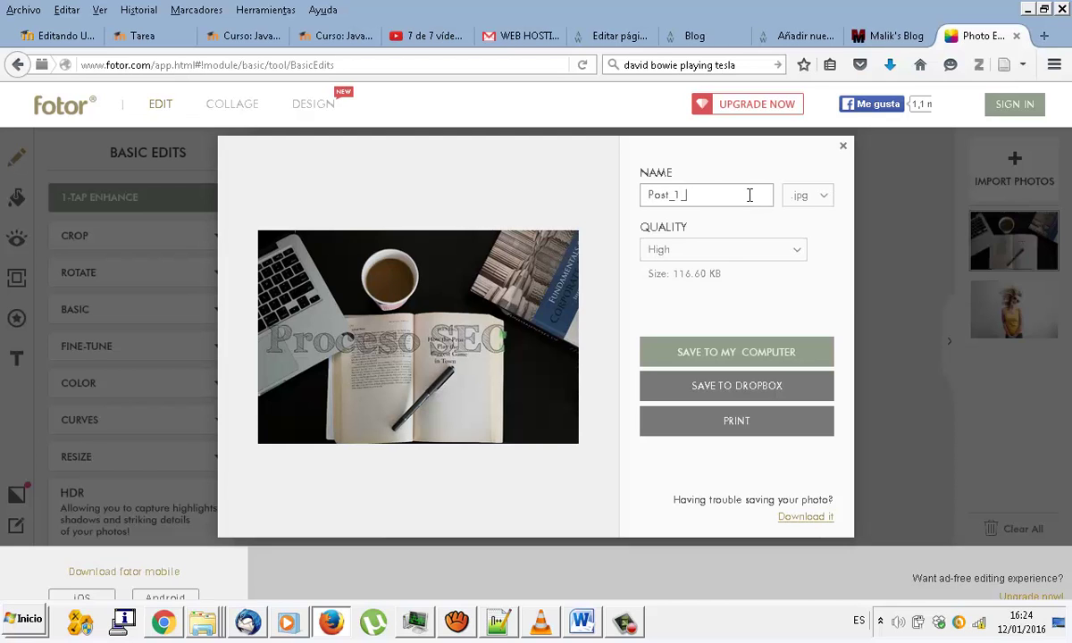
click(759, 250)
click(721, 272)
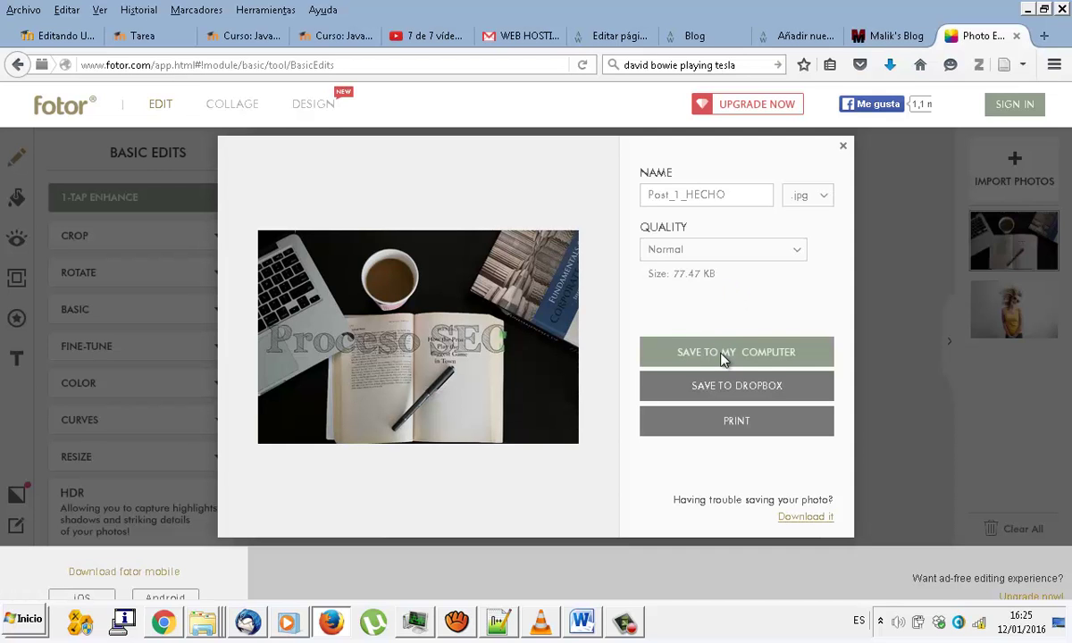
click(721, 354)
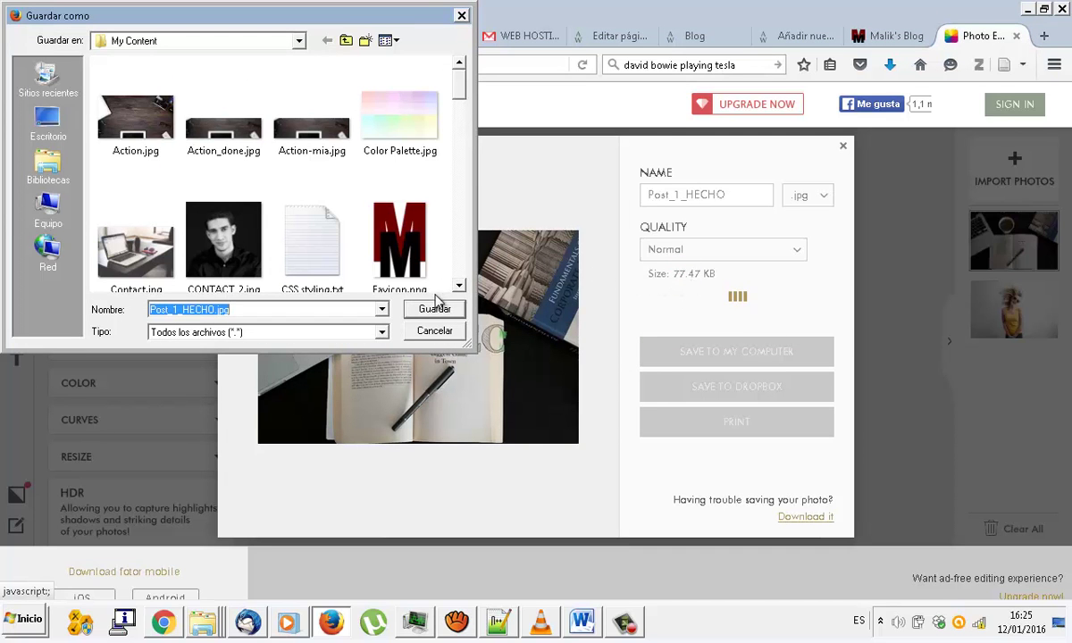
click(438, 309)
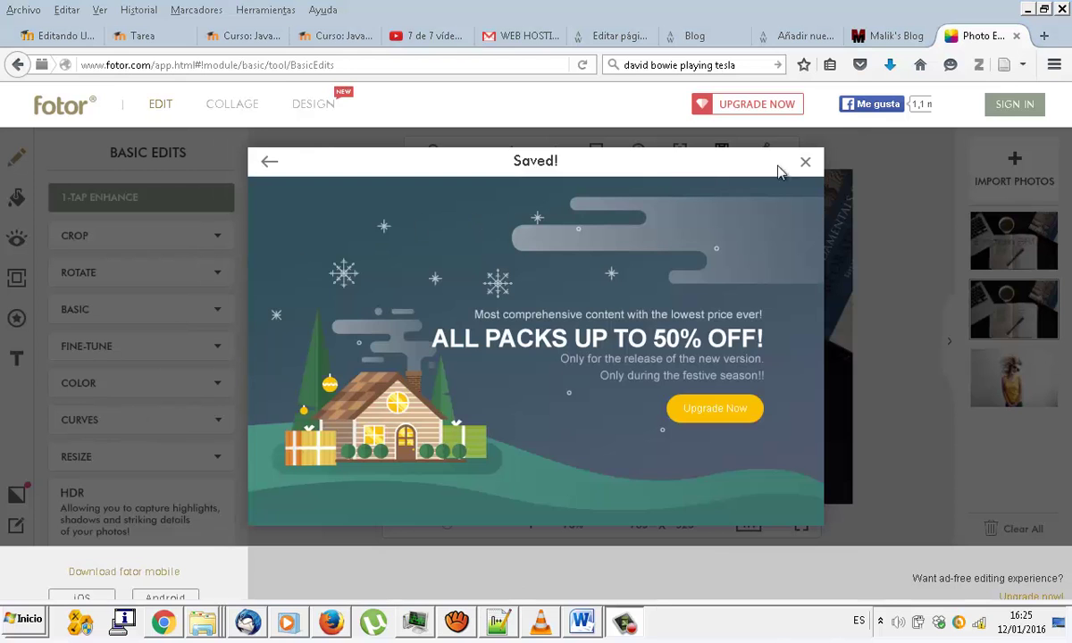
click(804, 162)
Back in the WordPress post editor, upload Post_1_HECHO.jpg and insert it as the post's featured image in the Themify Custom Panel
click(802, 36)
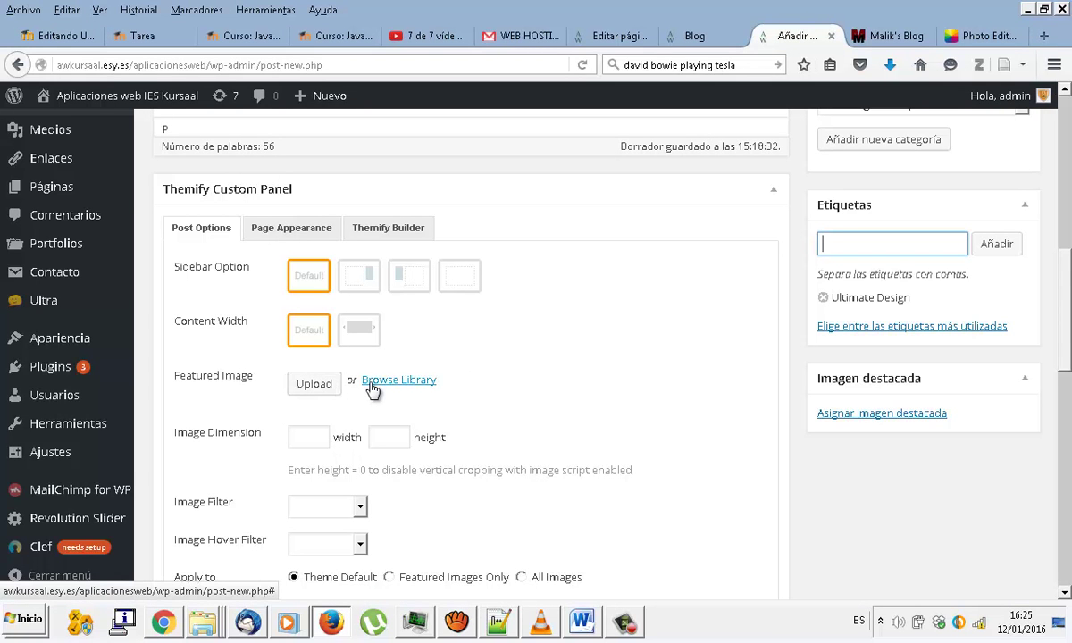
click(373, 384)
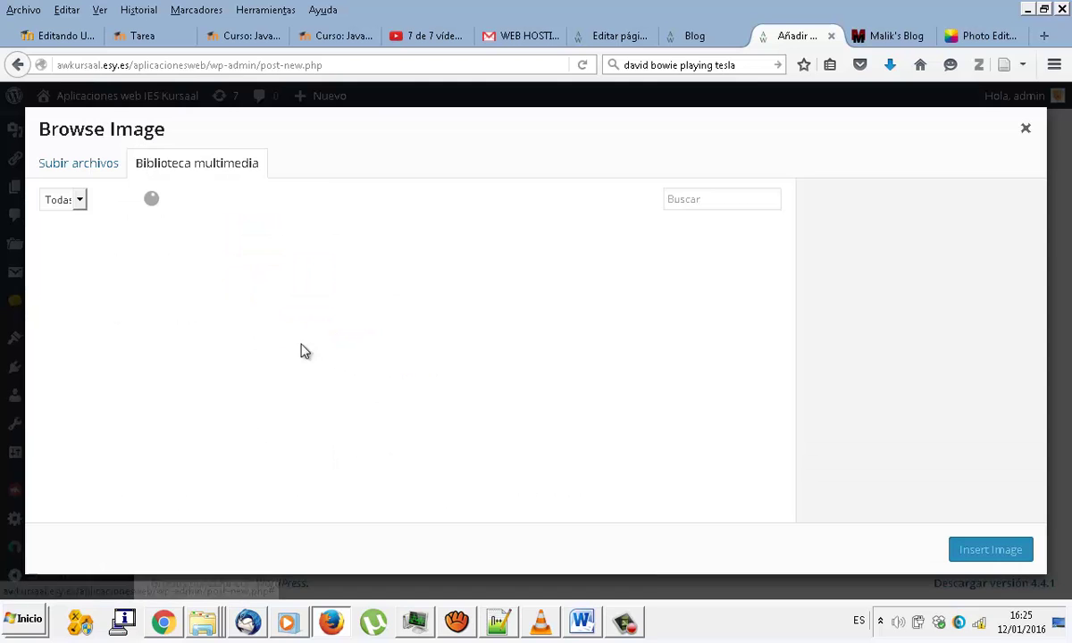
click(82, 166)
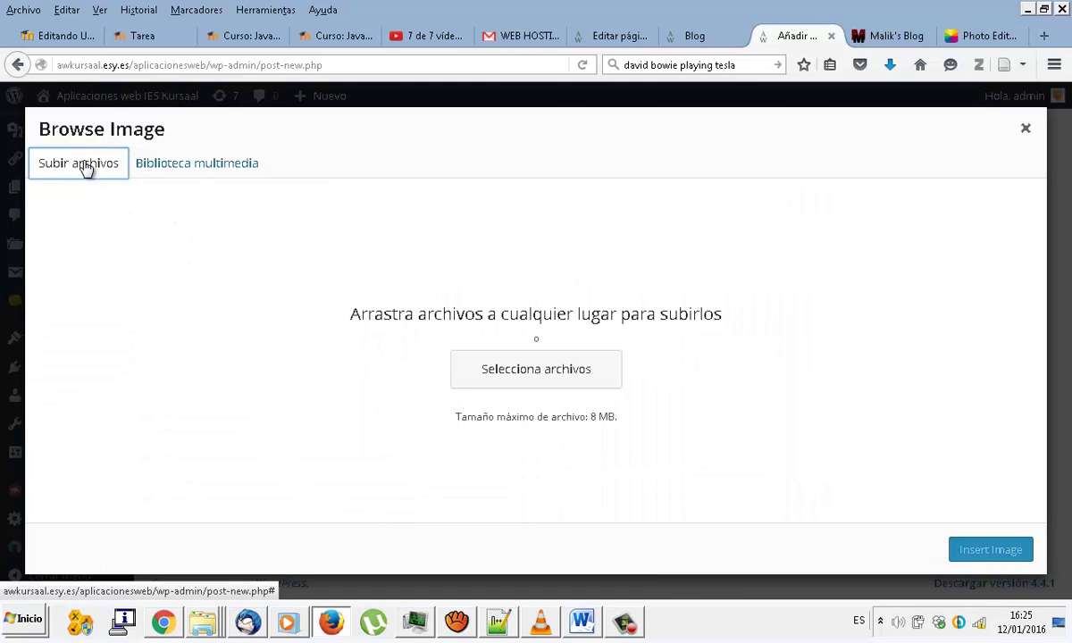
click(509, 364)
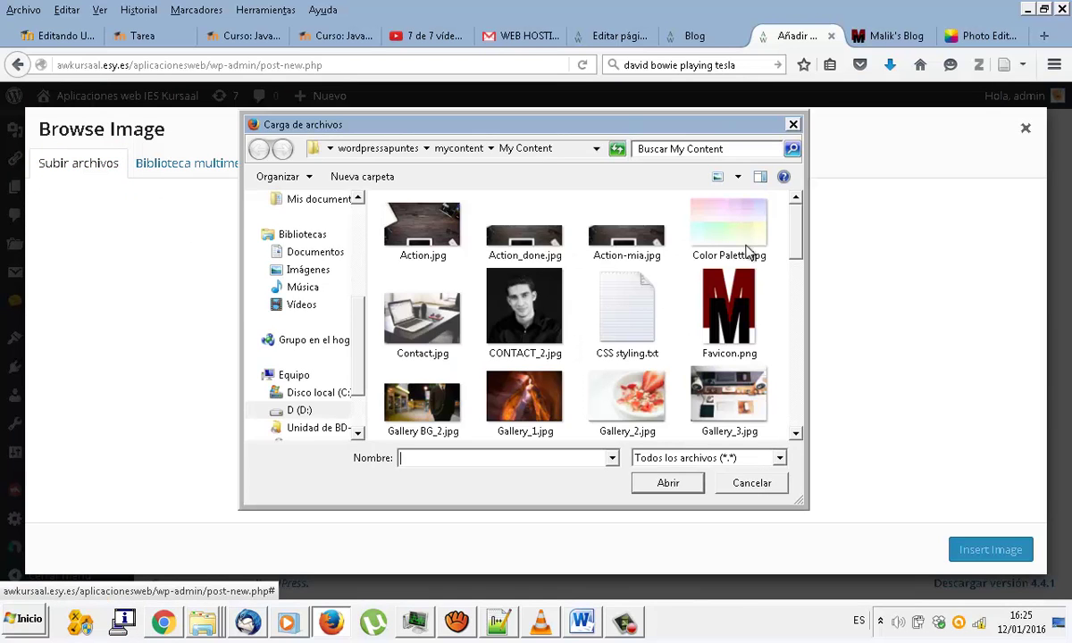
drag(794, 237, 800, 361)
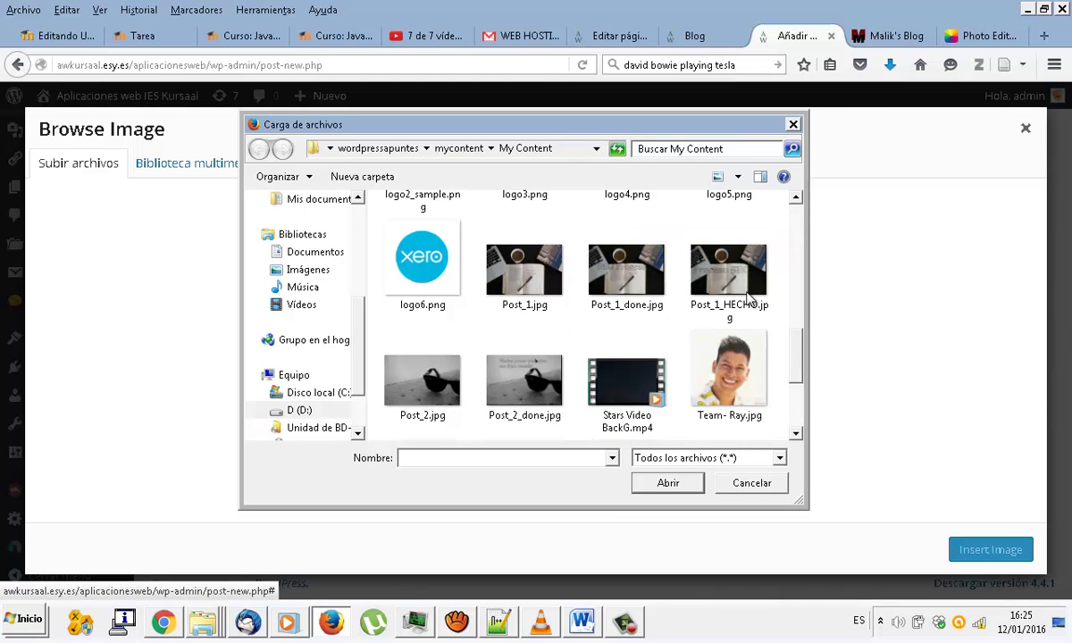
double_click(700, 272)
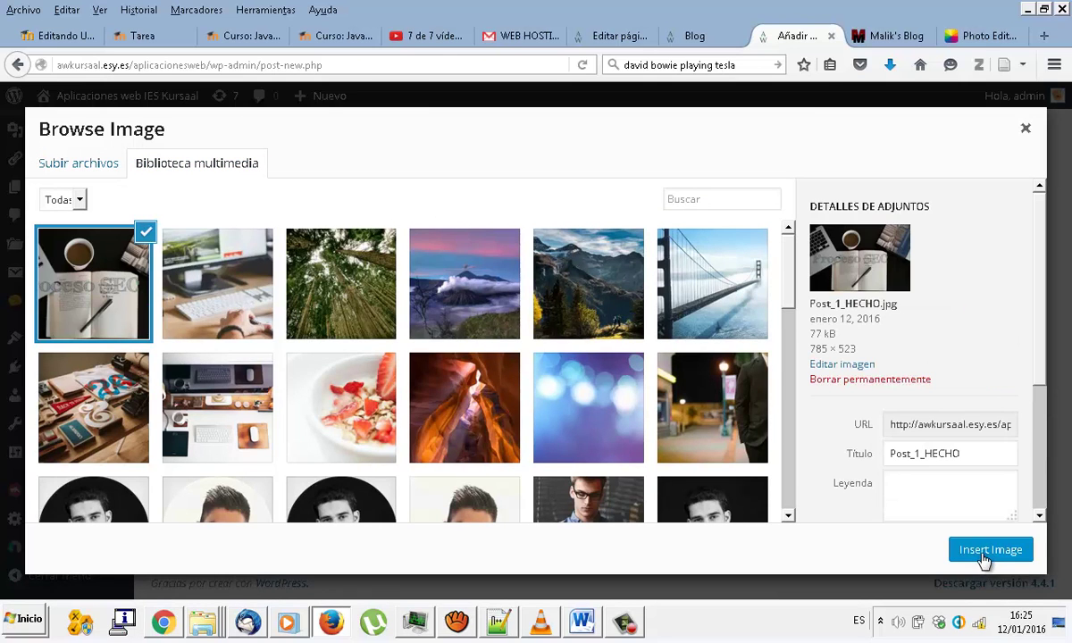
click(986, 552)
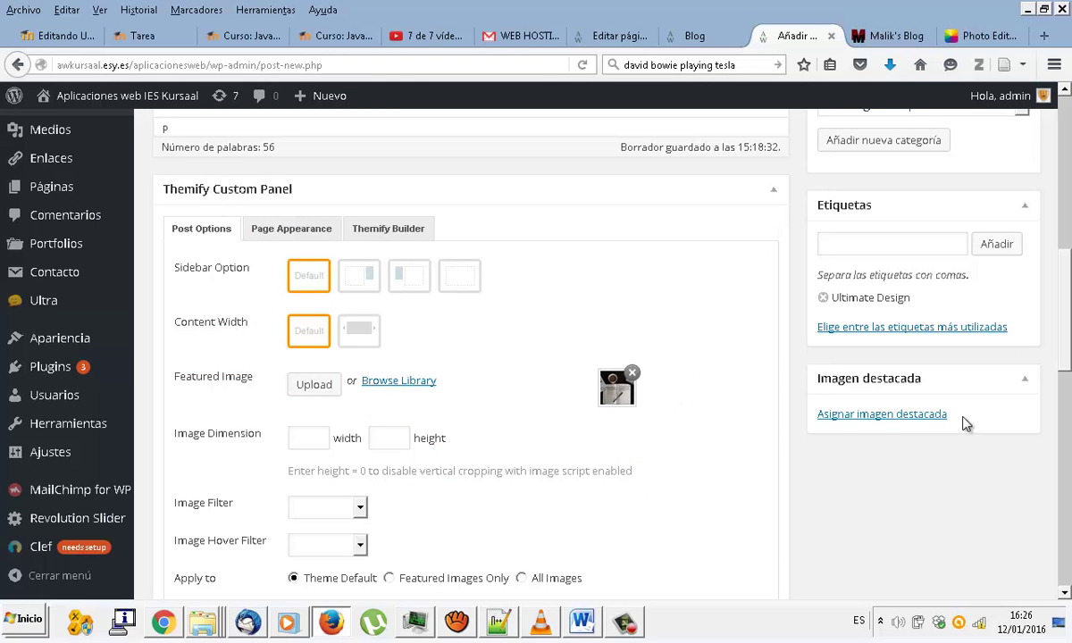
Publish the new blog post
scroll(983, 402, up, 3)
scroll(1001, 322, up, 2)
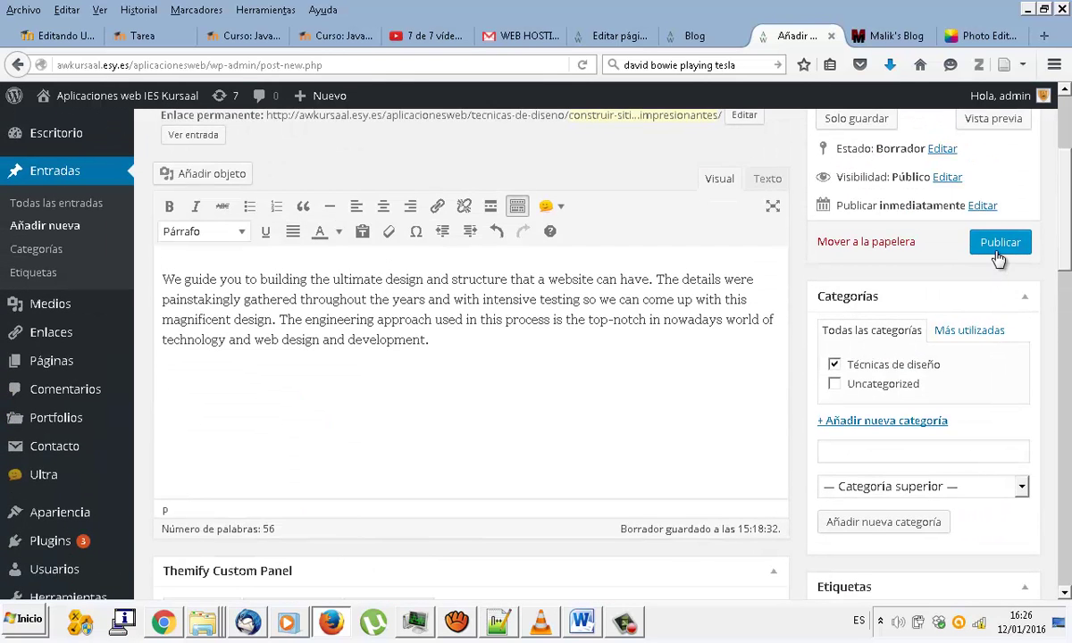
click(997, 254)
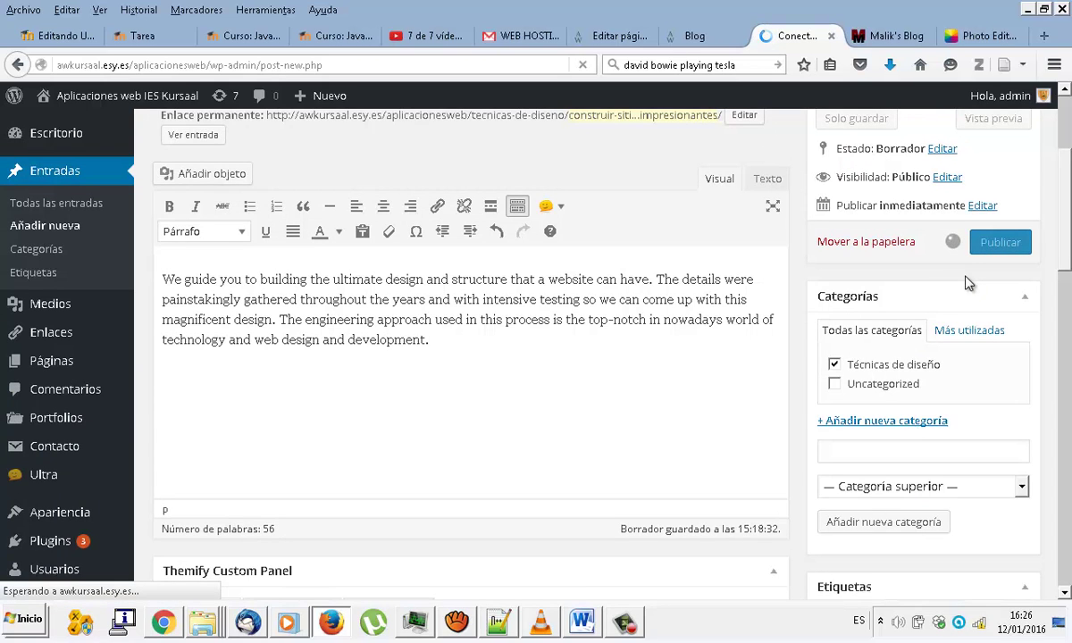
Reload the site's Blog page and check it for the published post
click(696, 35)
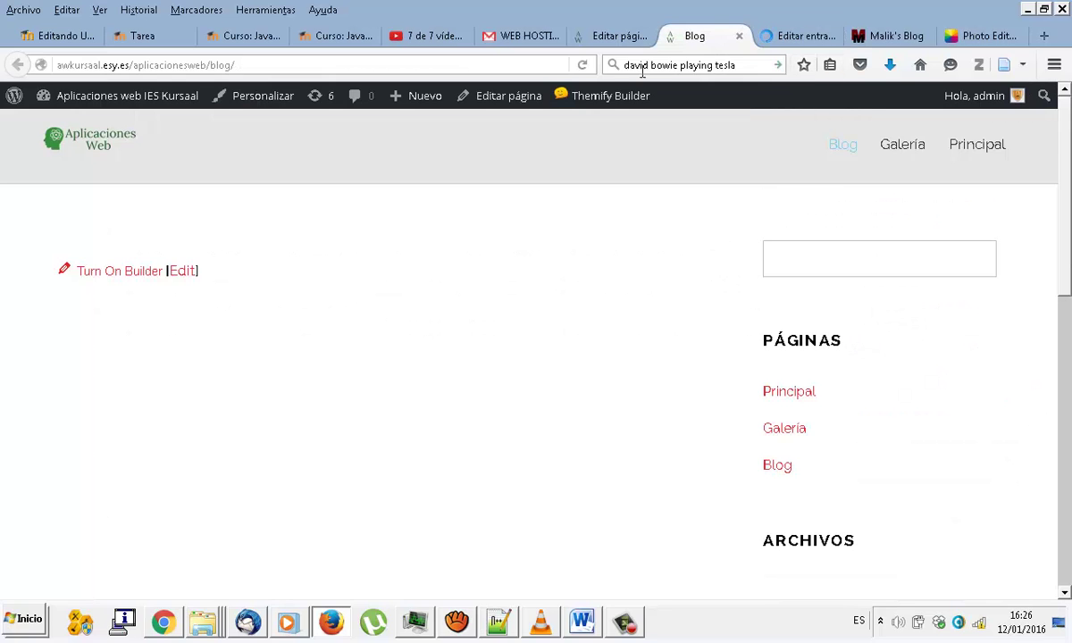
click(581, 64)
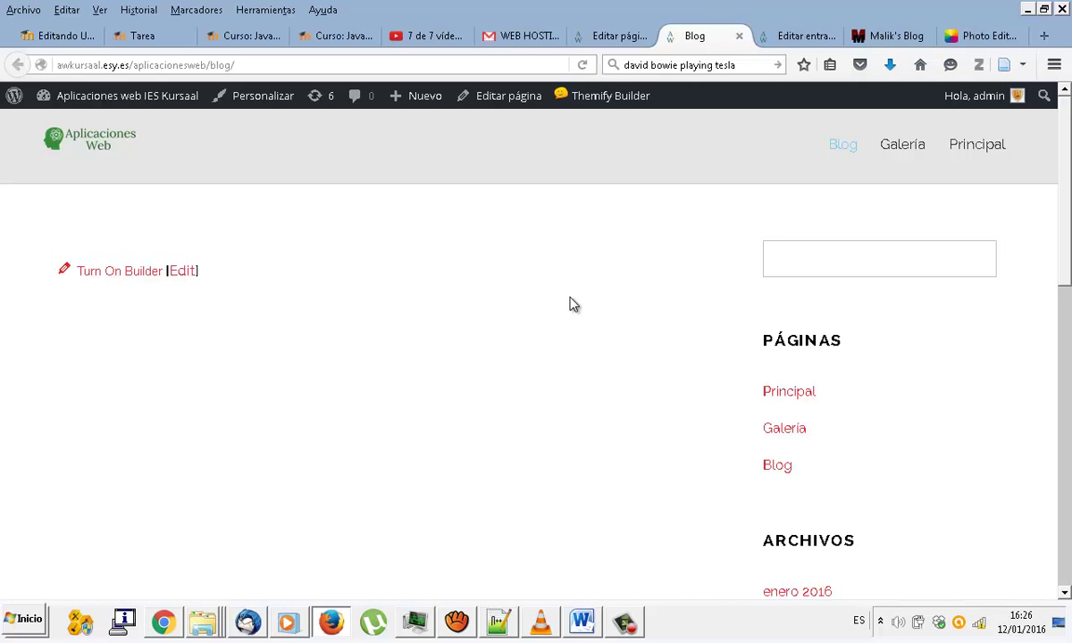
scroll(569, 304, down, 7)
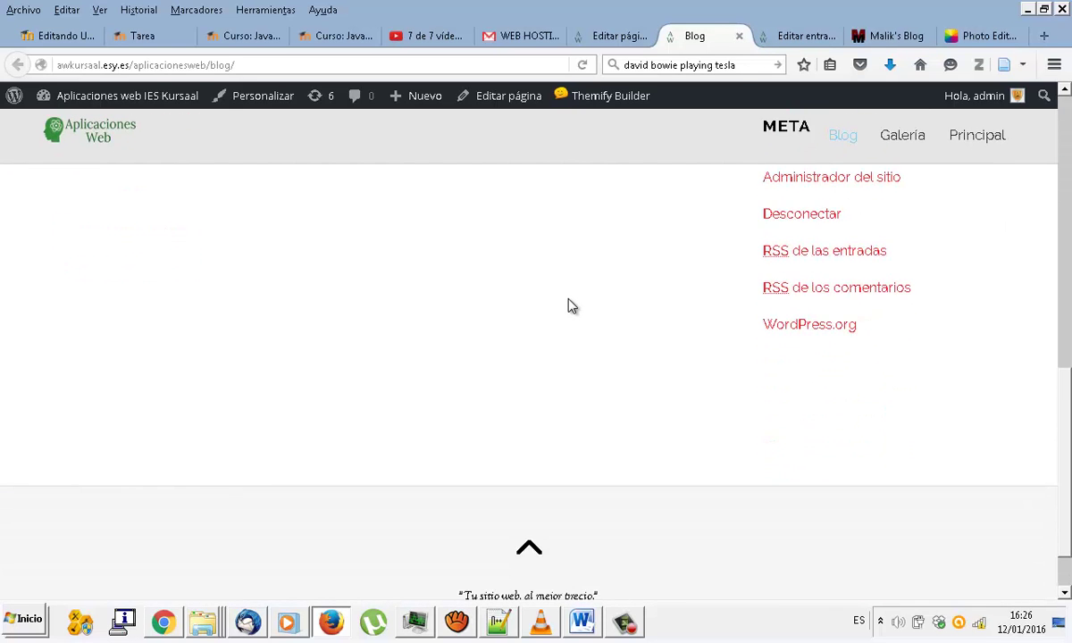
scroll(570, 303, up, 4)
scroll(570, 306, up, 3)
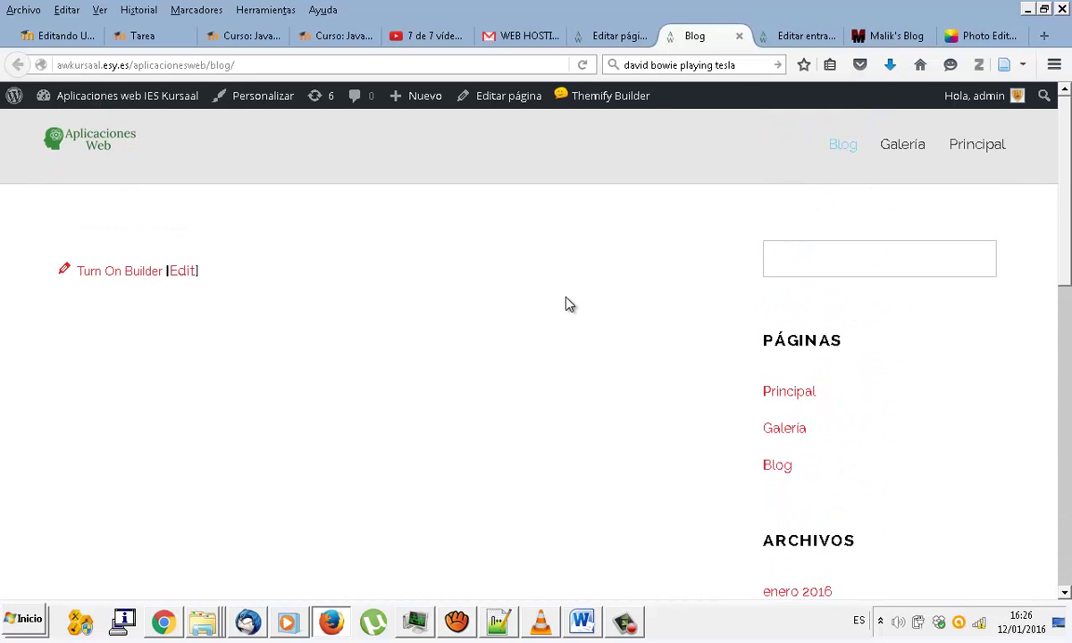
mouse_move(647, 109)
click(581, 64)
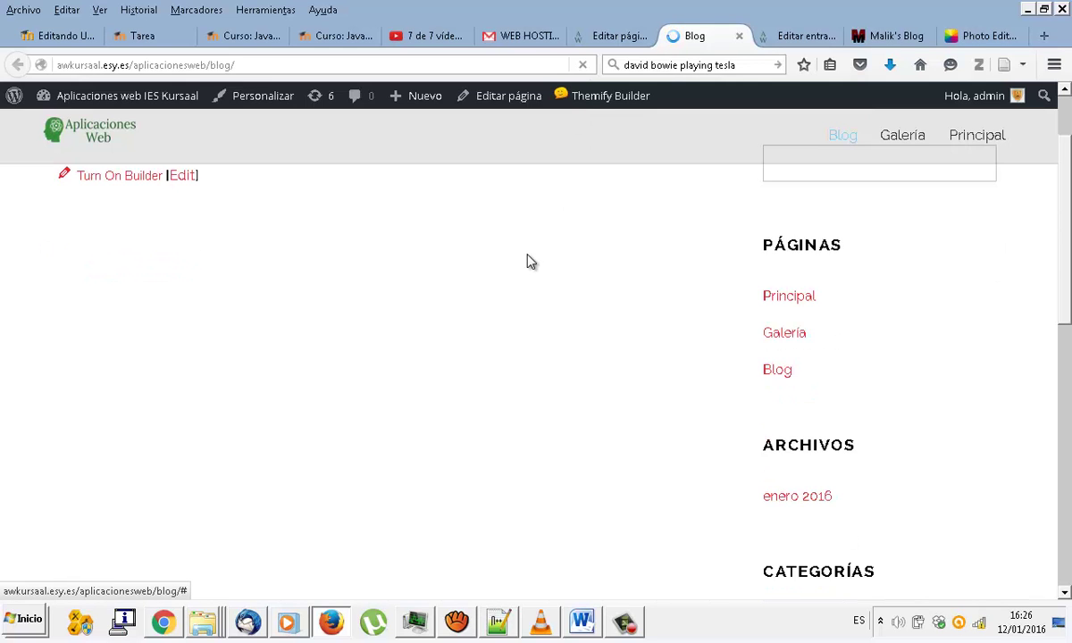
scroll(527, 261, down, 5)
scroll(527, 261, up, 6)
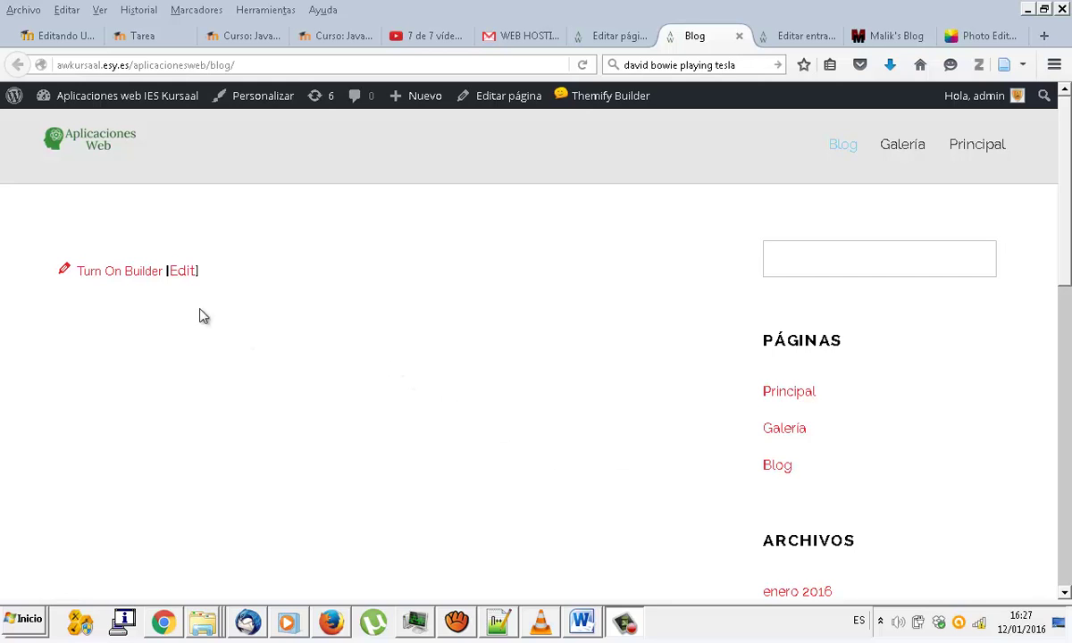
Turn on the builder for the Blog page, add a Post module to the empty row and limit it to 5 posts
click(149, 275)
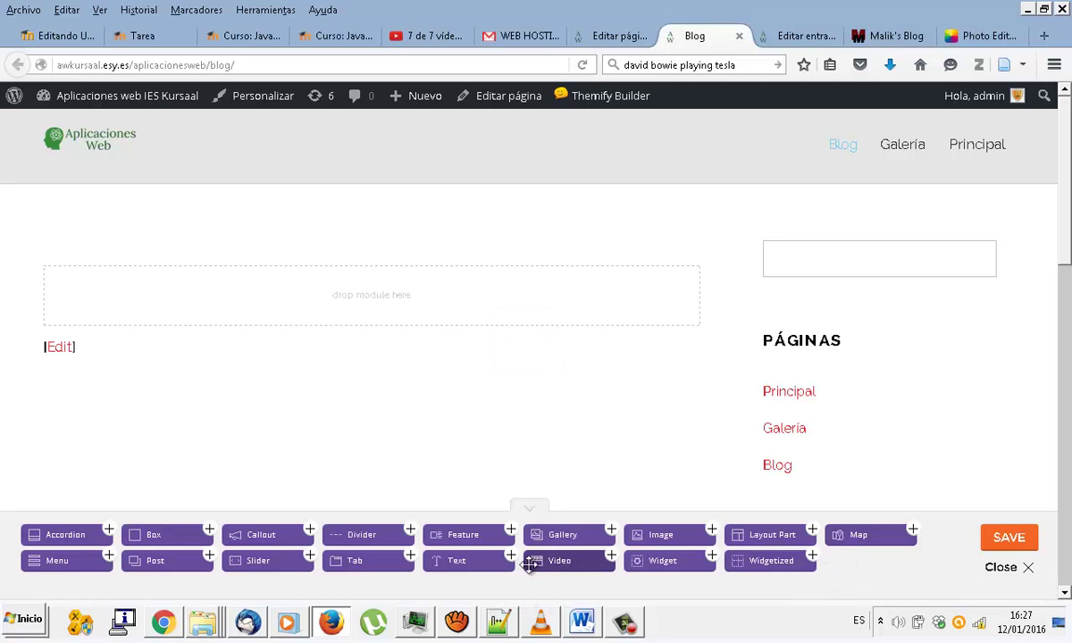
drag(175, 564, 371, 311)
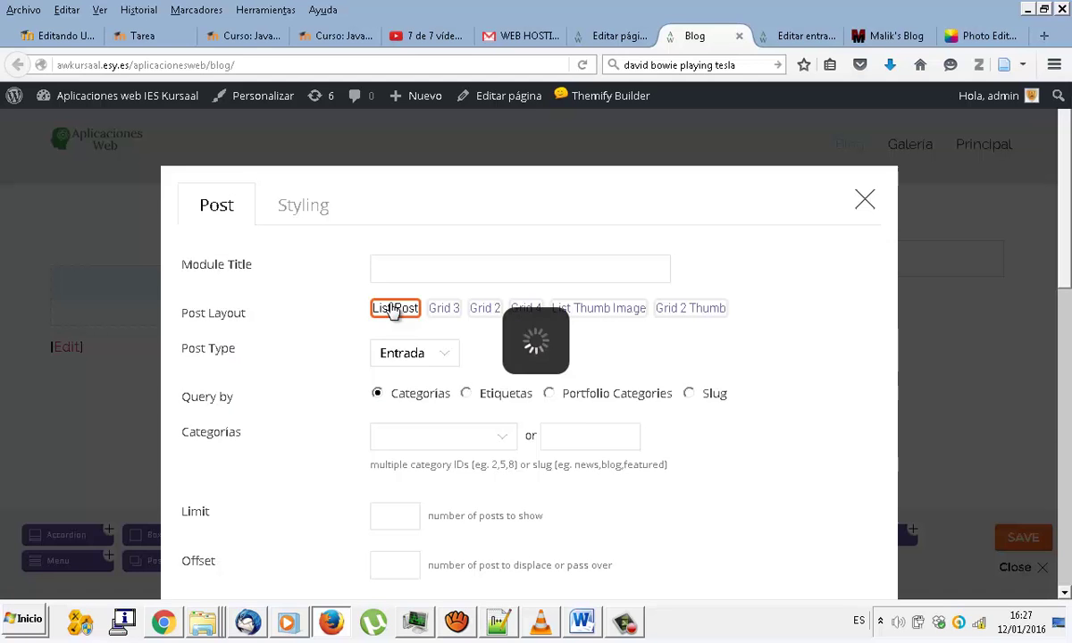
scroll(464, 396, down, 3)
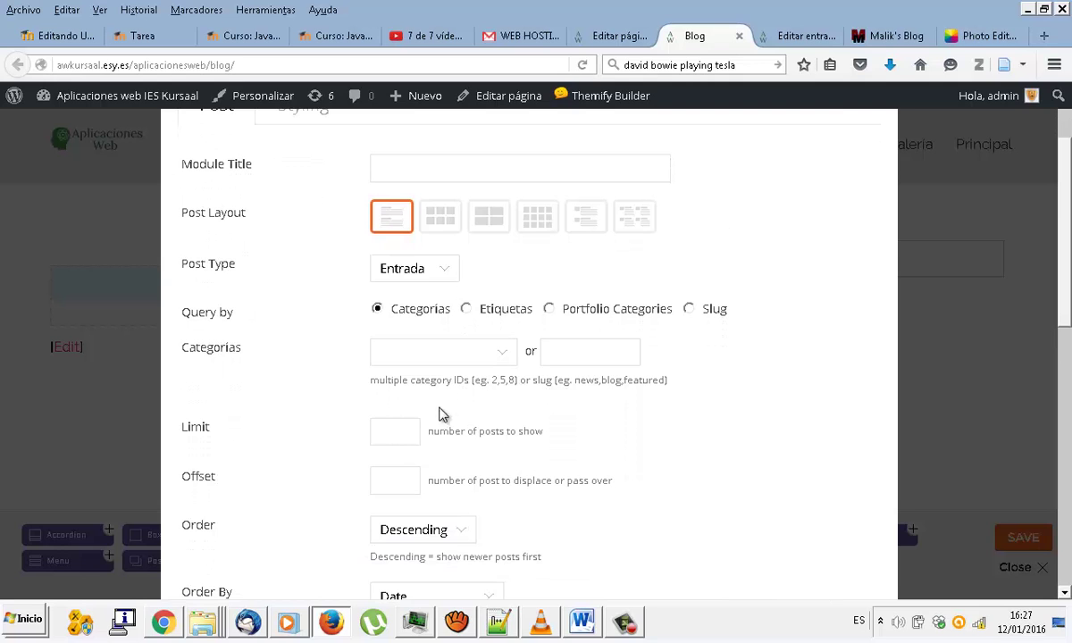
click(413, 435)
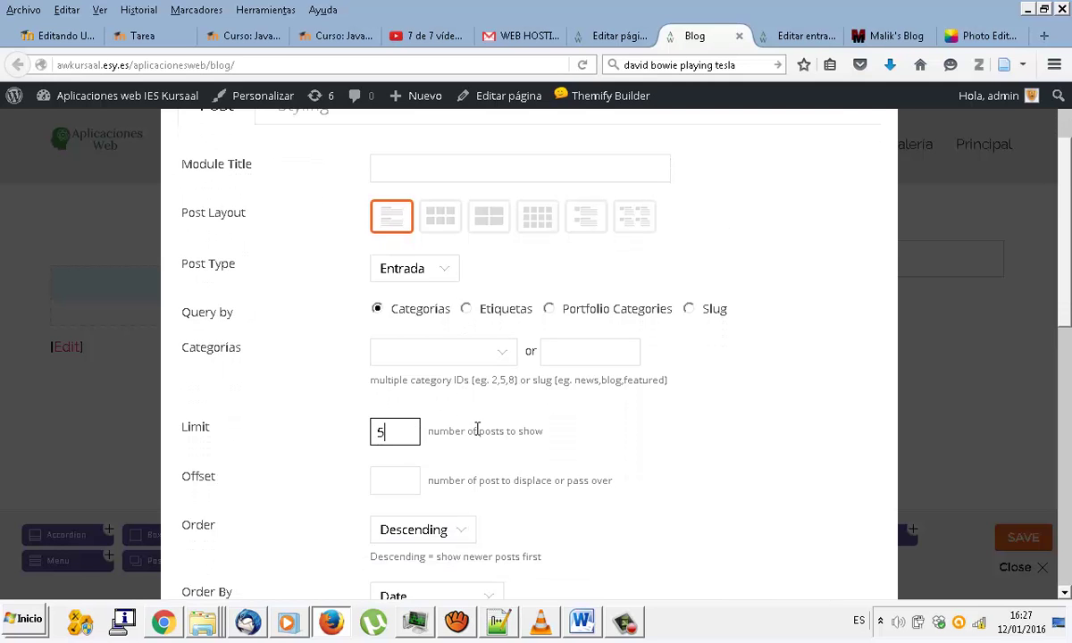
click(563, 435)
Set the Post module to display the Excerpt of each post
scroll(558, 433, down, 5)
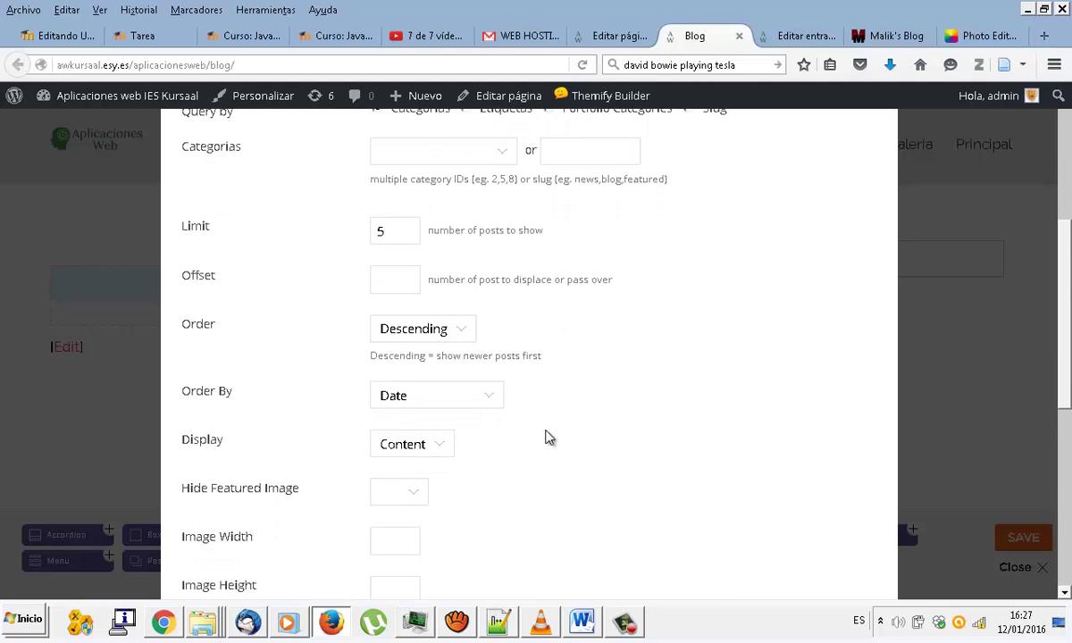
click(432, 446)
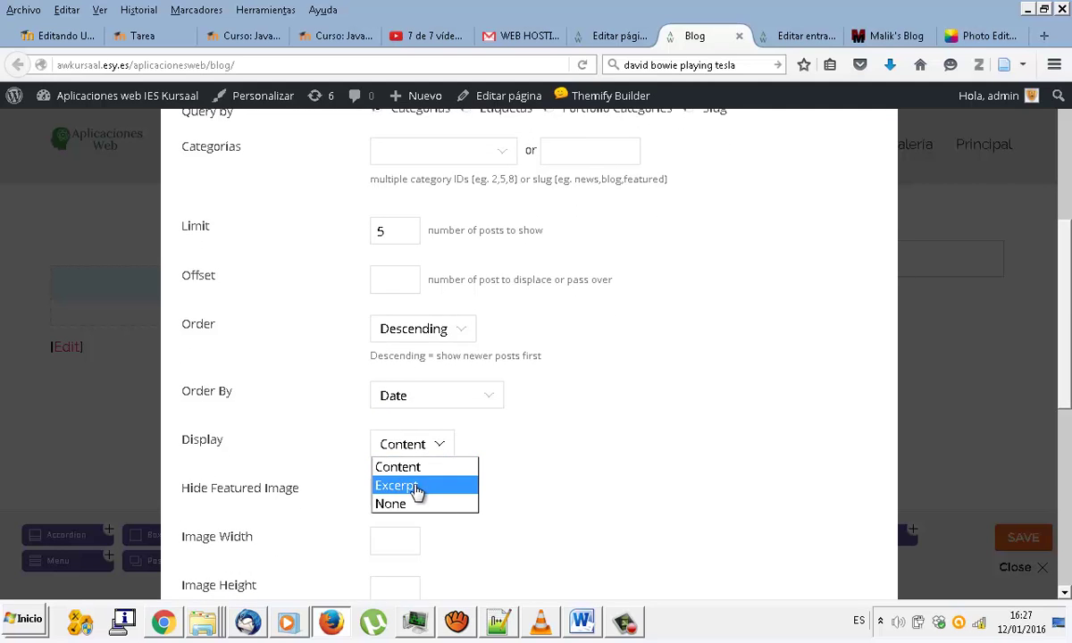
click(416, 489)
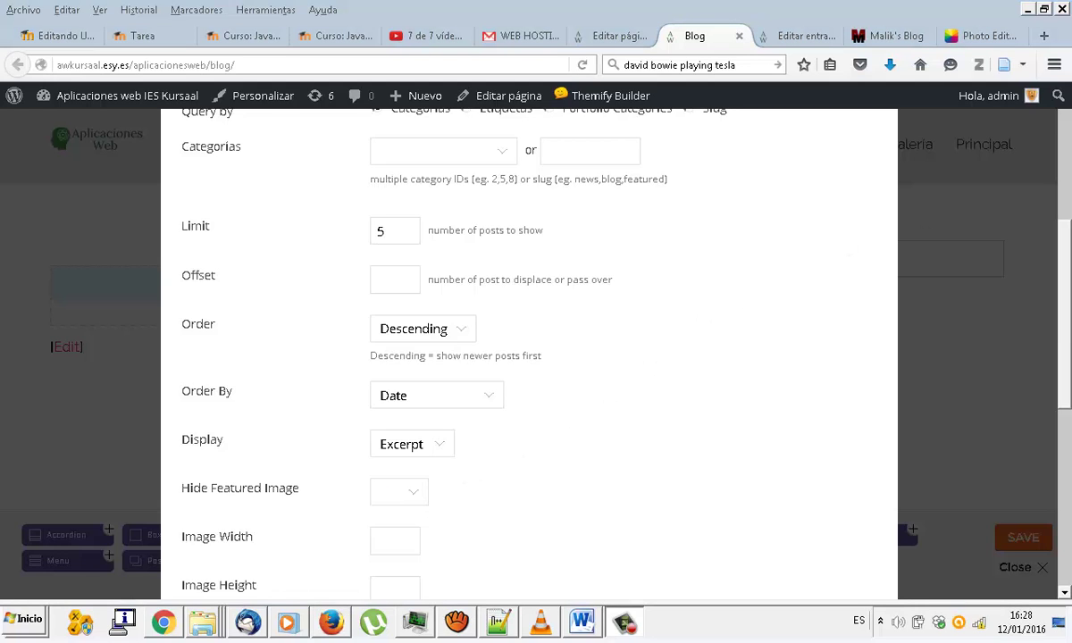
Hide the post meta in the Post module and save the module settings
scroll(528, 357, down, 5)
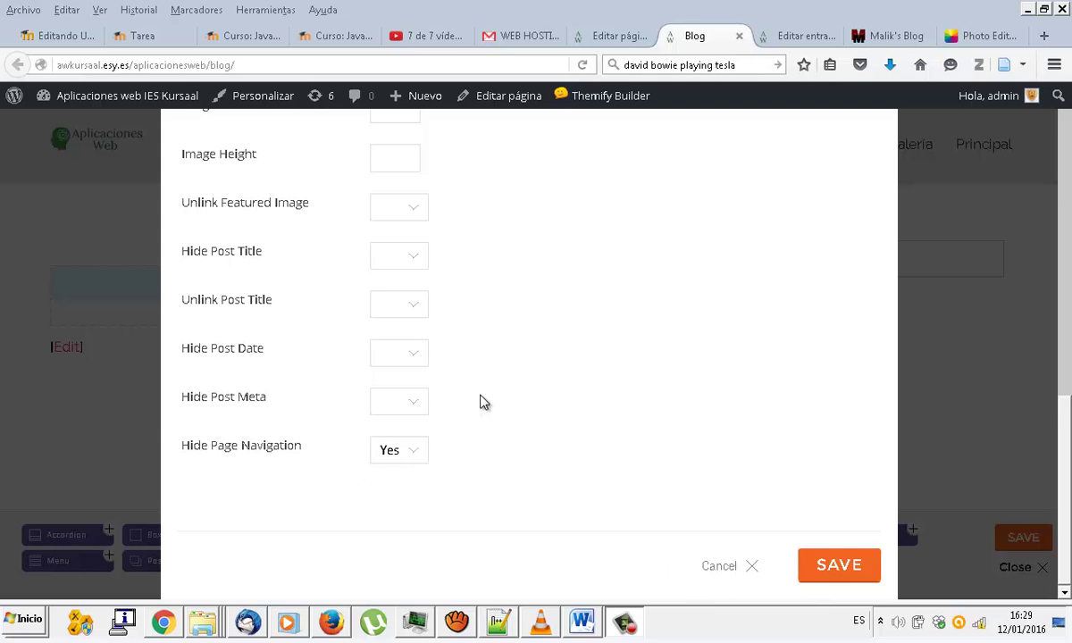
scroll(479, 402, up, 2)
scroll(479, 402, up, 2)
scroll(478, 403, down, 3)
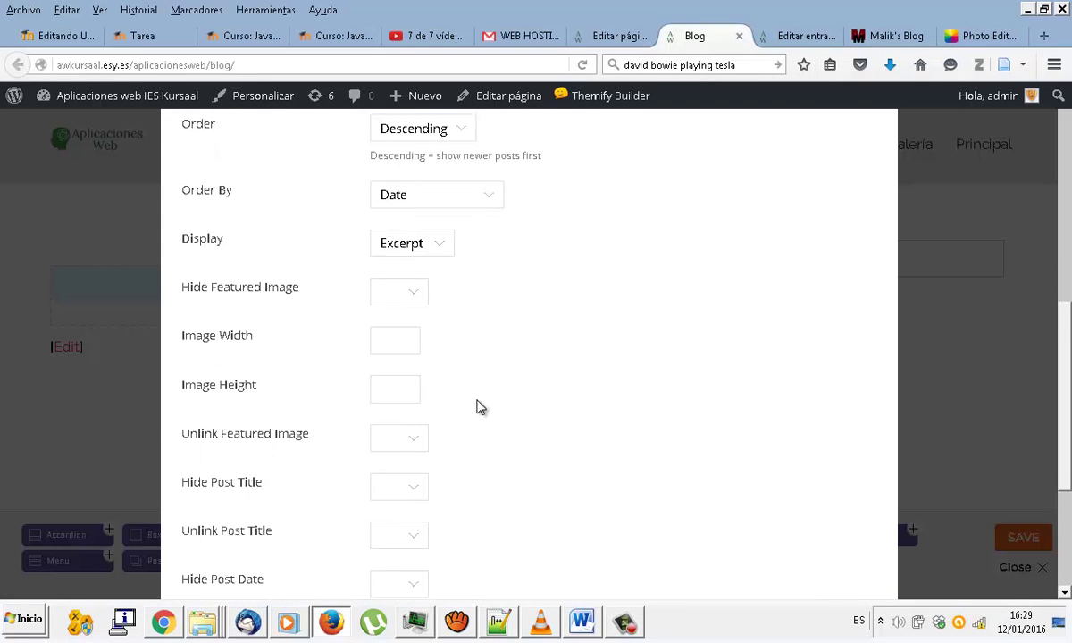
scroll(436, 489, down, 1)
click(406, 459)
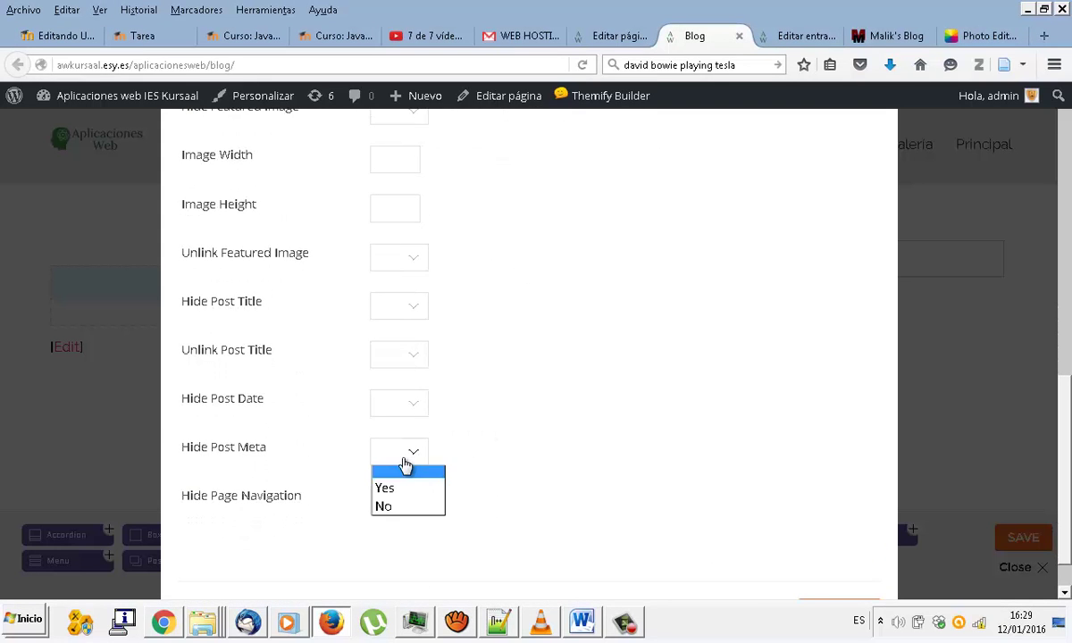
click(402, 487)
scroll(554, 426, down, 1)
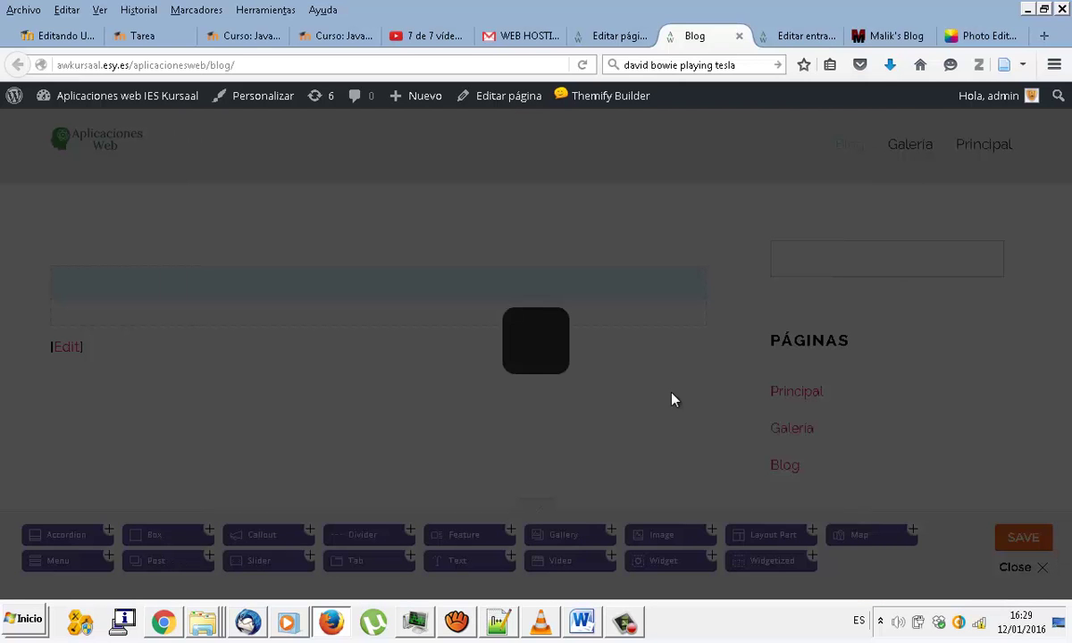
Set the top padding of the row holding the Post module to 80 px and save the Blog page layout
scroll(654, 384, up, 1)
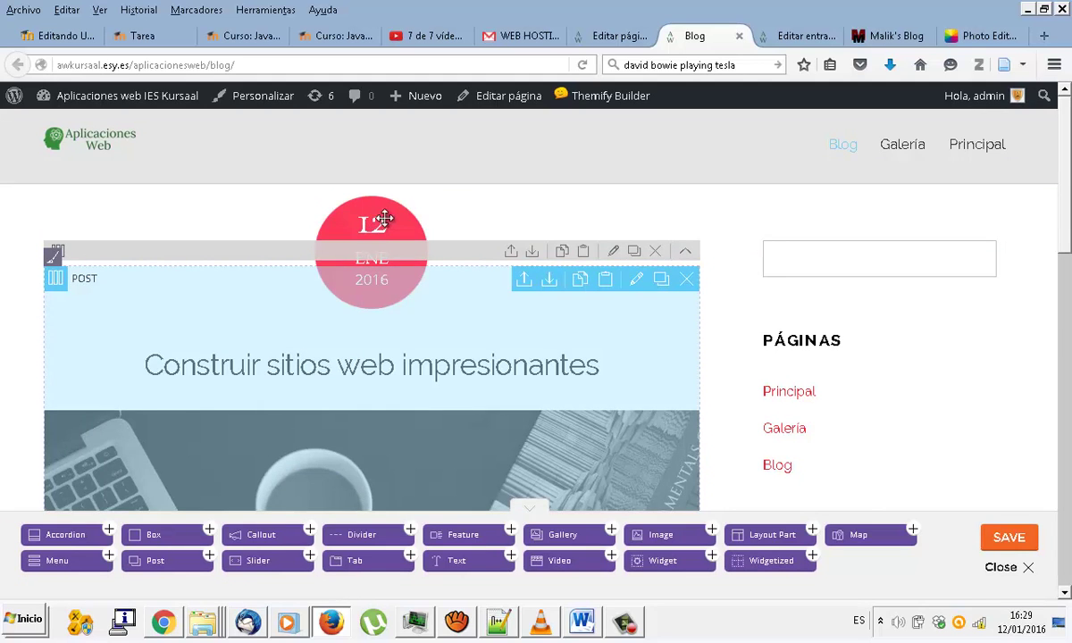
click(613, 257)
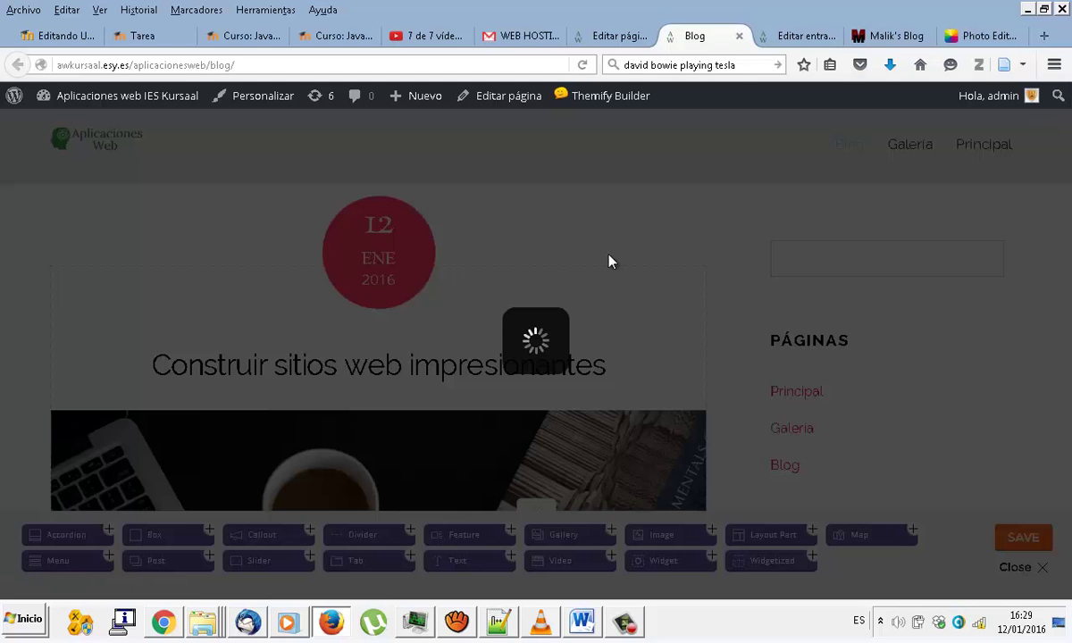
scroll(536, 312, down, 7)
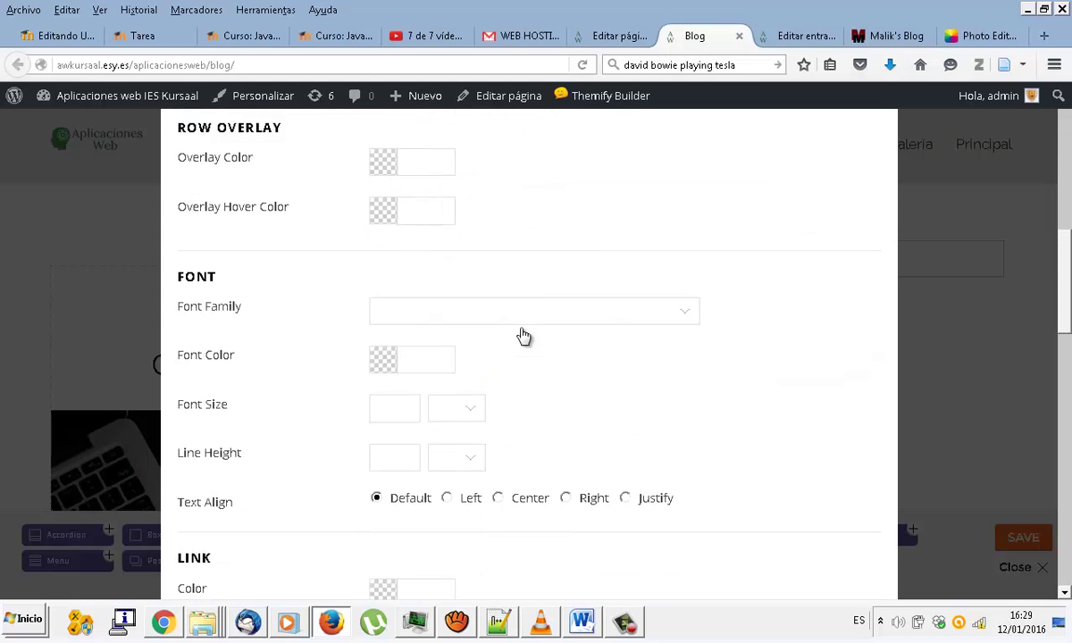
scroll(523, 336, down, 5)
click(391, 334)
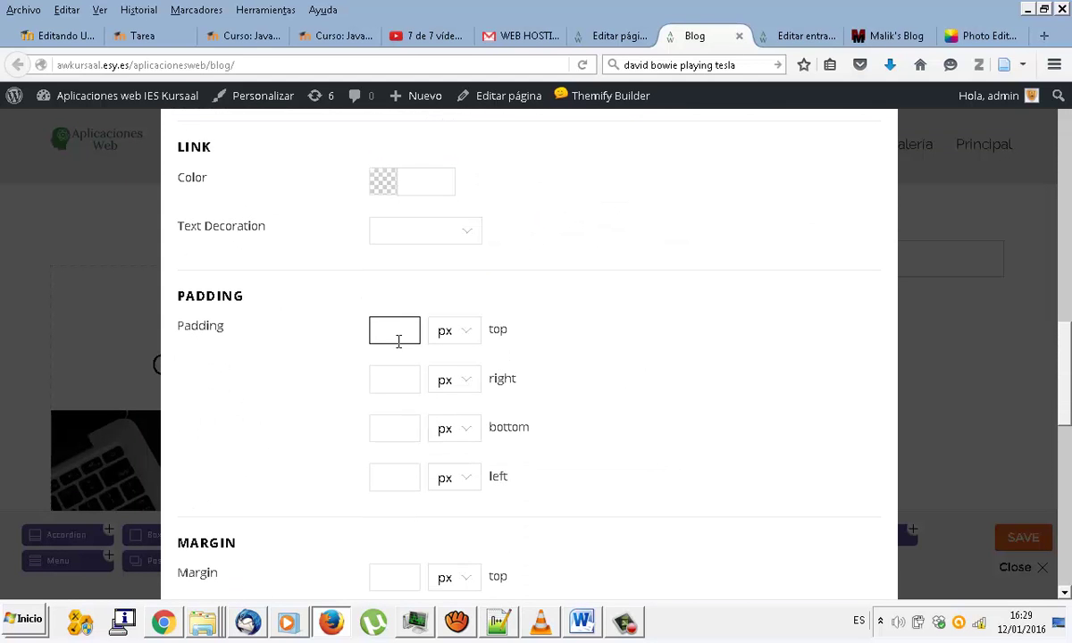
text(80)
scroll(603, 354, down, 10)
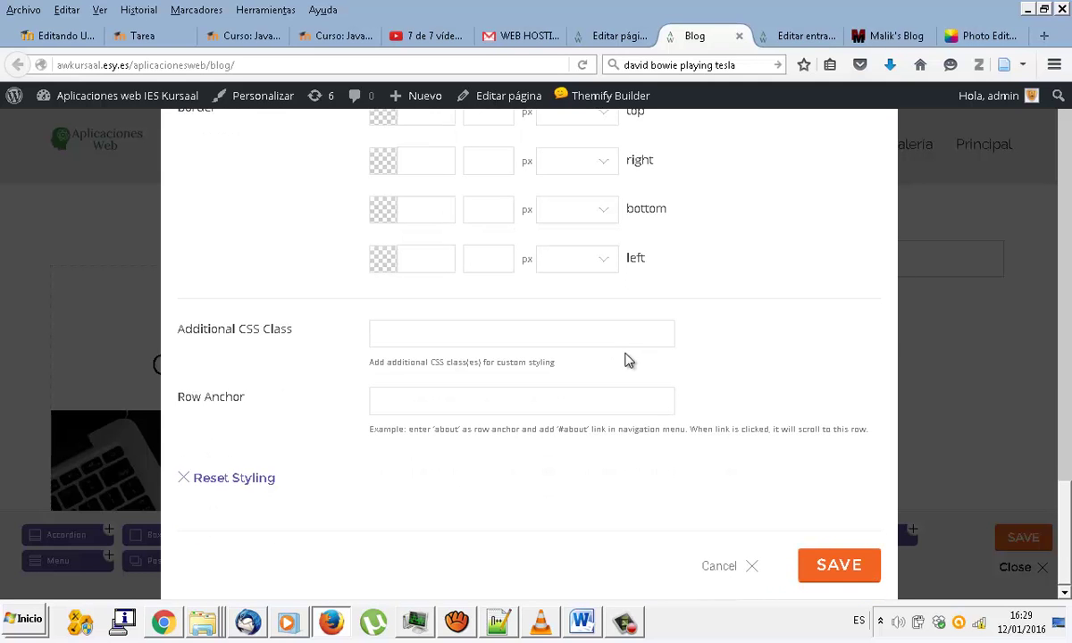
click(821, 560)
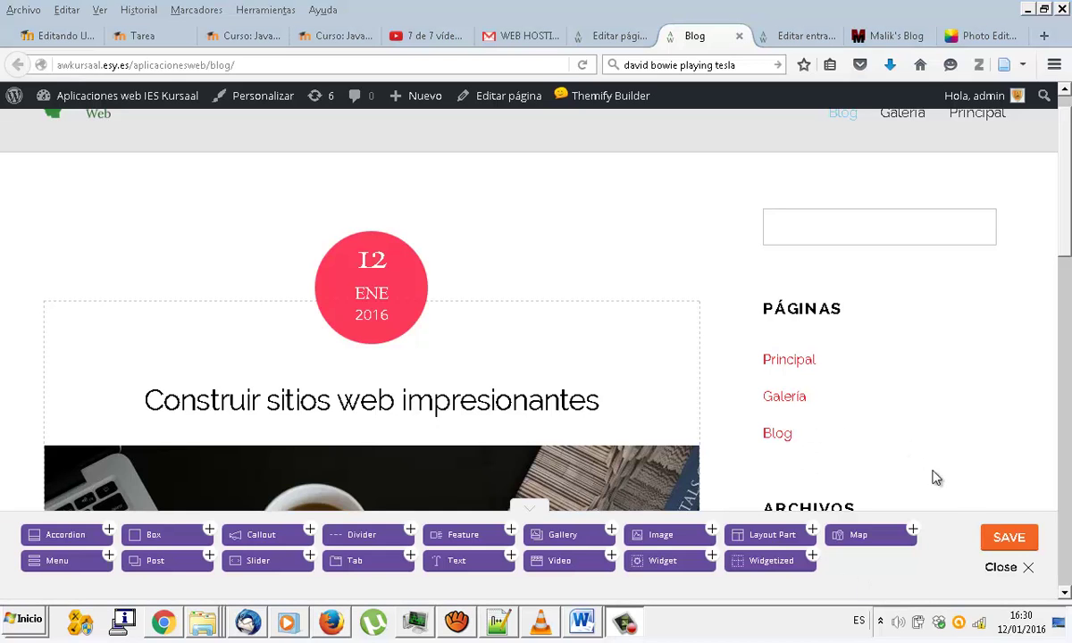
click(1009, 537)
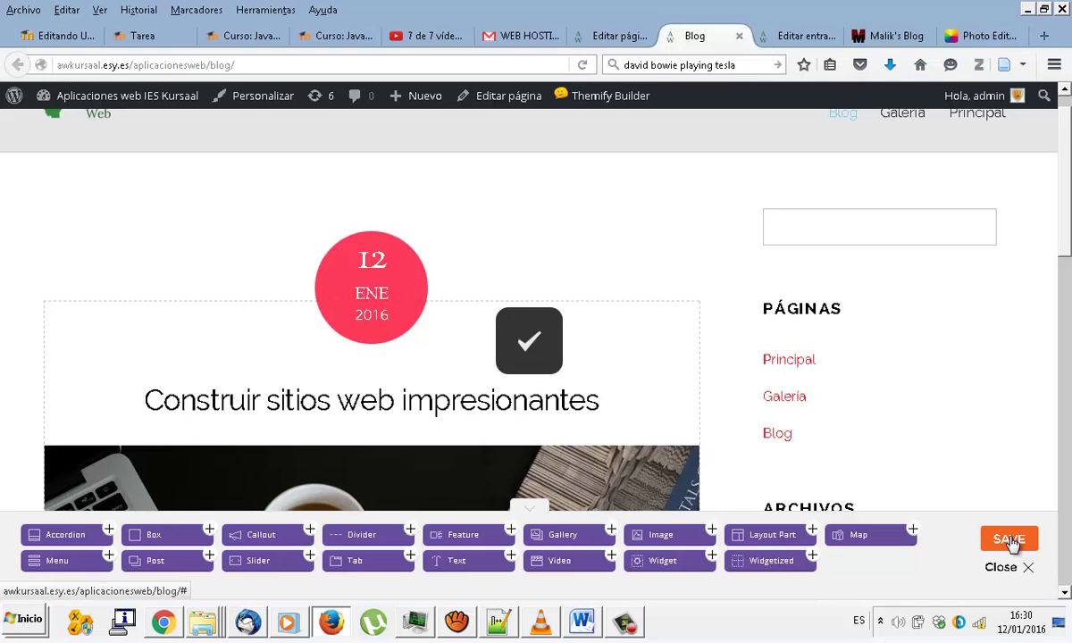
scroll(738, 310, down, 4)
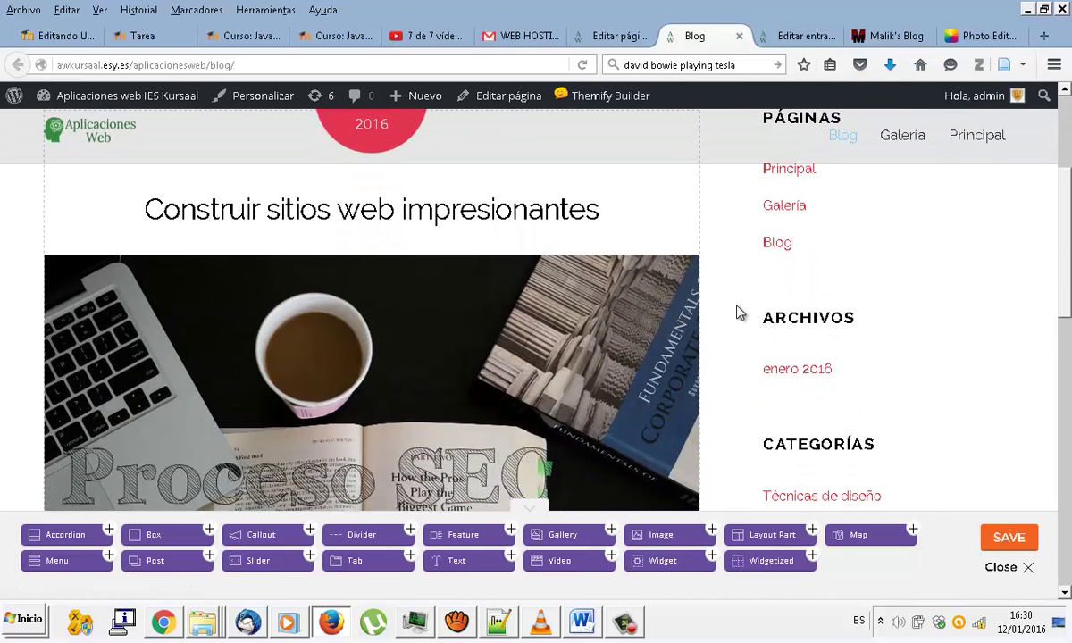